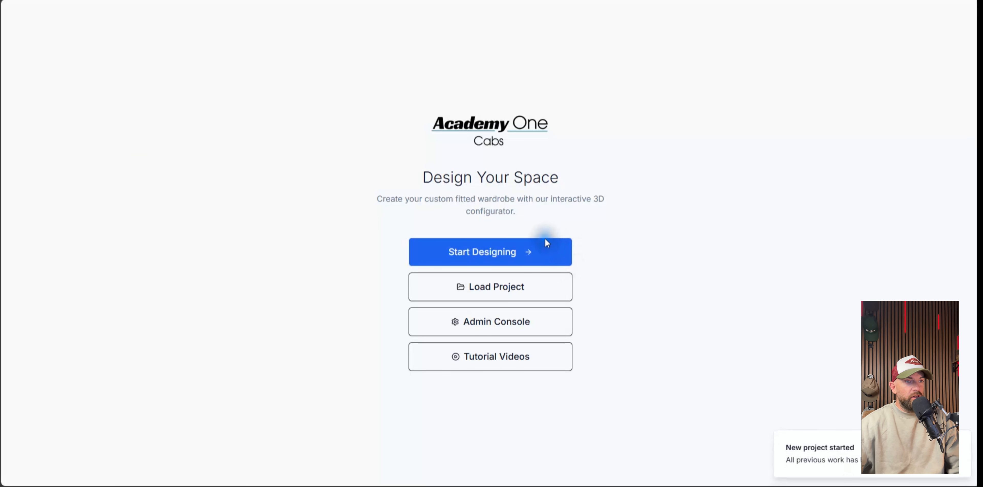
Start a new design, add one wall with the default 2400 × 2400 mm size, and continue to the design stage.
left_click(471, 250)
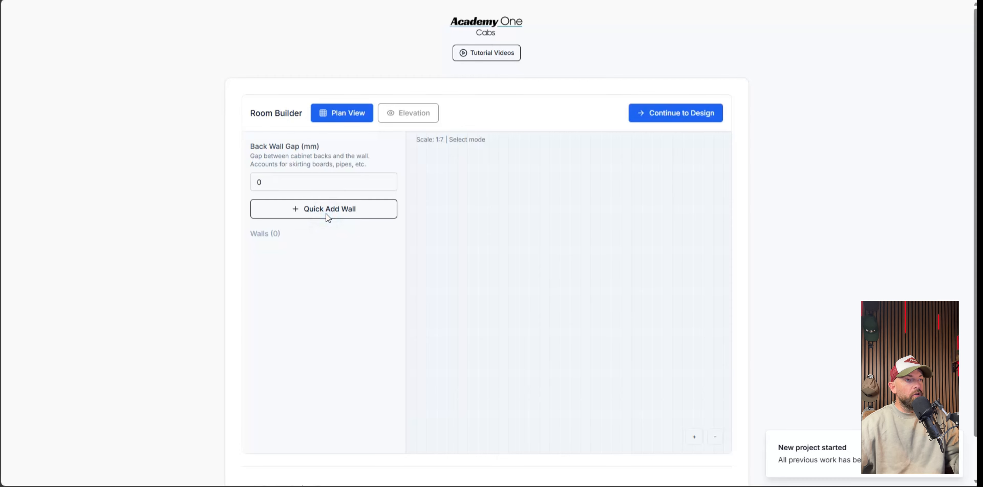
left_click(328, 212)
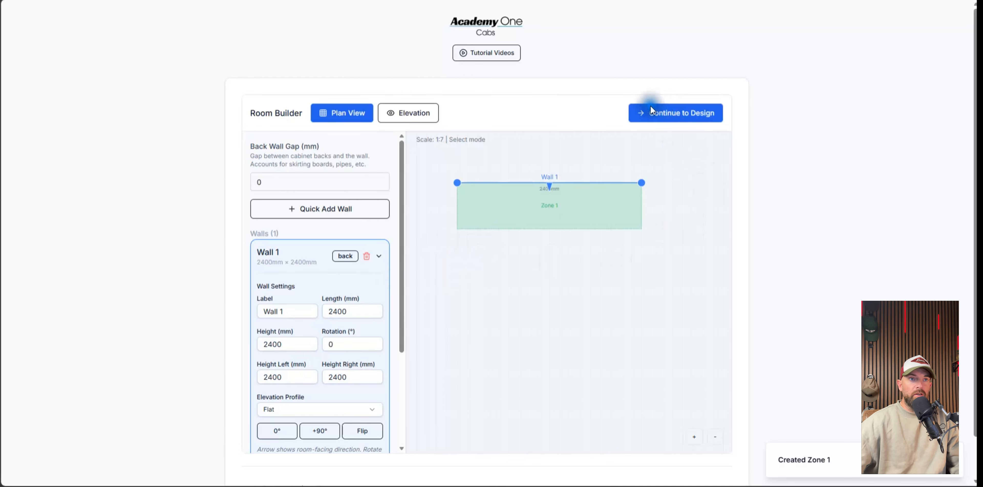
left_click(666, 112)
Place a horizontal snap line offset up from the wall's bottom edge, level with the top of the base strip.
left_click_drag(579, 309, 615, 293)
scroll(611, 292, "up", 3)
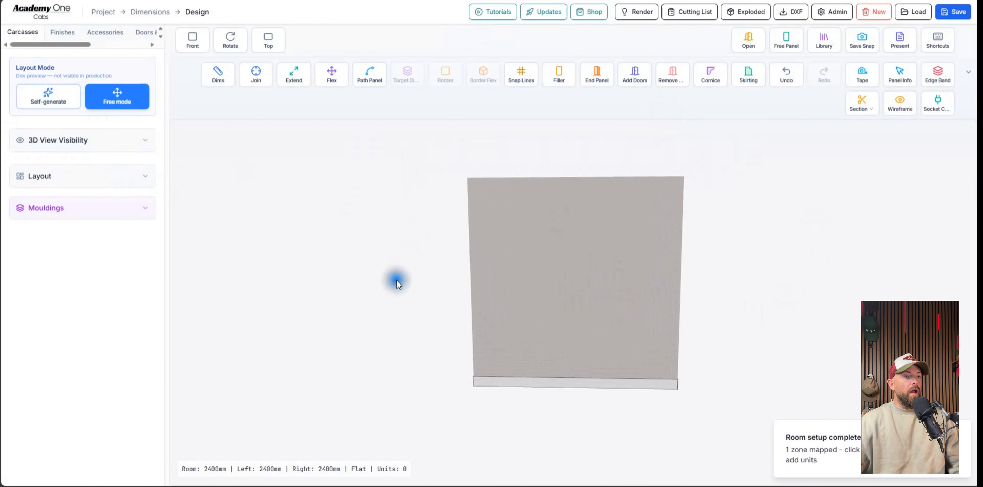
left_click_drag(492, 261, 494, 260)
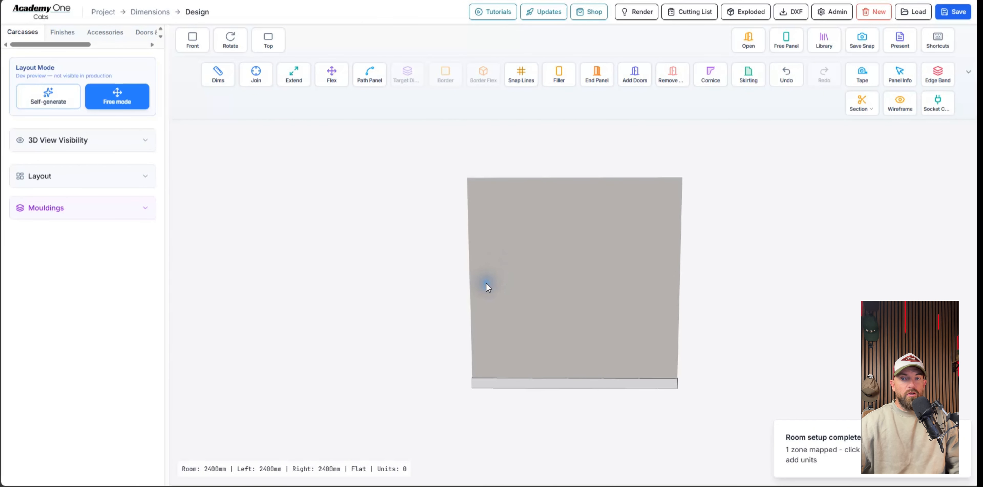
scroll(486, 283, "up", 2)
left_click(523, 72)
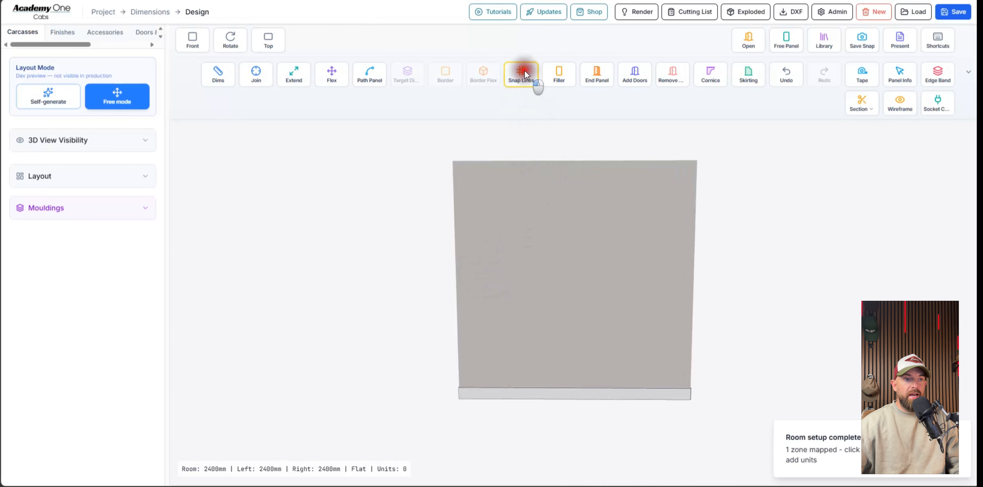
left_click(560, 397)
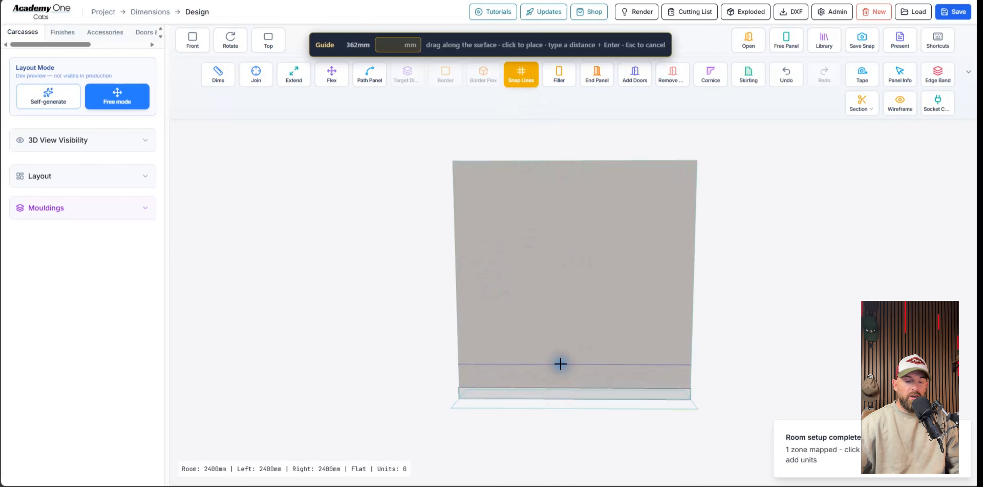
left_click(560, 363)
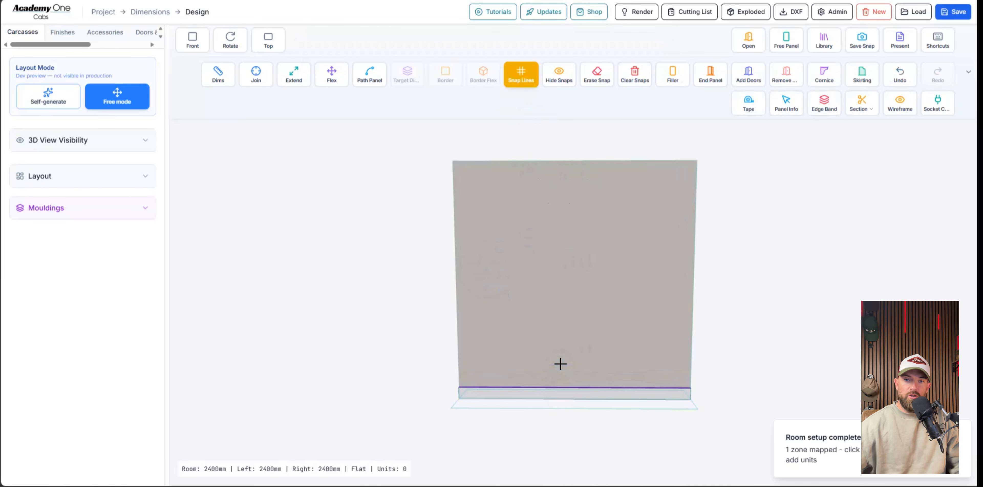
Place a horizontal snap line 120 mm below the wall's top edge.
scroll(579, 284, "up", 1)
left_click_drag(578, 286, 582, 281)
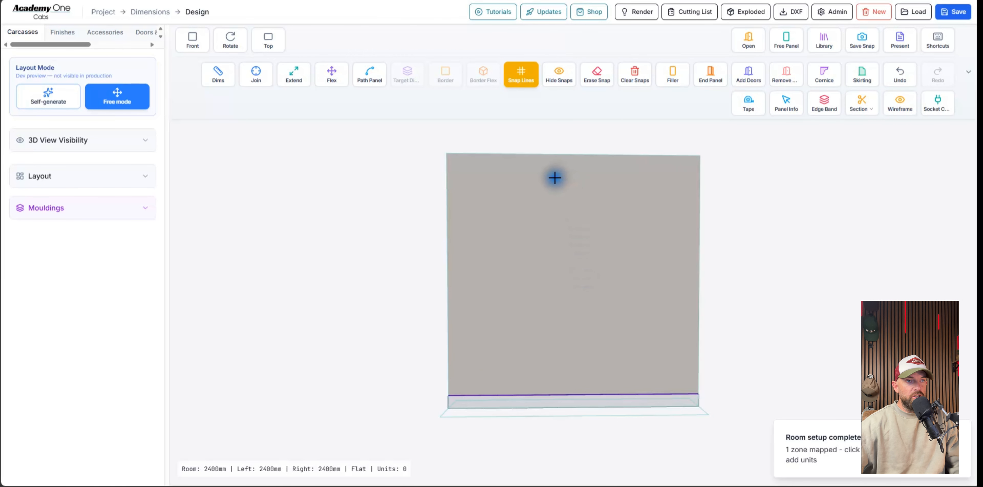
left_click(542, 154)
type("120")
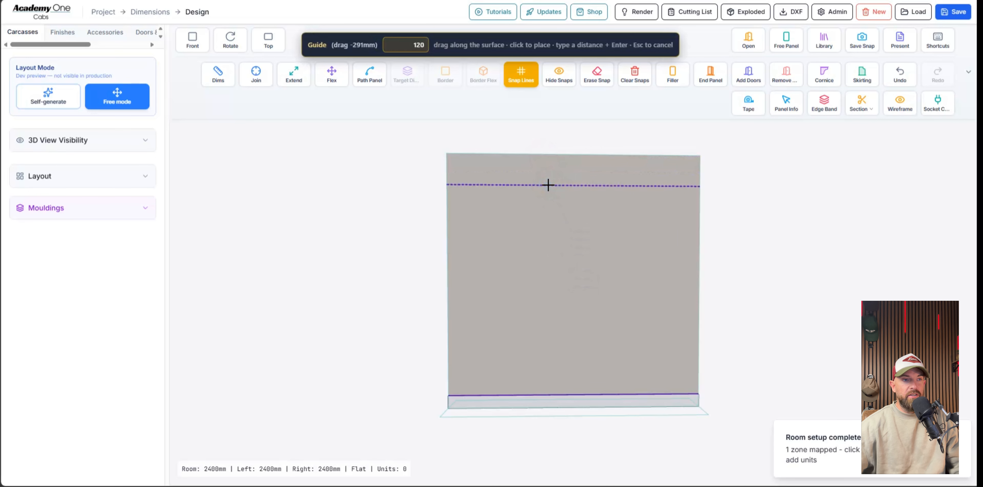
key("Return")
Place vertical snap lines just inside the wall's left and right edges, offsetting the right one 50 mm.
left_click(452, 241)
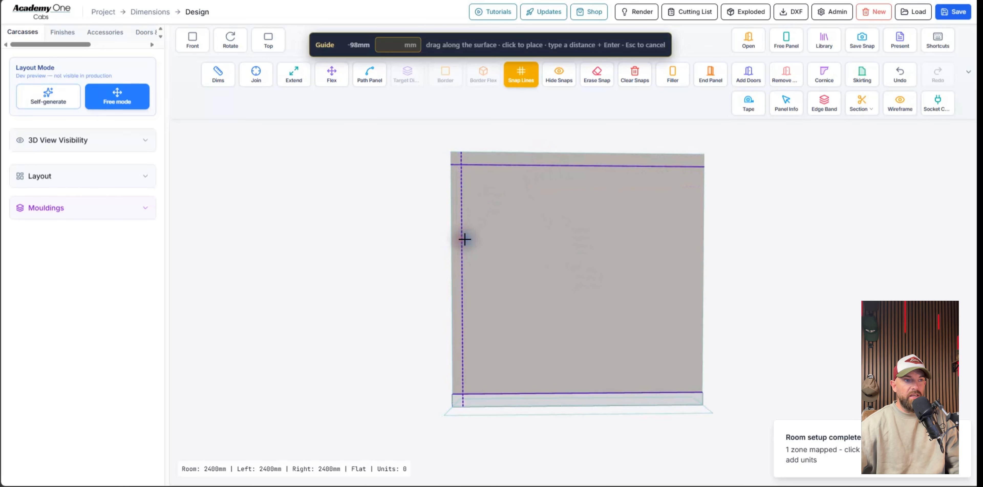
left_click(465, 239)
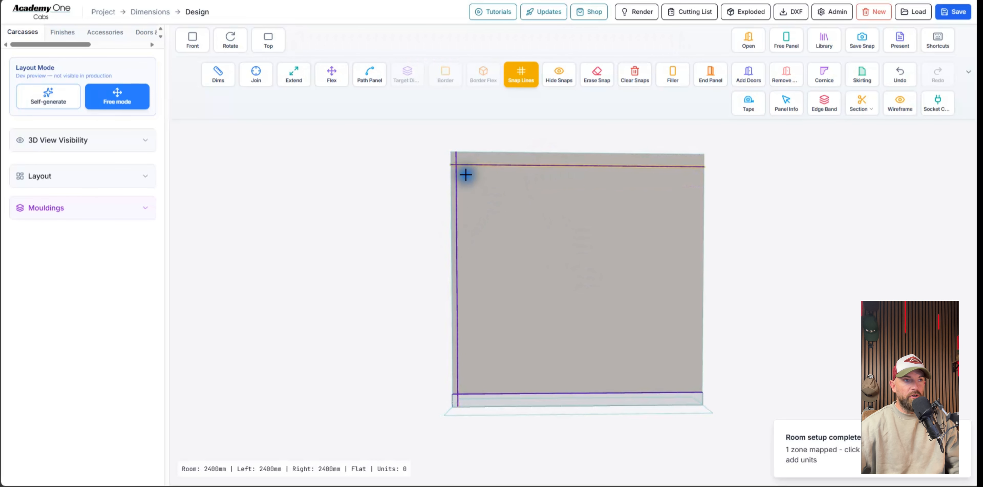
left_click(698, 266)
type("50")
key("Return")
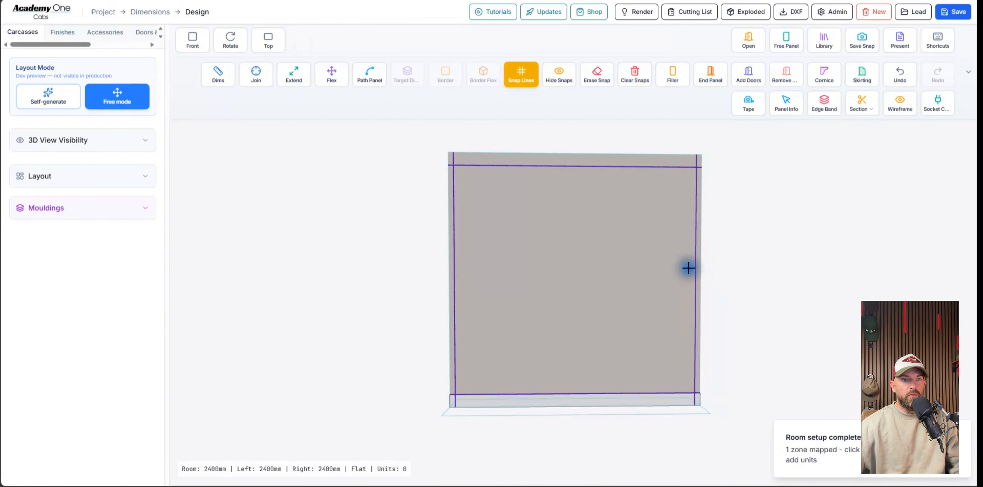
Erase the vertical snap line at the wall's right side and place a new one offset inward from the right edge.
left_click_drag(688, 267, 687, 271)
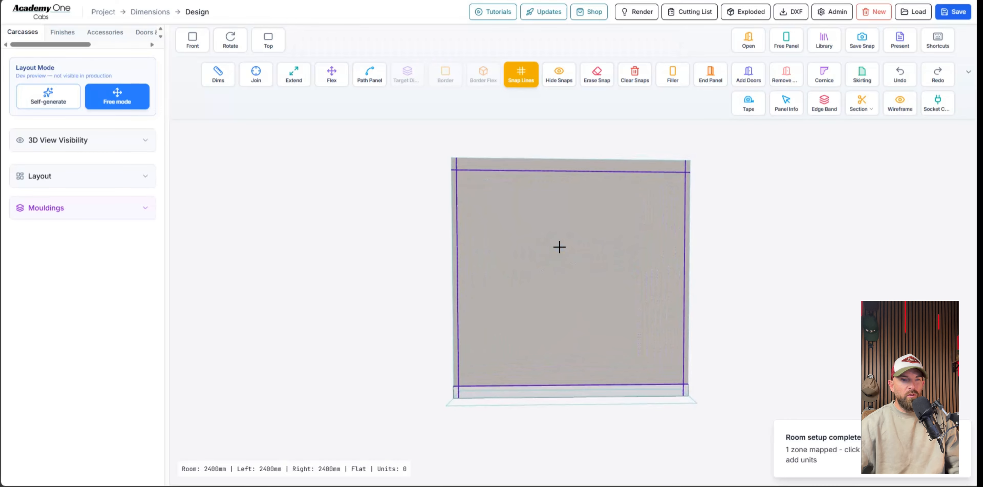
left_click_drag(559, 246, 637, 262)
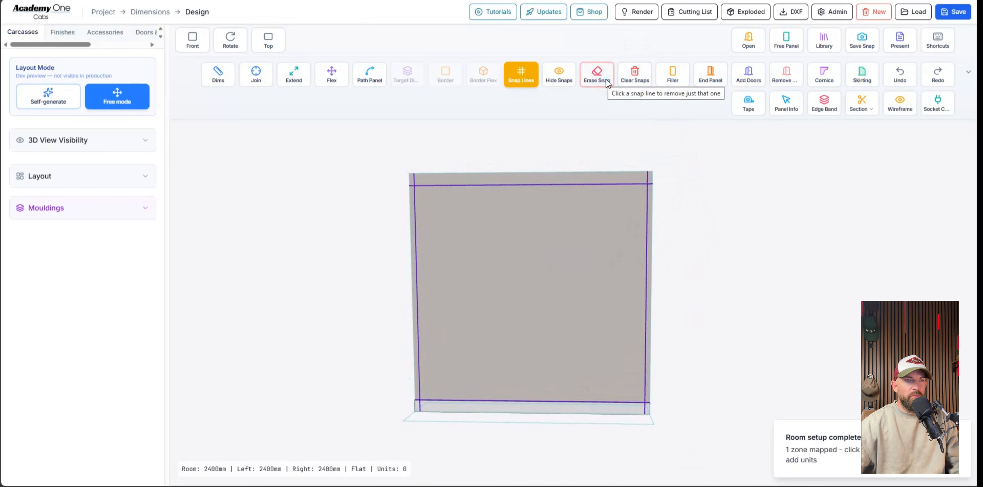
left_click(597, 75)
left_click(649, 221)
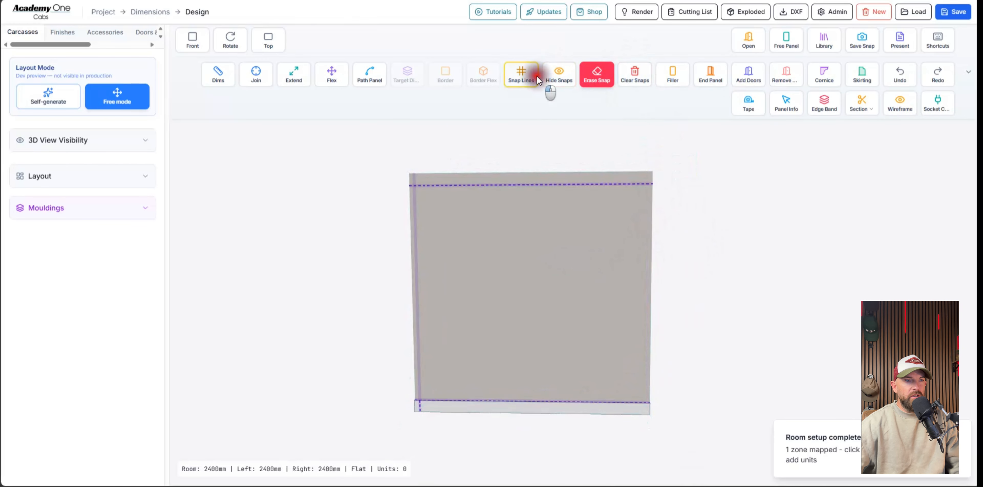
left_click(527, 79)
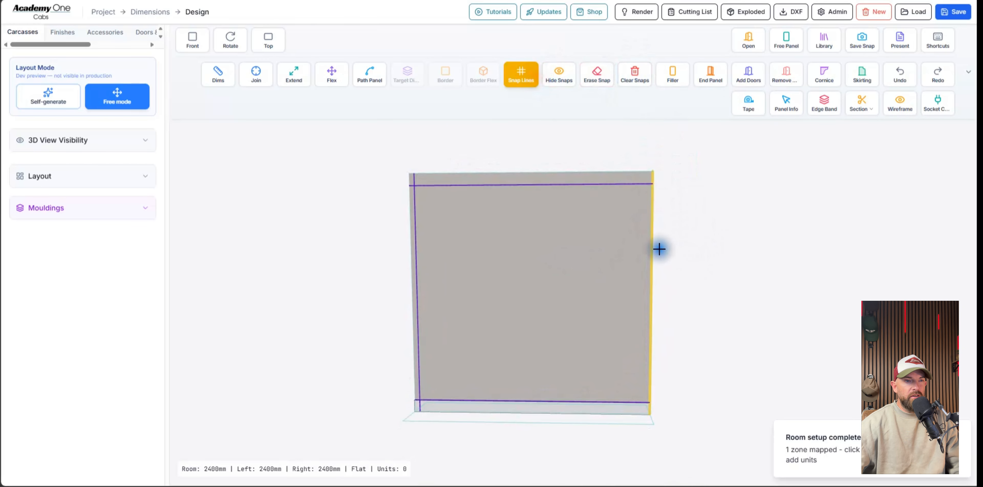
left_click(629, 245)
mouse_move(590, 234)
left_mouse_down()
mouse_move(606, 247)
mouse_move(596, 250)
left_mouse_up()
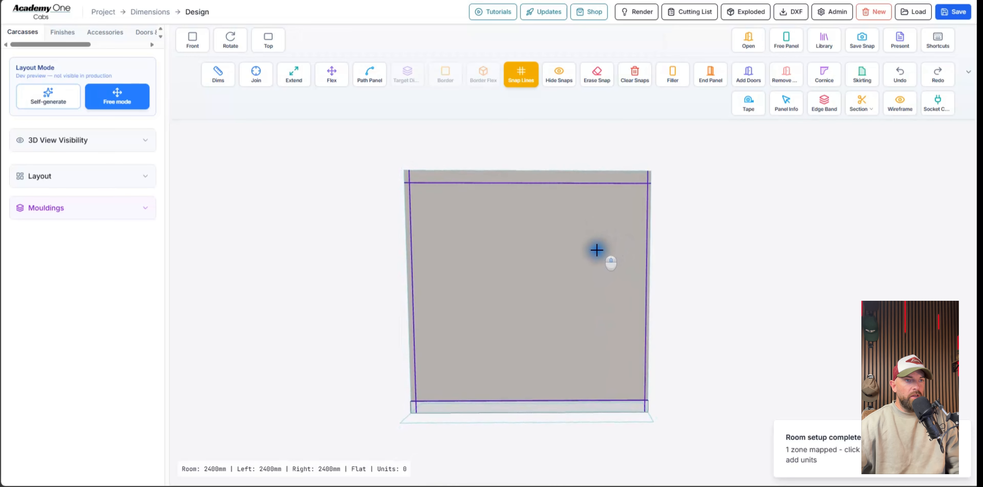
left_click(962, 433)
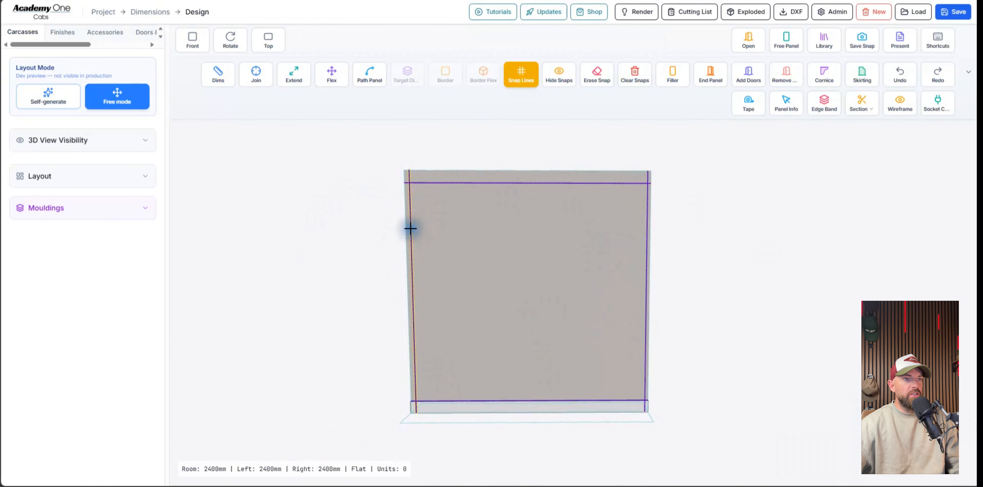
Add a D2 carcass to the wall from the layout's carcass selector.
right_click_drag(487, 252, 508, 246)
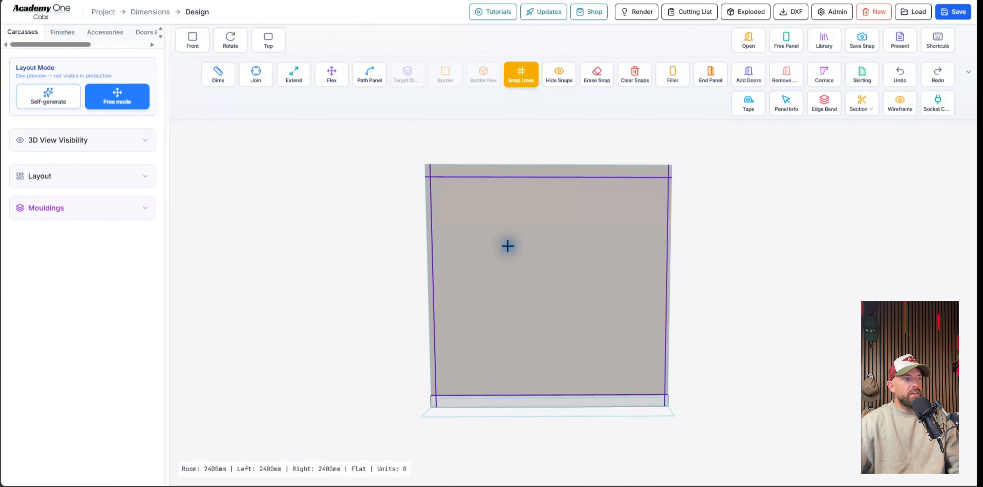
left_click(149, 178)
scroll(108, 336, "down", 3)
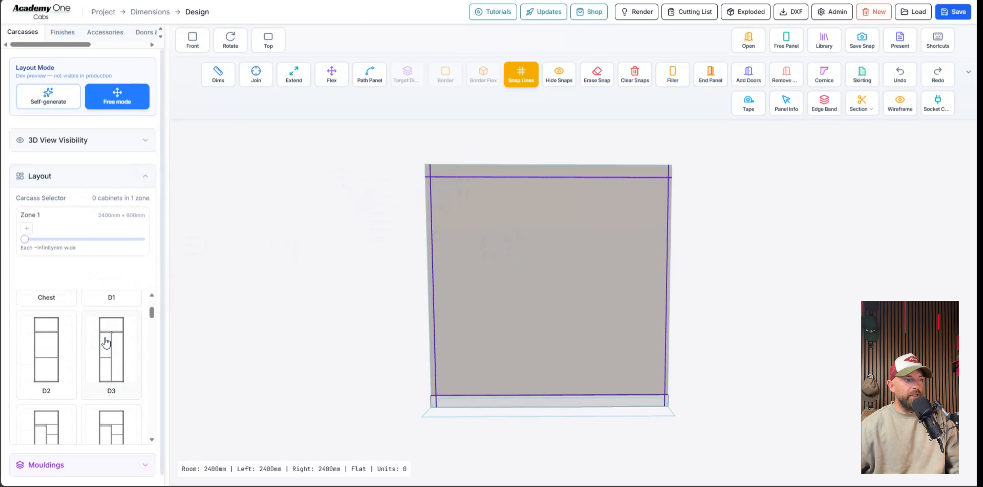
left_click(66, 353)
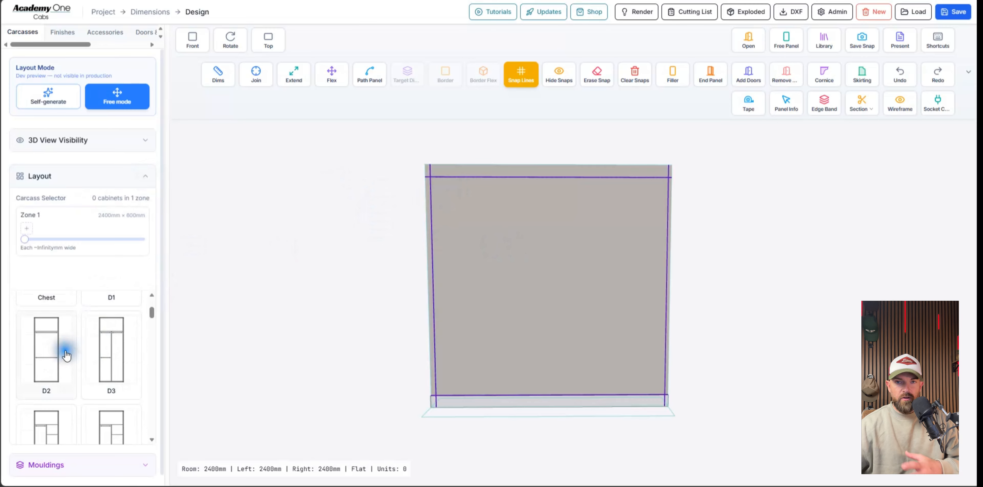
left_click(66, 353)
Flex the D2 unit's top down to the upper snap line, giving a height of 2280 mm.
middle_click_drag(449, 268, 494, 278)
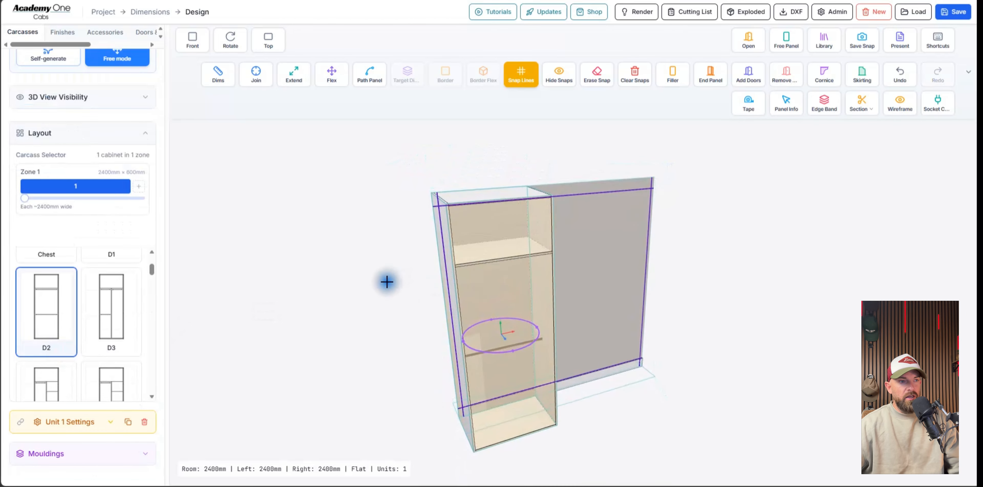
left_click(498, 270)
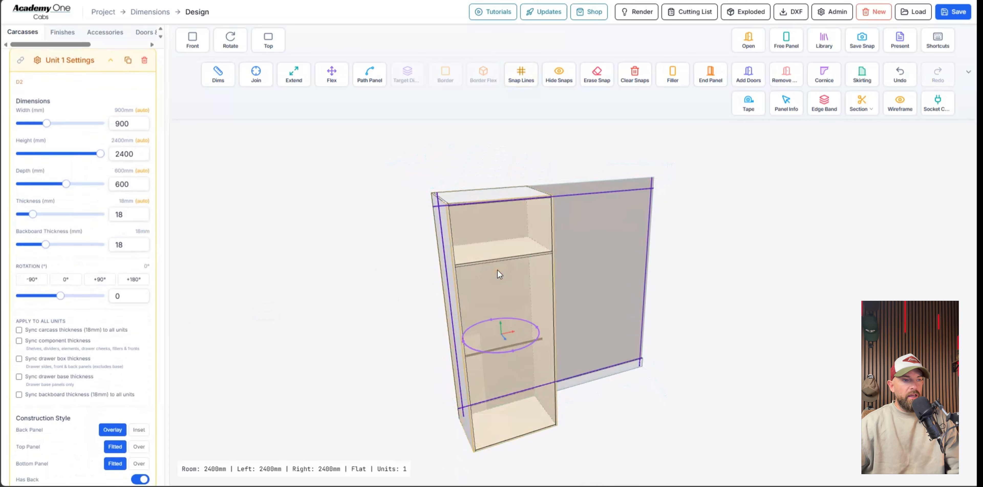
key("f")
left_click_drag(501, 311, 506, 321)
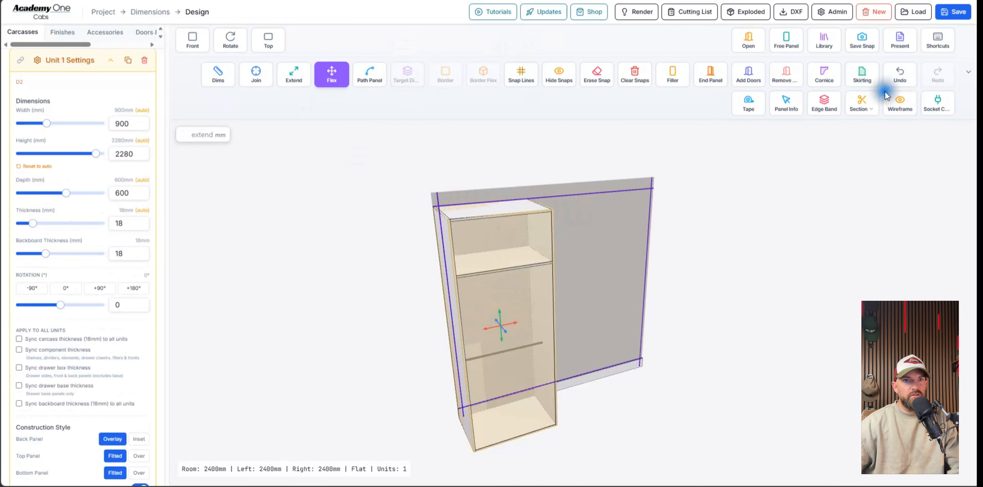
Look over the list of keyboard shortcuts for the design tools and close it.
left_click(945, 46)
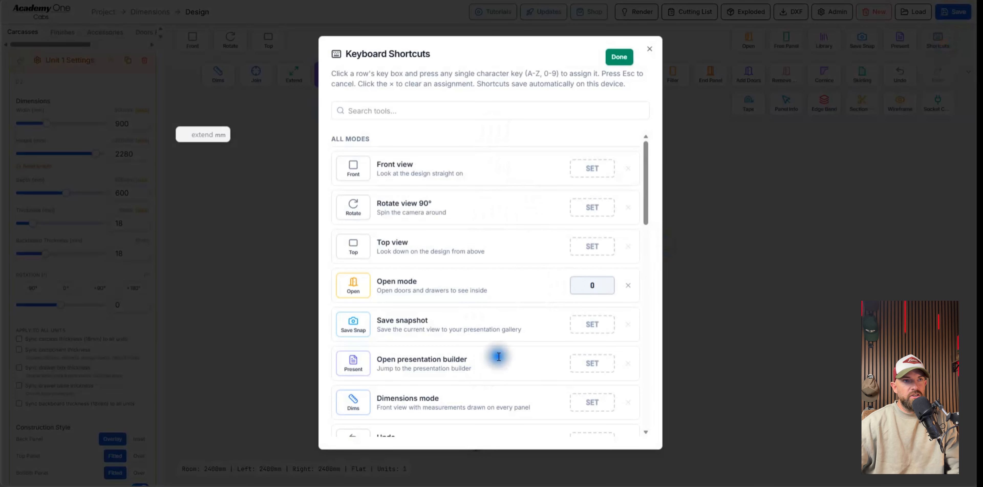
left_click(738, 274)
Flex the D2 unit's bottom up to the lower snap line for a 2160 mm height, and leave Flex.
left_click_drag(501, 340, 491, 321)
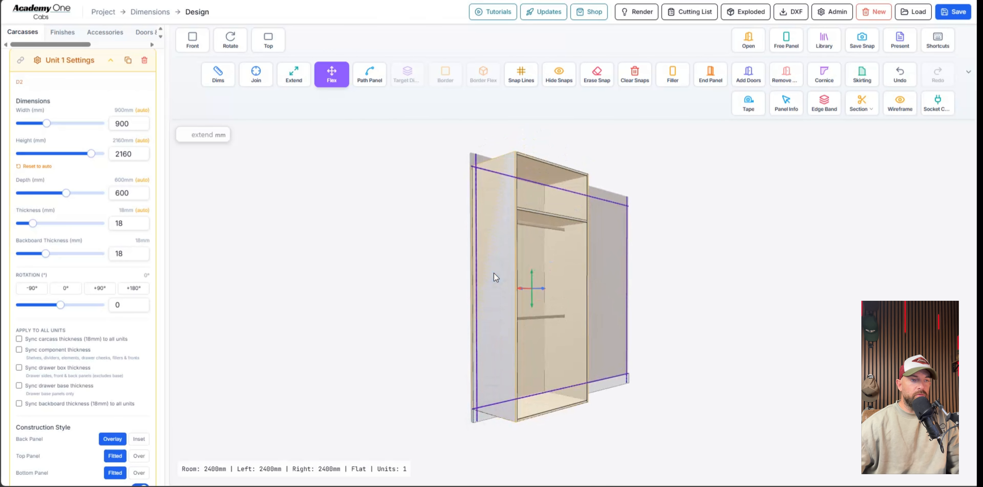
left_click_drag(494, 273, 405, 293)
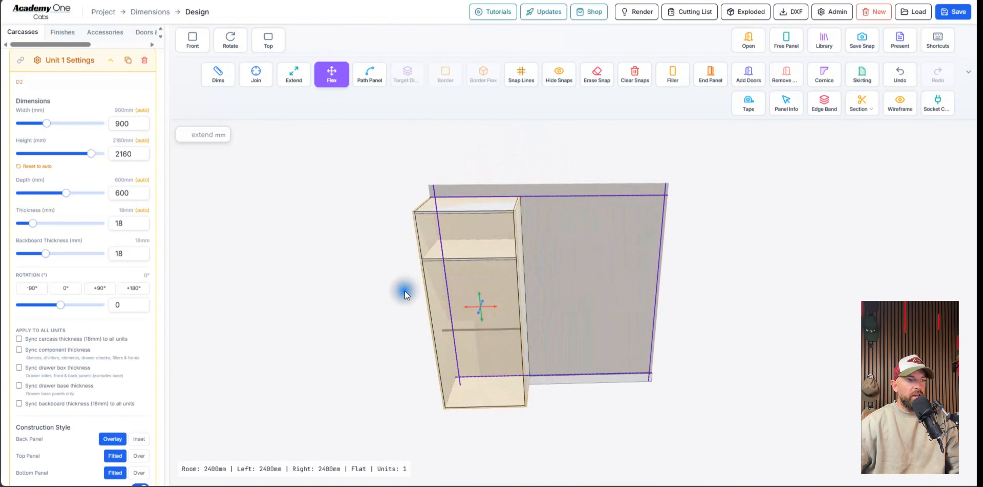
left_click(403, 289)
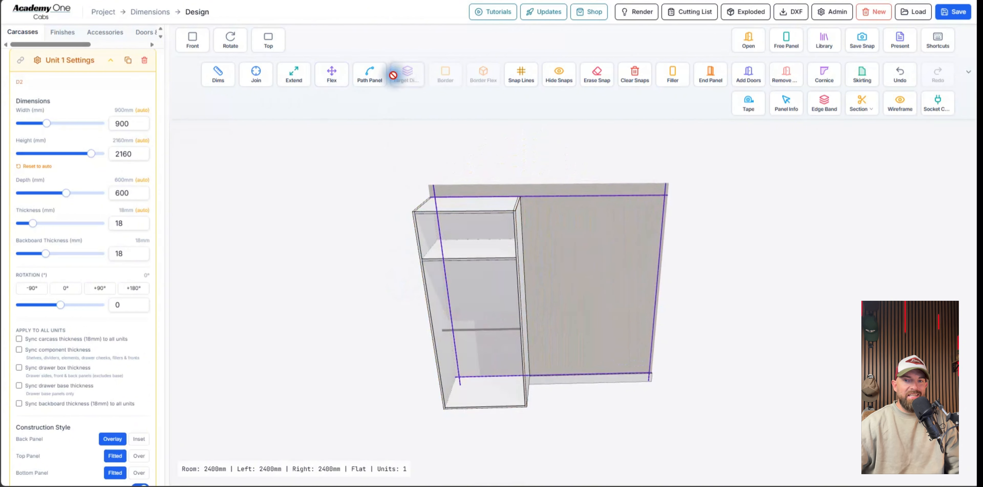
Move the D2 unit sideways along the wall so its left side meets the left vertical snap line.
left_click(474, 289)
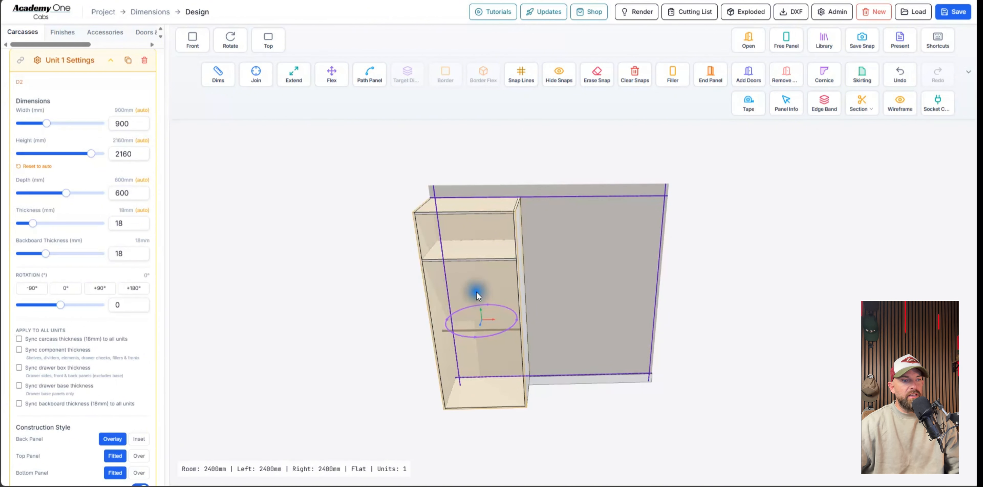
mouse_move(494, 321)
left_mouse_down()
mouse_move(518, 320)
mouse_move(502, 319)
left_mouse_up()
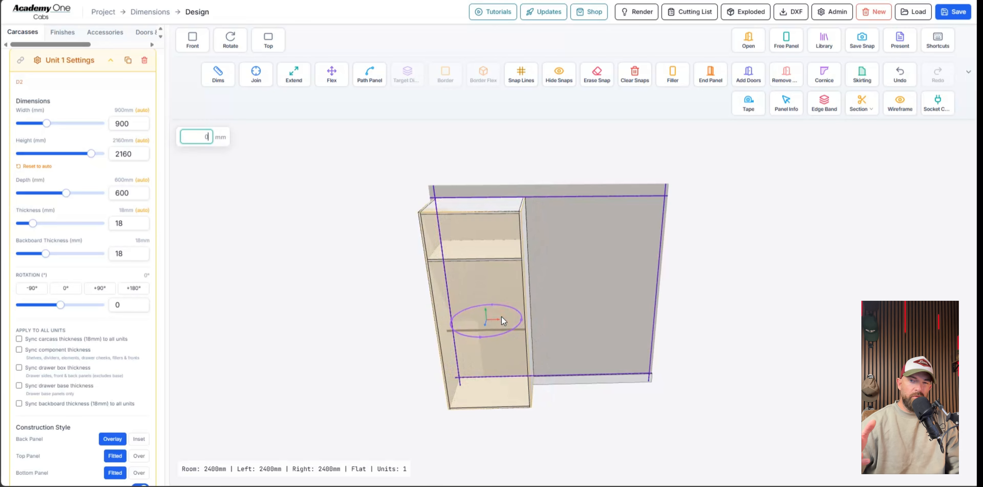
left_click(371, 275)
mouse_move(458, 292)
left_mouse_down()
mouse_move(443, 274)
mouse_move(462, 284)
mouse_move(456, 302)
left_mouse_up()
left_click(471, 229)
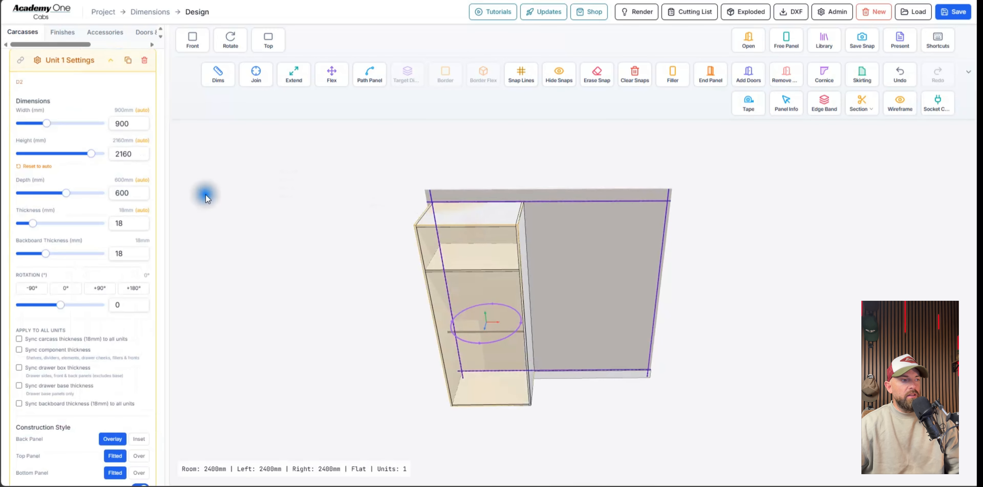
Set the D2 unit's width to 1200 mm.
double_click(130, 123)
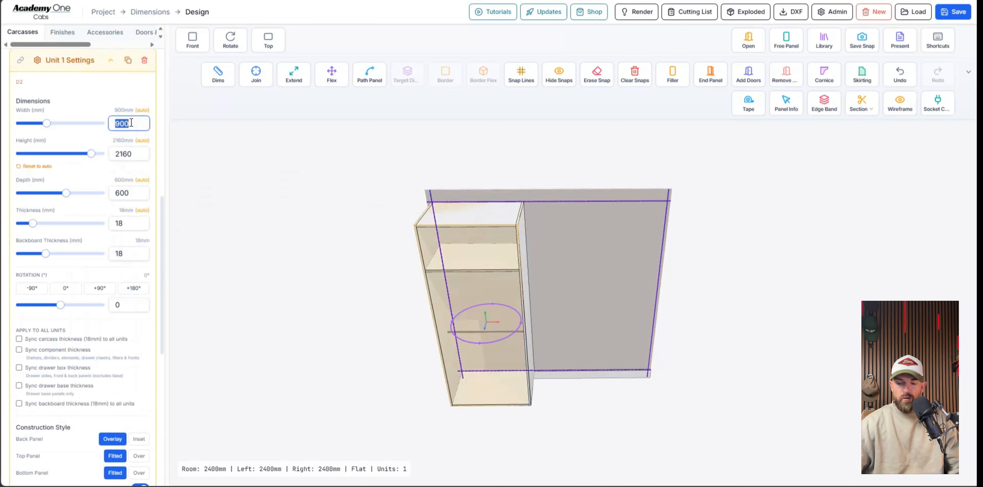
type("1200")
left_click_drag(410, 211, 499, 215)
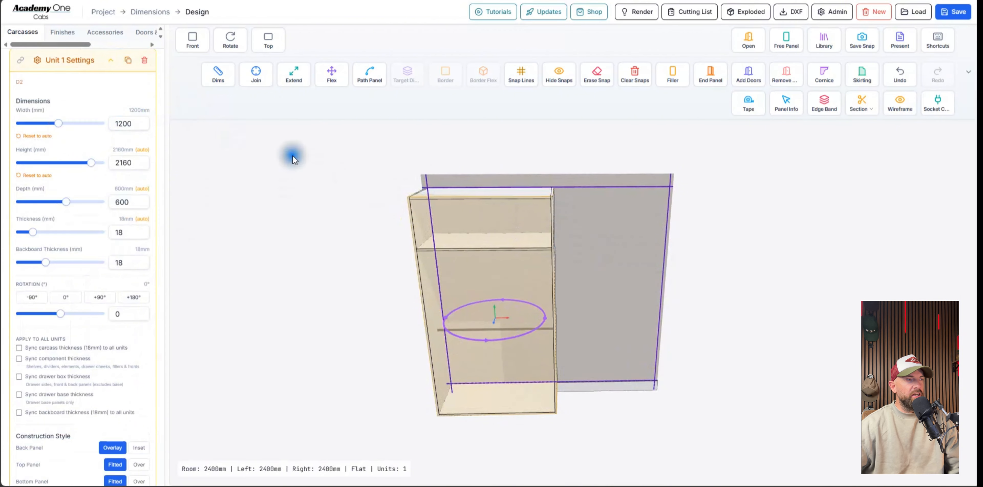
Set the D2 unit's width to 1000 mm.
double_click(132, 123)
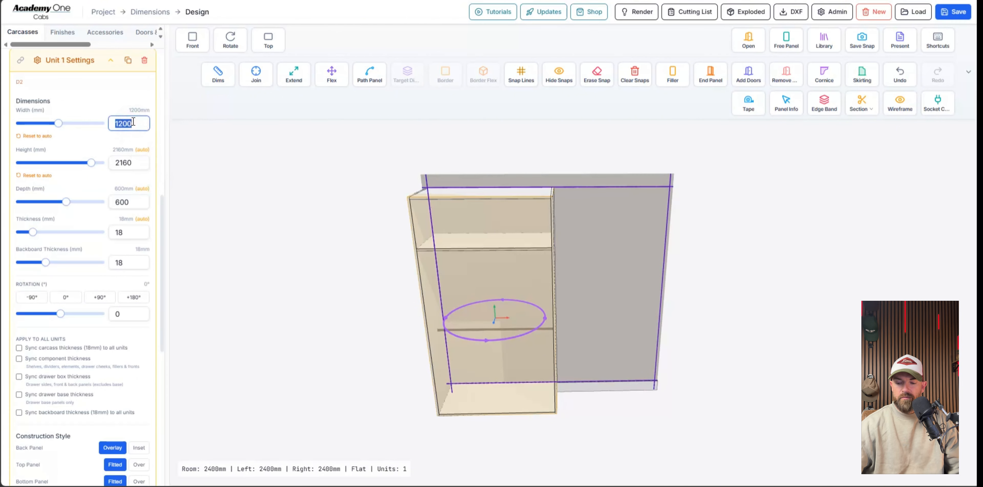
key("Return")
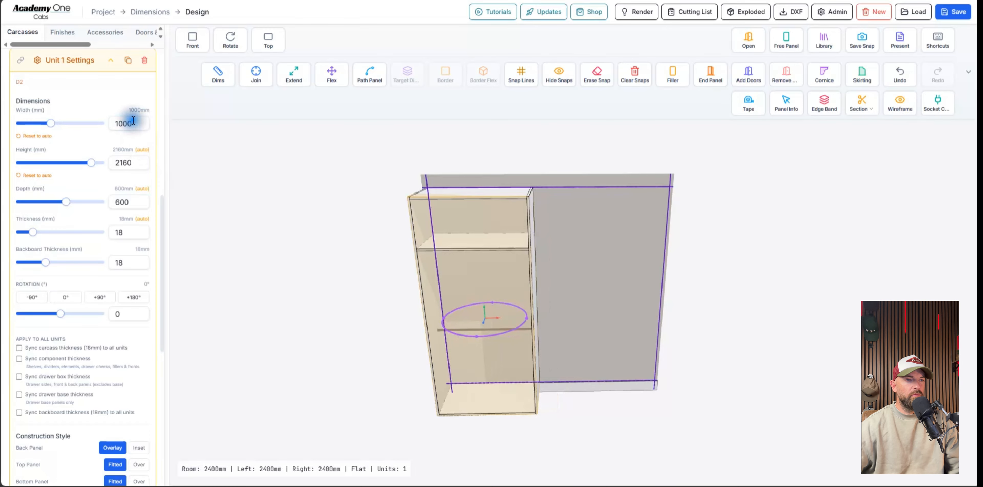
Add a filler along the left side of the D2 unit.
mouse_move(575, 287)
left_mouse_down()
mouse_move(556, 284)
mouse_move(569, 284)
left_mouse_up()
left_click(341, 222)
mouse_move(476, 266)
middle_mouse_down()
mouse_move(480, 252)
mouse_move(461, 268)
mouse_move(488, 272)
middle_mouse_up()
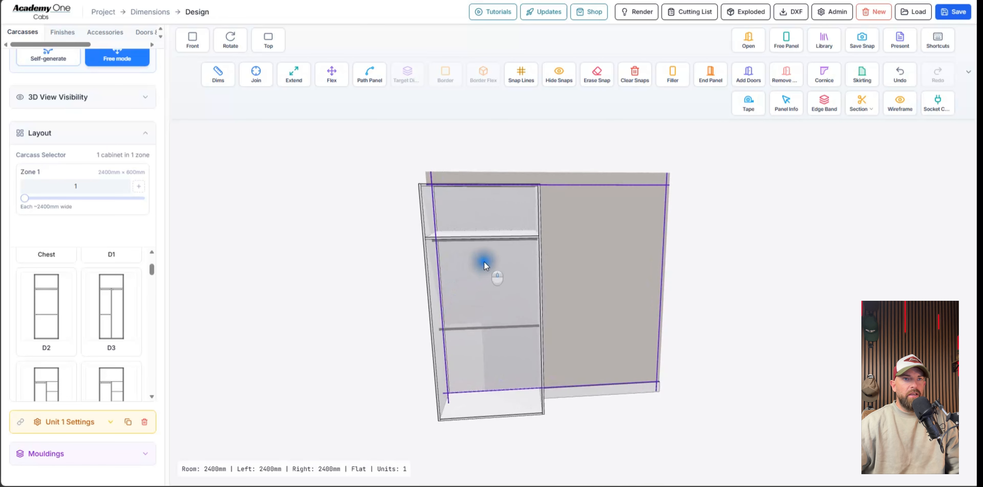
left_click(681, 79)
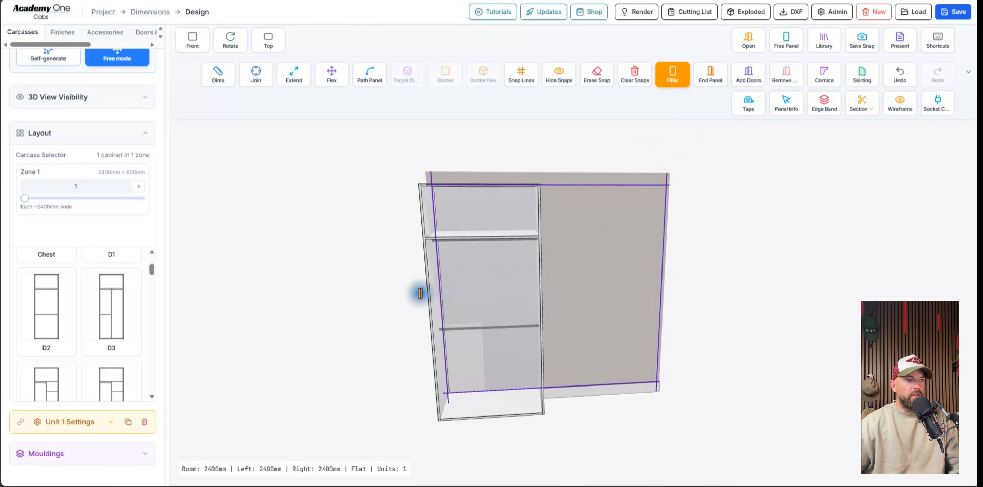
left_click(433, 297)
Flex the left filler outward from the unit and set its thickness to 50 mm.
middle_click_drag(427, 232, 483, 235)
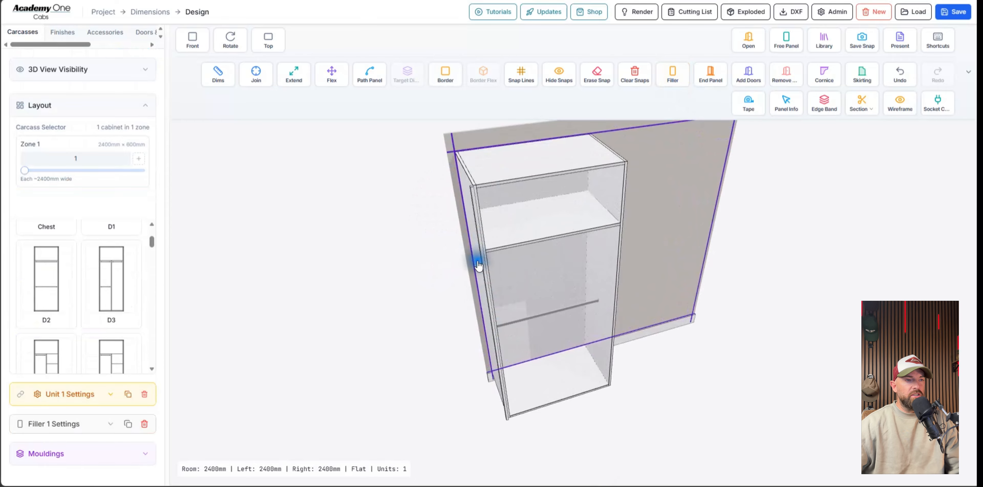
left_click(481, 226)
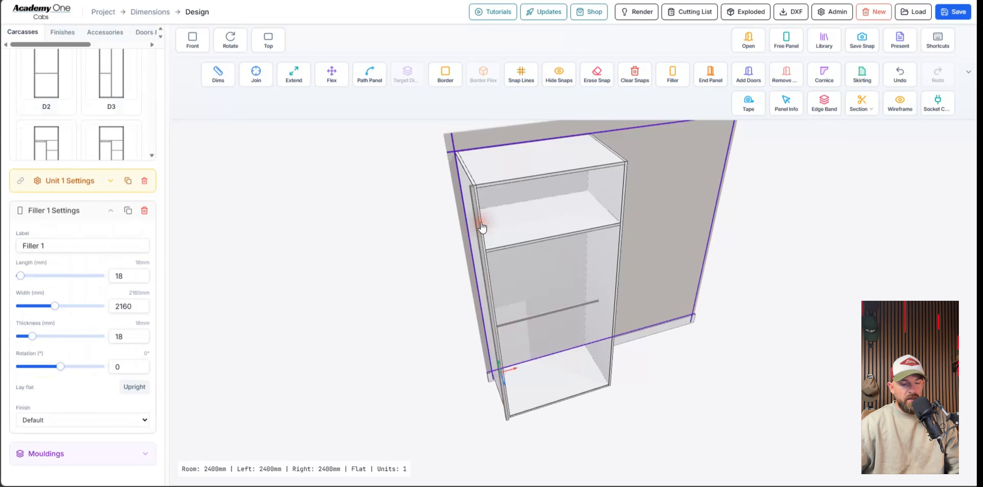
key("f")
left_click_drag(492, 380, 481, 376)
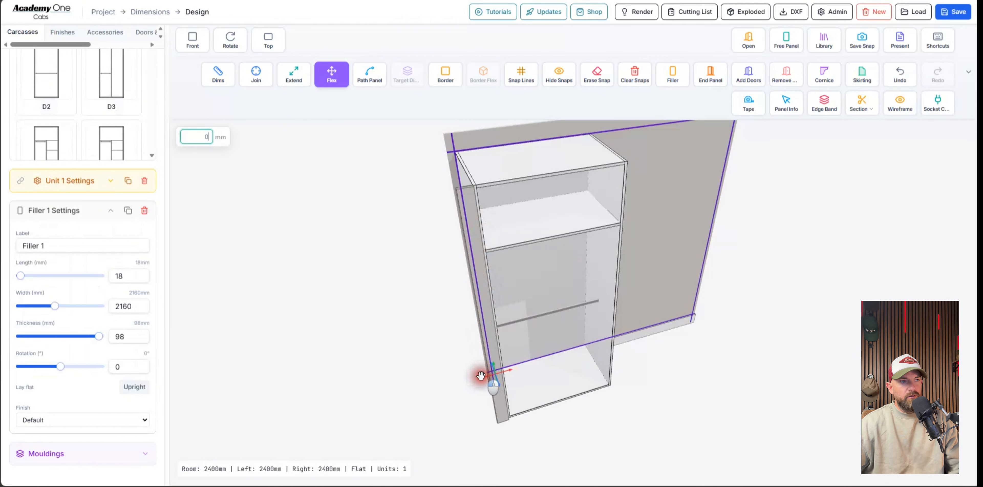
left_click_drag(481, 376, 482, 376)
left_click(130, 336)
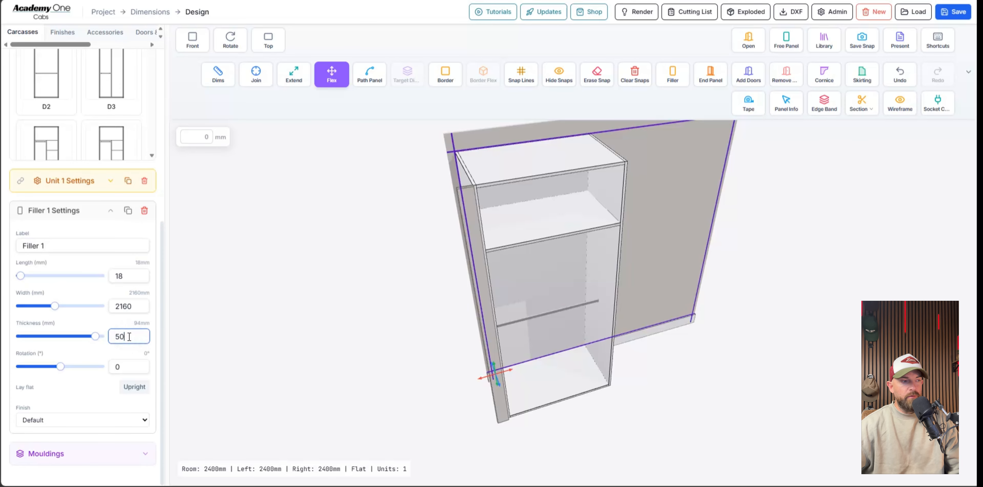
type("50")
key("Return")
left_click(439, 213)
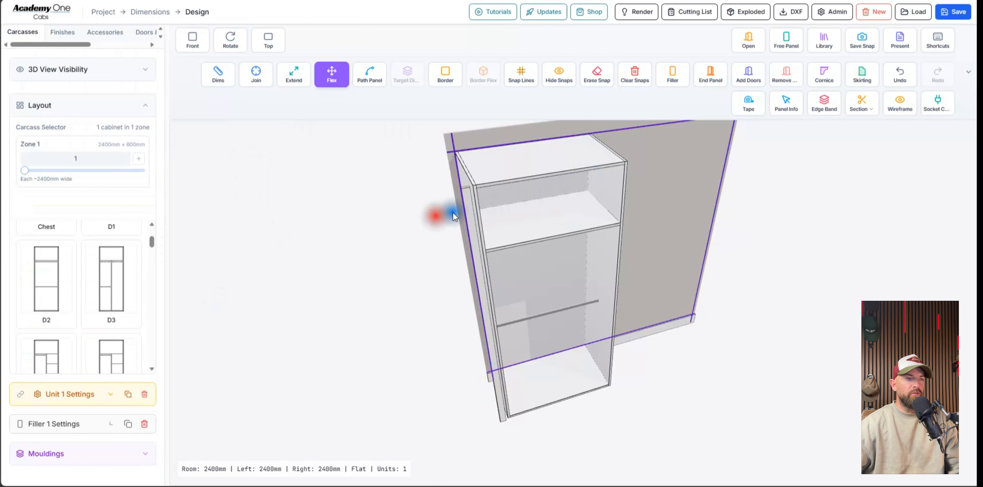
left_click(470, 201)
key("Escape")
Flex the left filler up to the wall's top and down to the floor for a 2400 mm height.
left_click(500, 362)
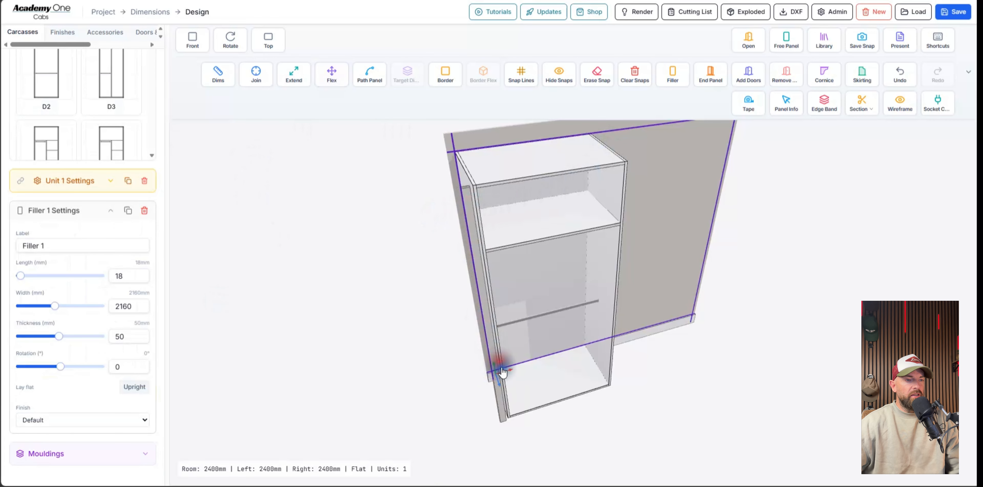
left_click(401, 233)
right_click_drag(416, 222, 469, 222)
left_click(480, 229)
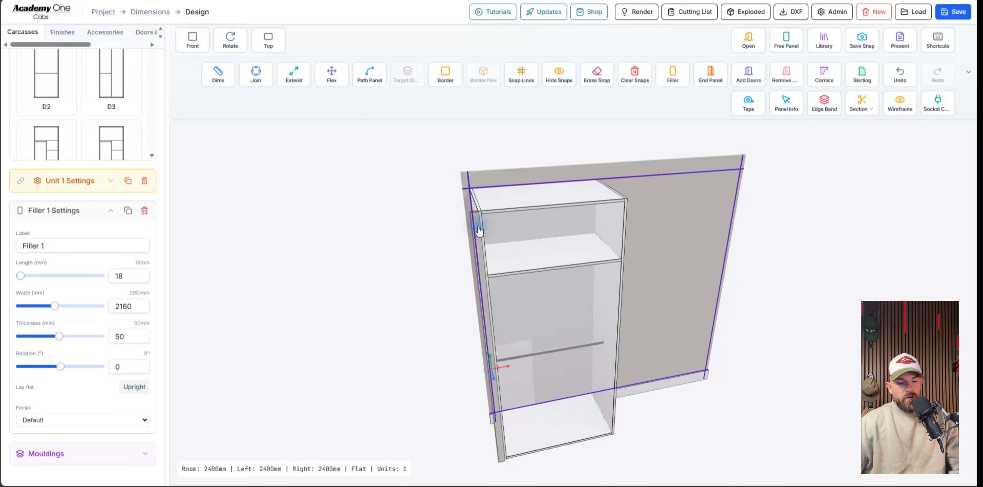
key("f")
left_click_drag(494, 367, 496, 320)
right_click_drag(495, 381, 508, 380)
left_click_drag(526, 364, 529, 359)
left_click_drag(526, 390, 529, 404)
middle_click_drag(515, 414, 463, 408)
scroll(463, 408, "down", 1)
left_click(403, 346)
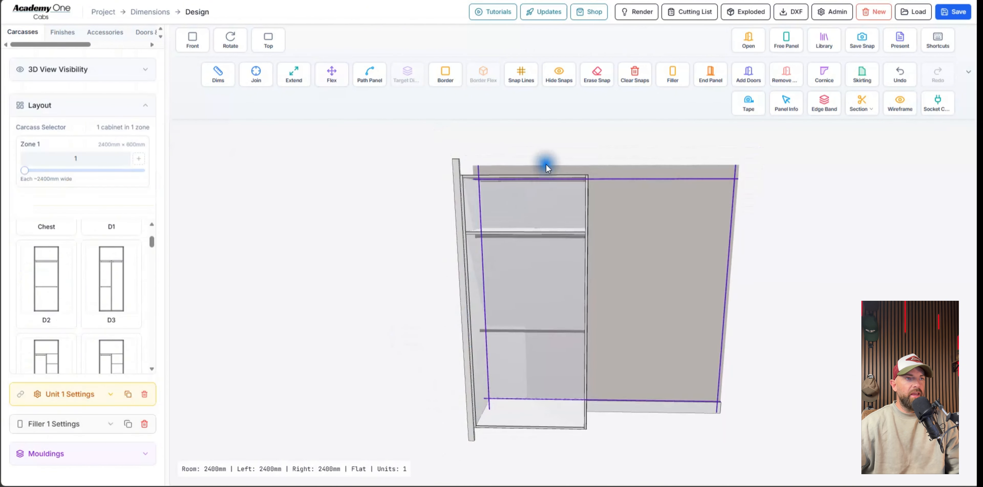
Add a filler across the top of the D2 unit and flex it upward to 120 mm.
left_click(677, 85)
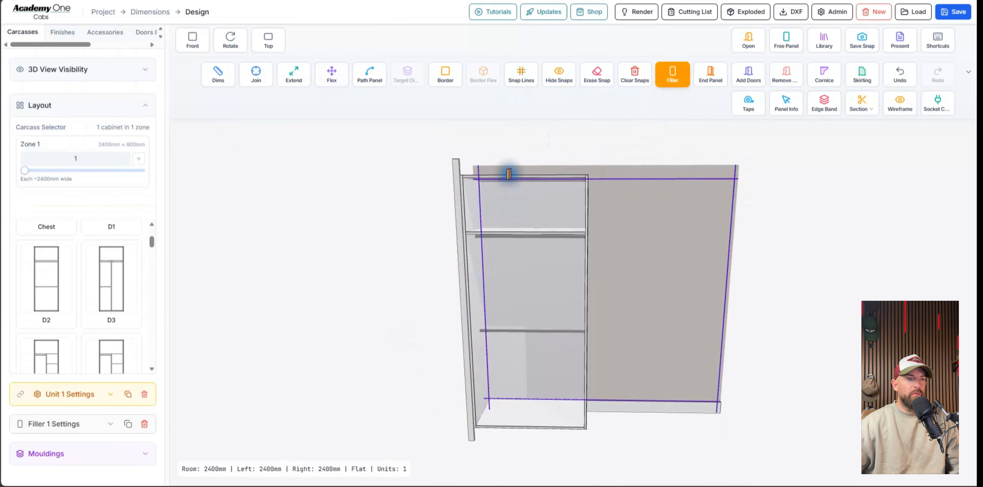
left_click(508, 171)
middle_click_drag(508, 171, 518, 188)
scroll(483, 206, "up", 2)
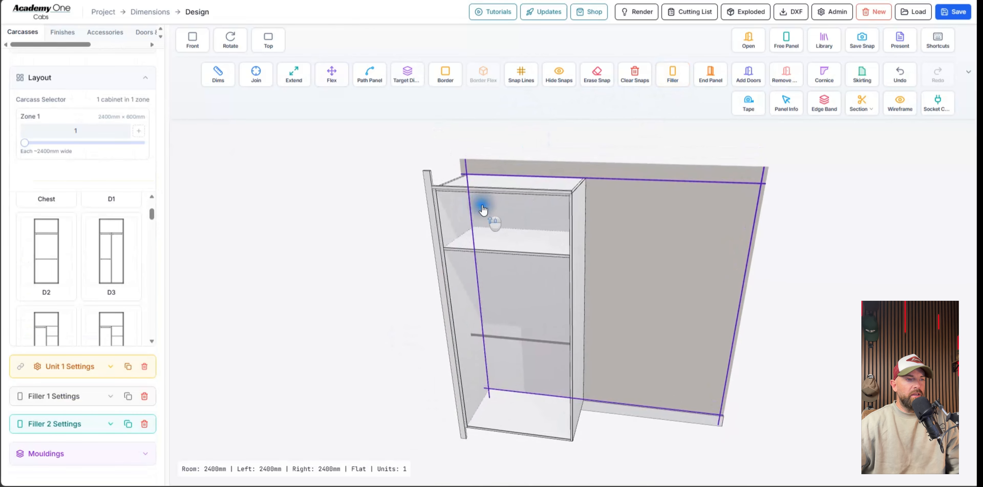
key("f")
left_click(478, 177)
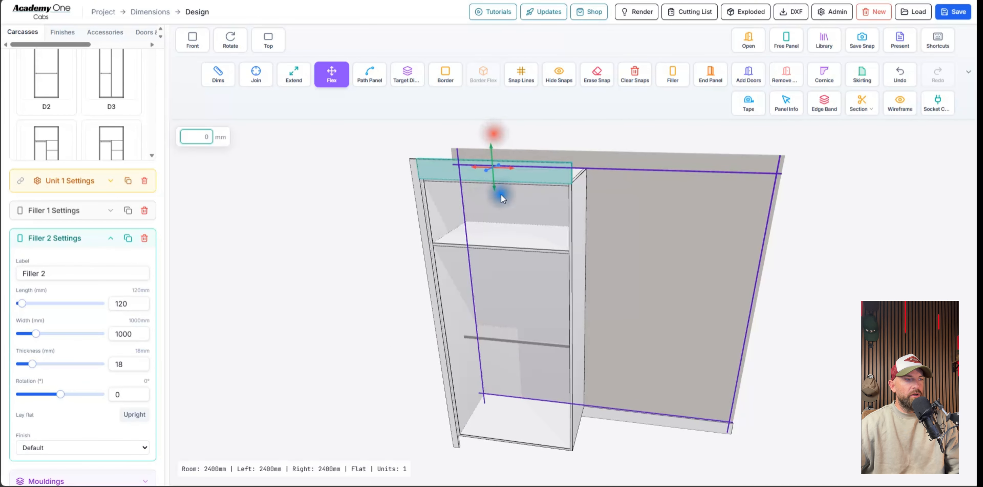
left_click(381, 213)
Add a filler under the front of the D2 unit and flex it down to the floor.
left_click(672, 74)
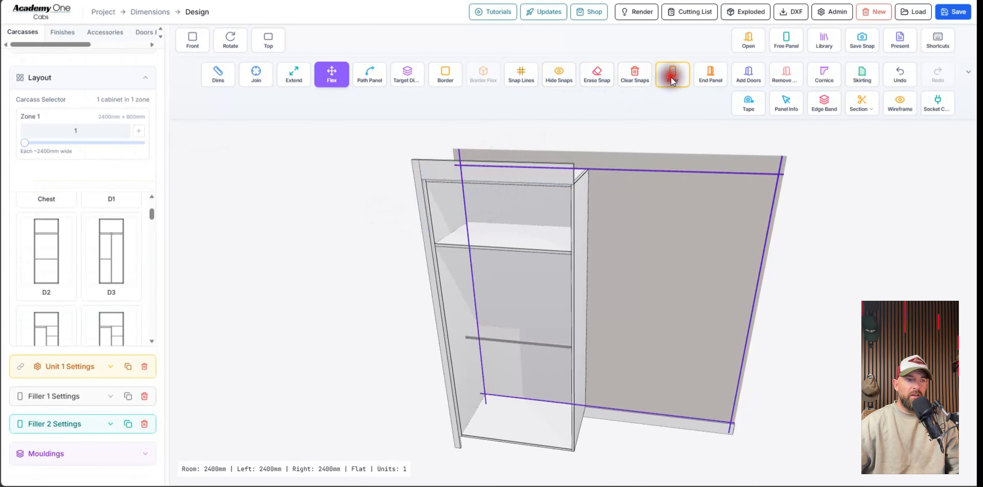
left_click(501, 441)
scroll(516, 457, "up", 5)
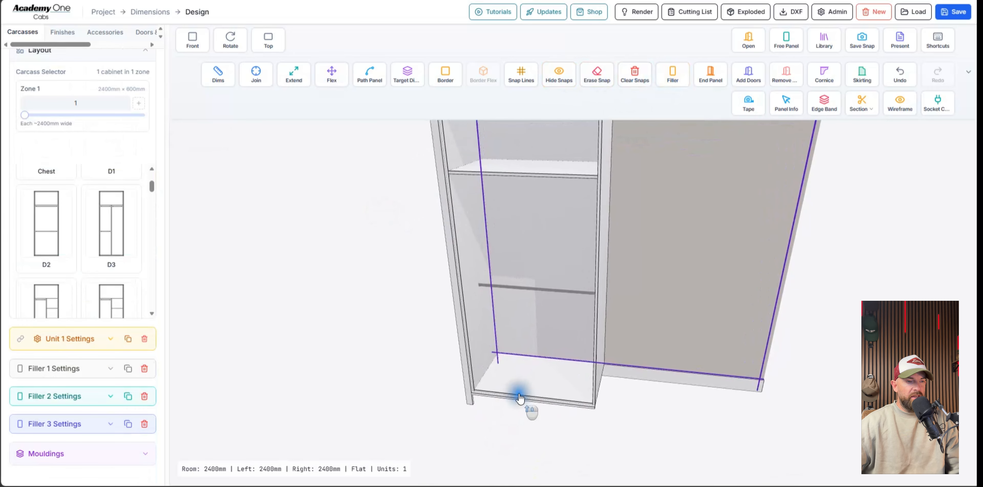
key("f")
left_click(504, 423)
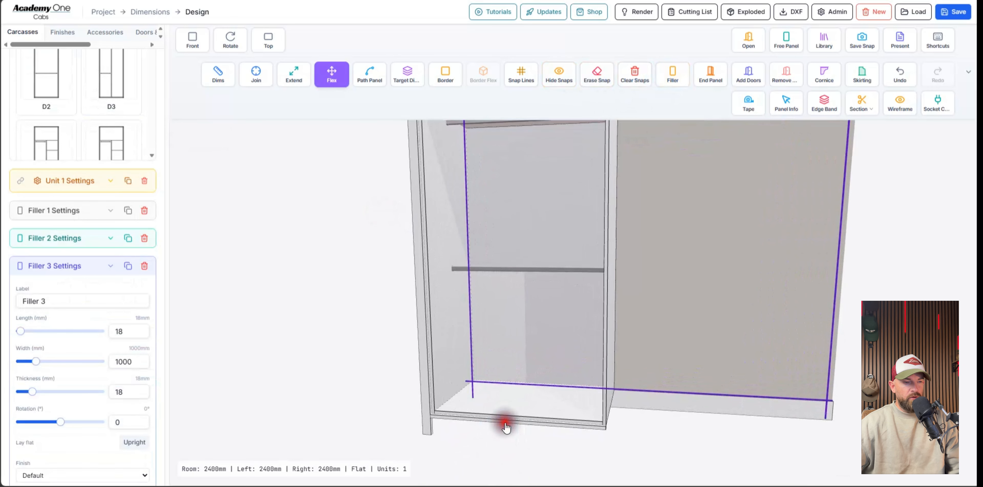
left_click_drag(517, 428, 519, 443)
left_click(333, 368)
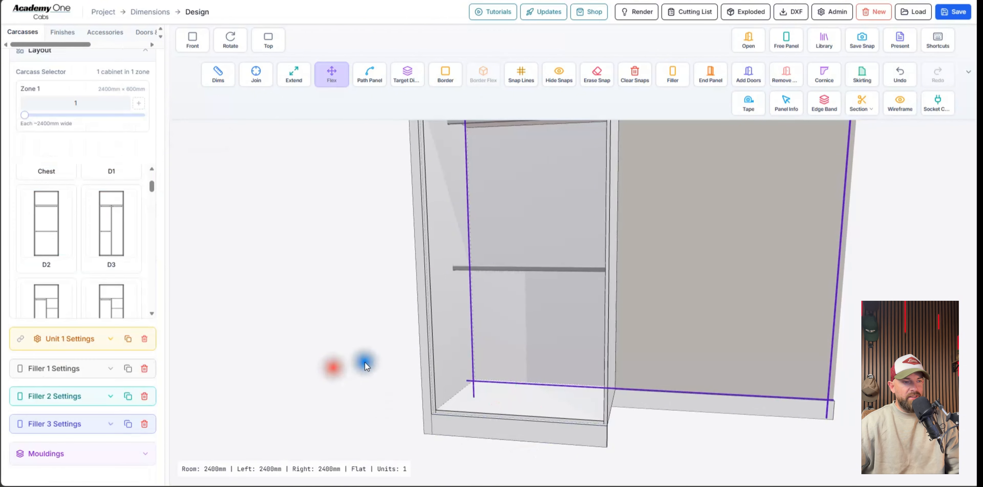
Duplicate the 2400 mm left filler and move the copy to the right front edge of the unit.
scroll(490, 340, "down", 3)
mouse_move(534, 321)
middle_mouse_down()
mouse_move(504, 342)
mouse_move(540, 328)
middle_mouse_up()
scroll(529, 283, "down", 3)
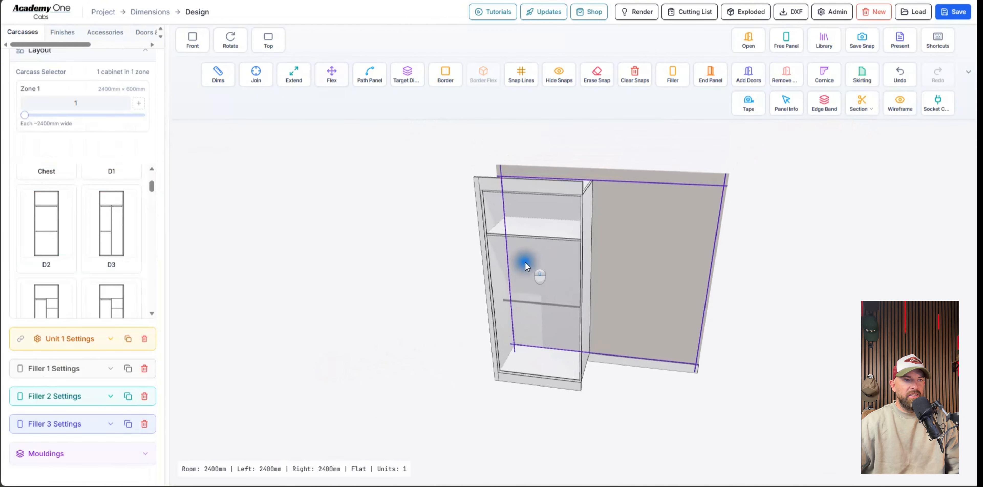
middle_click_drag(525, 264, 547, 275)
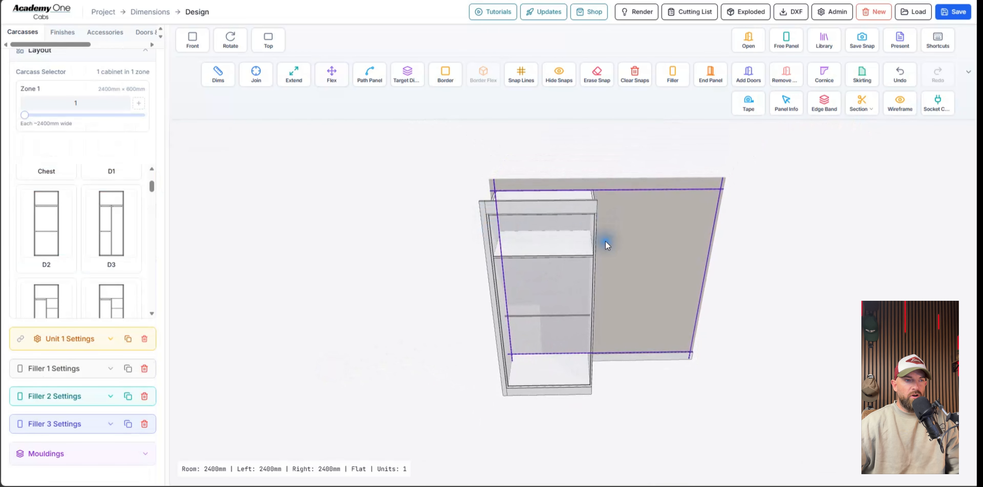
left_click(487, 216)
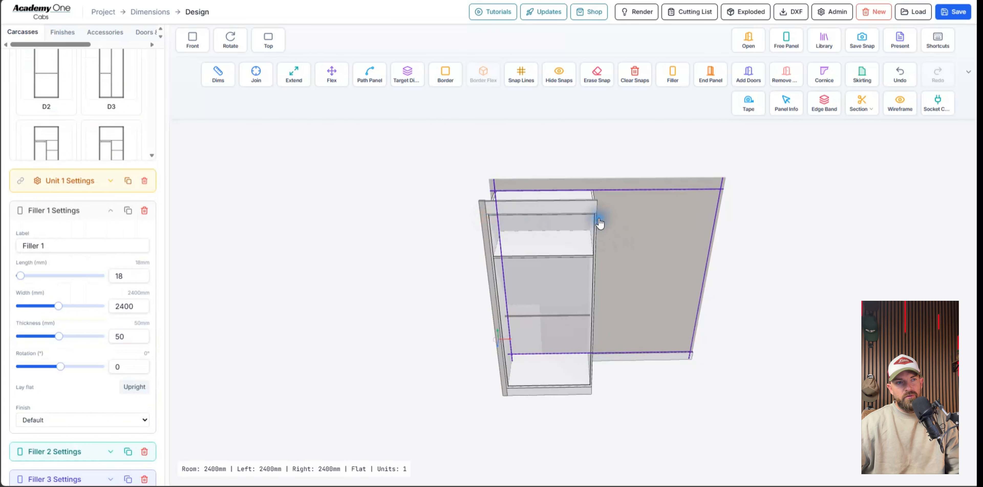
left_click(128, 211)
left_click(513, 338)
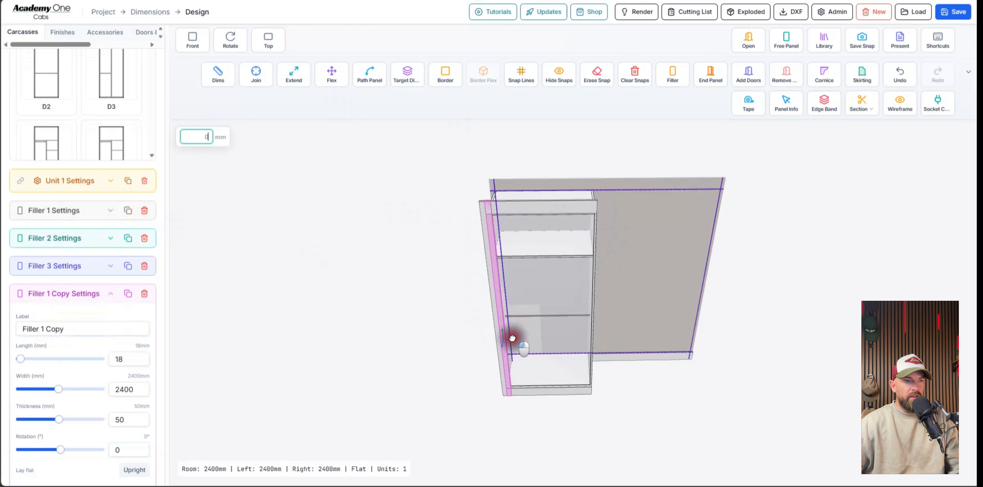
left_click_drag(512, 337, 604, 338)
middle_click_drag(621, 261, 561, 236)
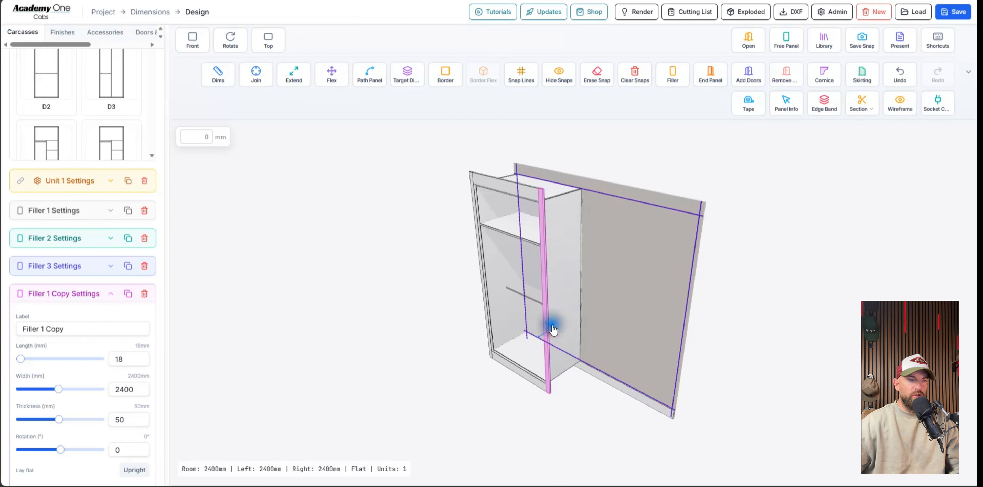
left_click(759, 304)
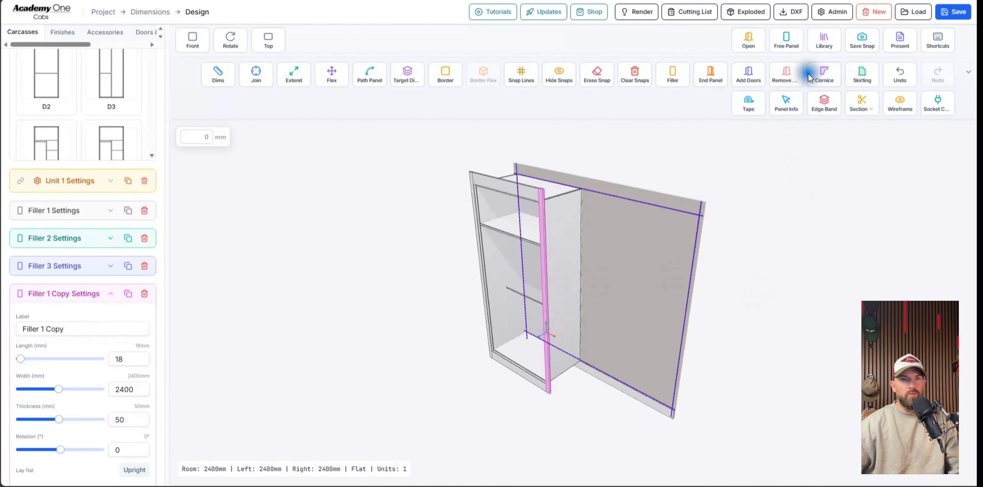
Try out a free panel beside the unit, stretching its length to 1141 mm and rotating it, and delete it.
left_click(787, 40)
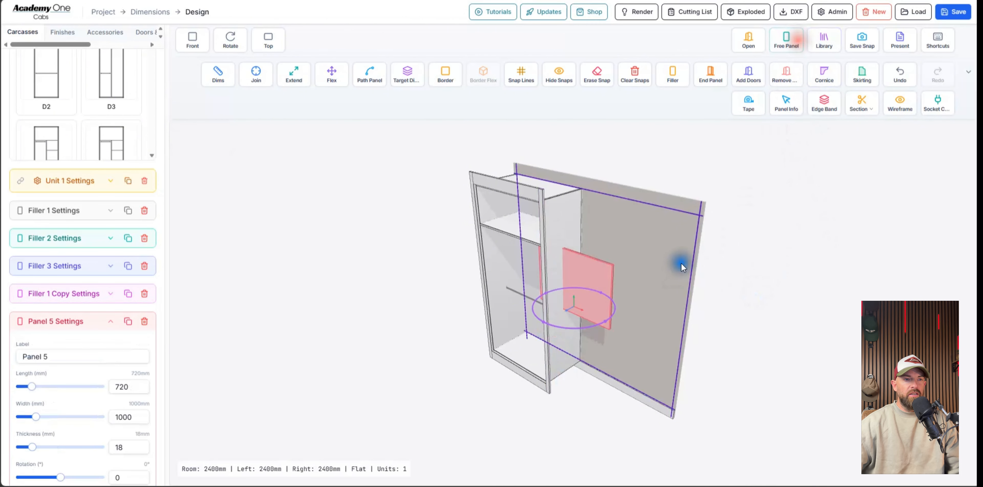
mouse_move(681, 263)
left_mouse_down()
mouse_move(673, 257)
mouse_move(598, 306)
mouse_move(597, 261)
mouse_move(608, 271)
left_mouse_up()
key("f")
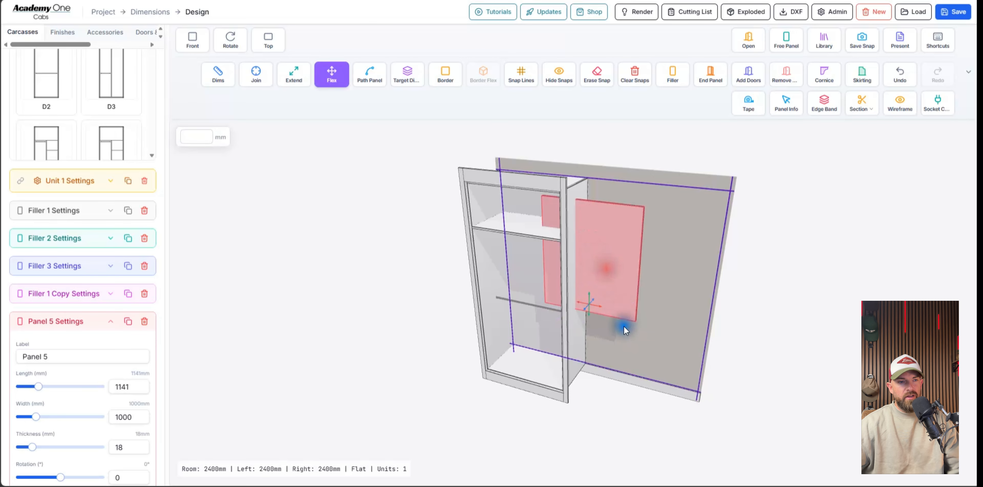
left_click(759, 272)
left_click(632, 267)
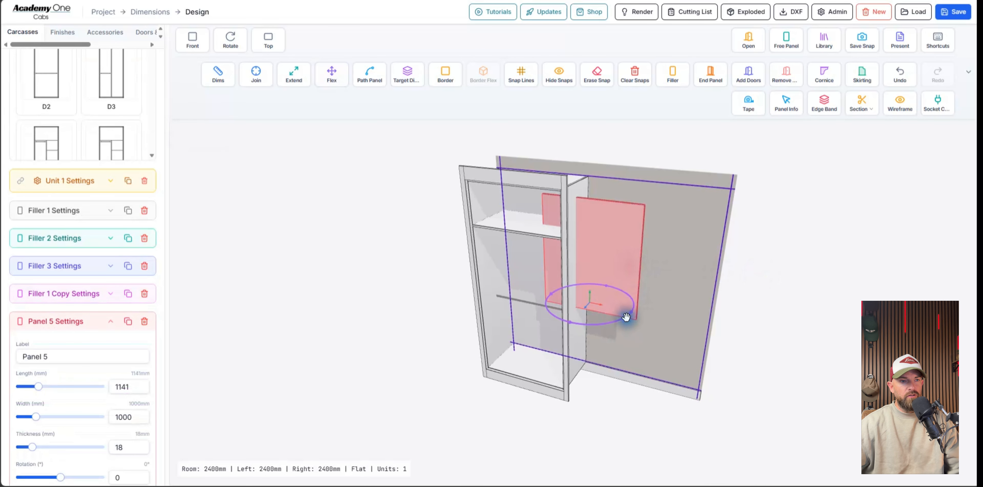
left_click_drag(626, 318, 662, 307)
left_click(641, 299)
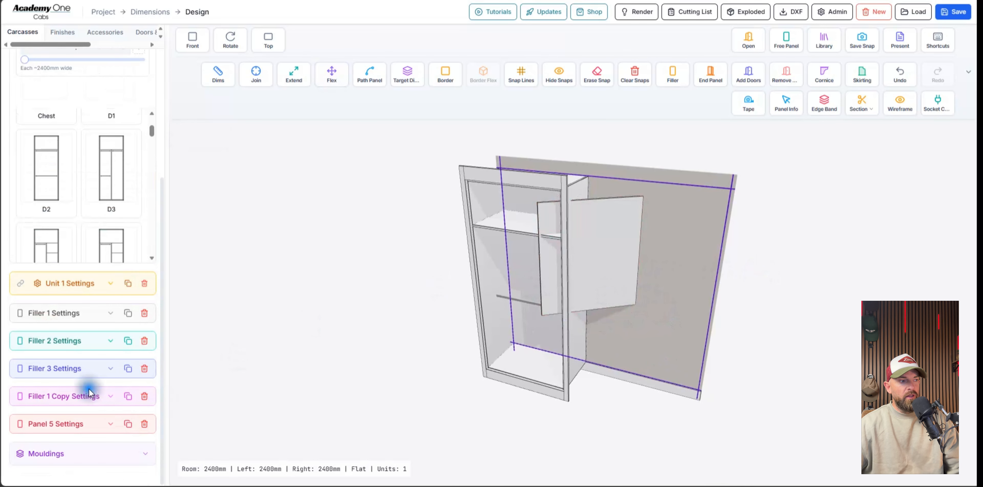
left_click(143, 423)
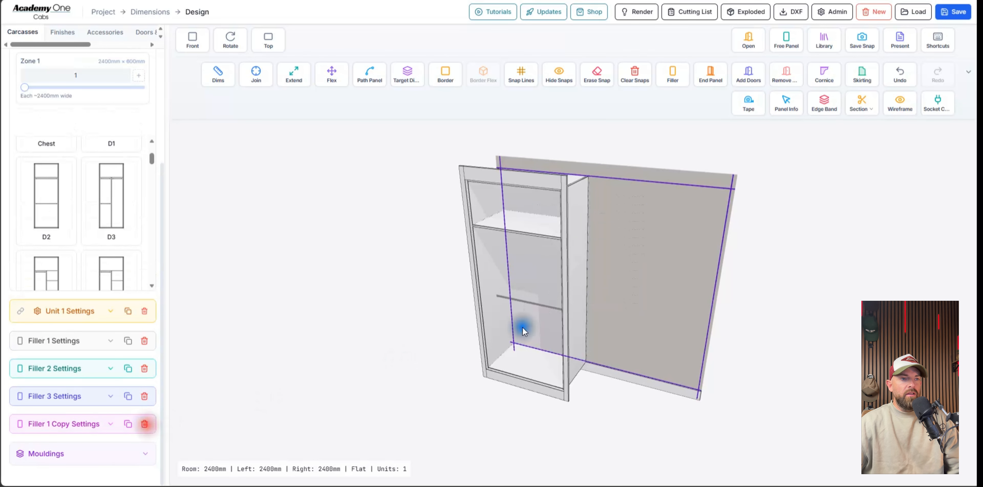
Add an end panel to the right side of the D2 unit.
left_click(719, 77)
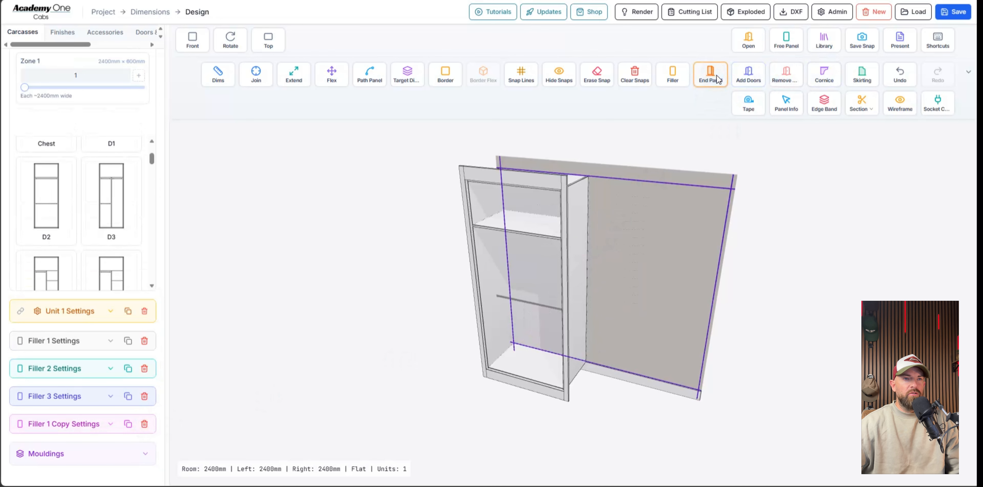
left_click(718, 79)
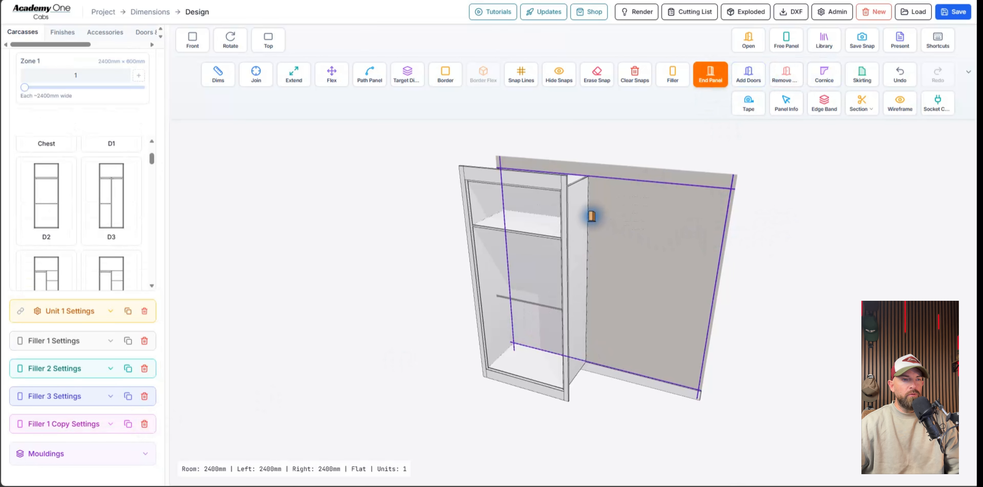
left_click(585, 215)
Flex the end panel up to the wall's top and down to the floor, and check its fit from behind.
left_click_drag(620, 220, 585, 233)
left_click(560, 233)
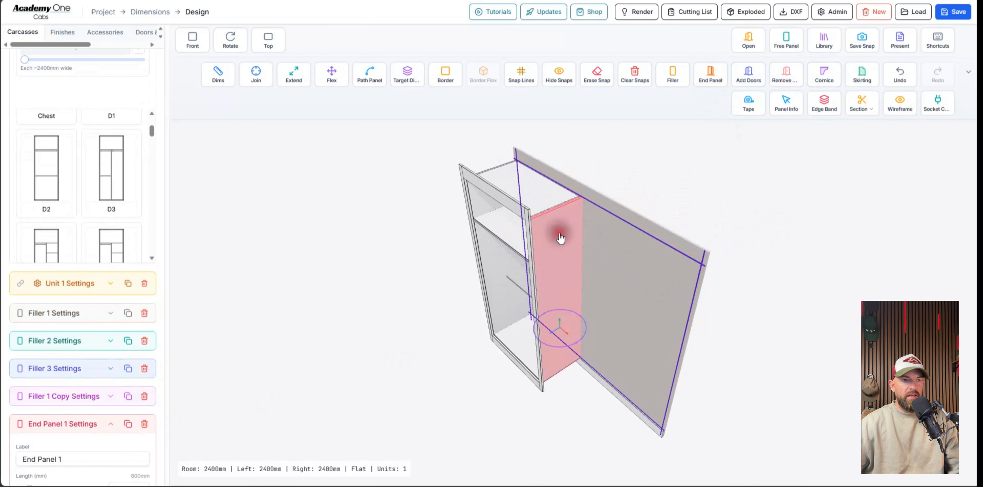
key("f")
left_click_drag(560, 319, 564, 316)
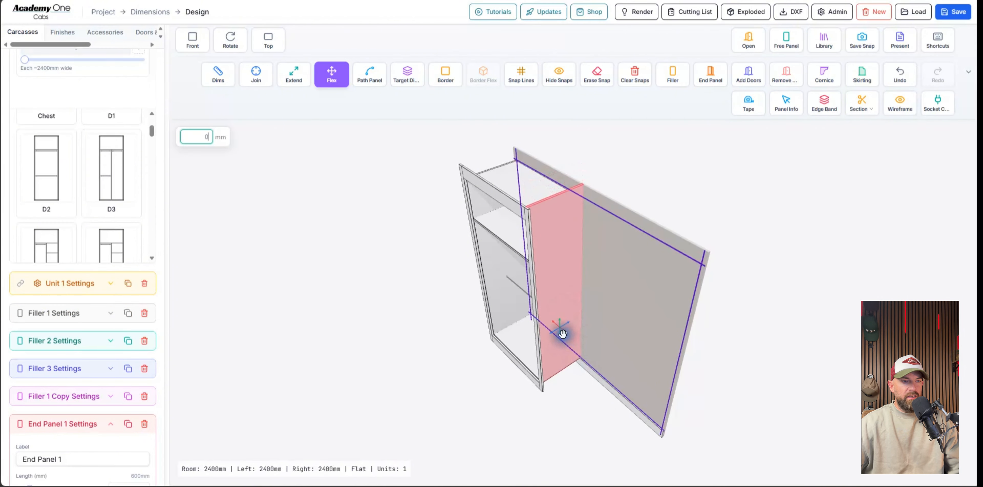
left_click(565, 349)
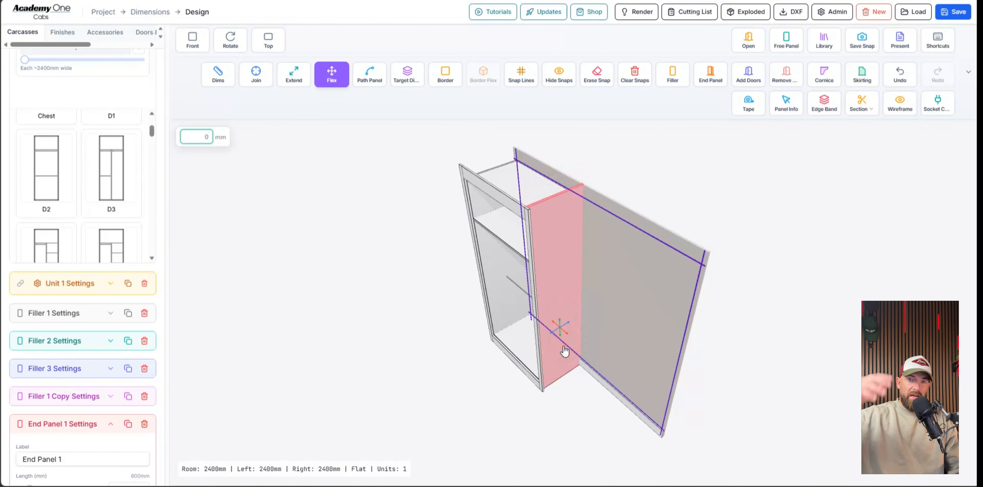
left_click_drag(555, 249, 477, 254)
key("Escape")
left_click(525, 209)
scroll(523, 199, "up", 5)
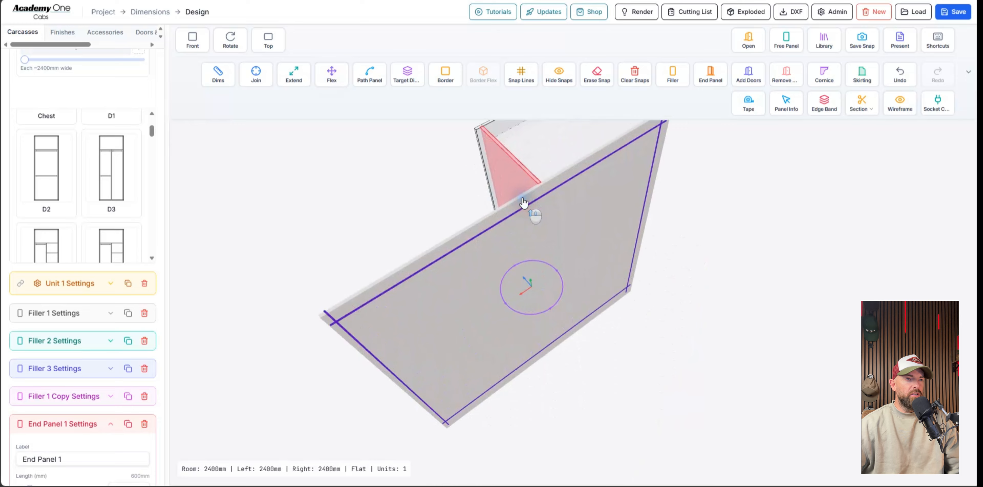
left_click(525, 293)
left_click(445, 189)
middle_click_drag(446, 190, 565, 273)
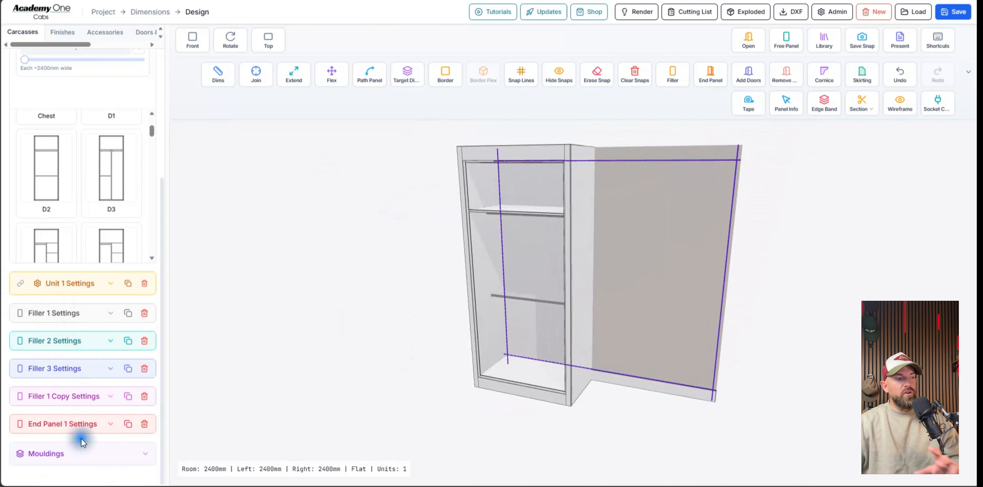
Check the label and dimension settings of the end panel beside the unit.
left_click(78, 422)
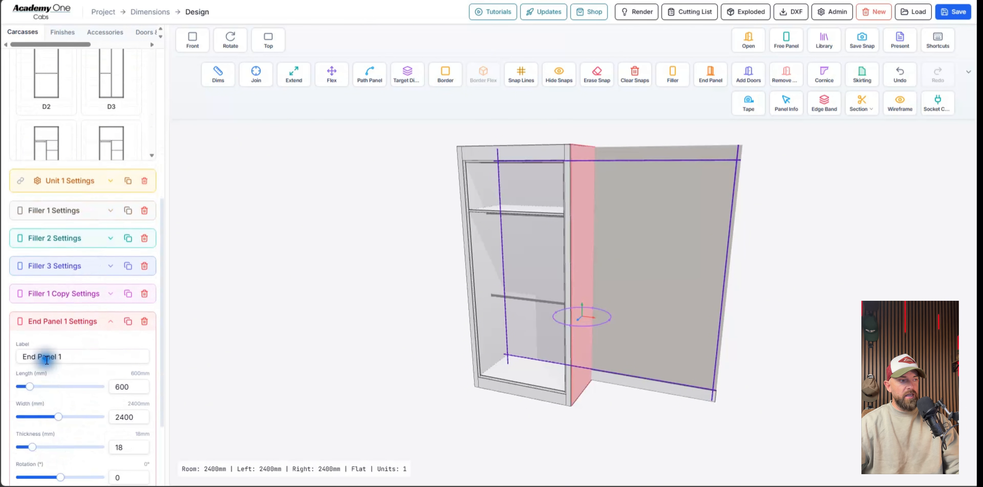
double_click(46, 357)
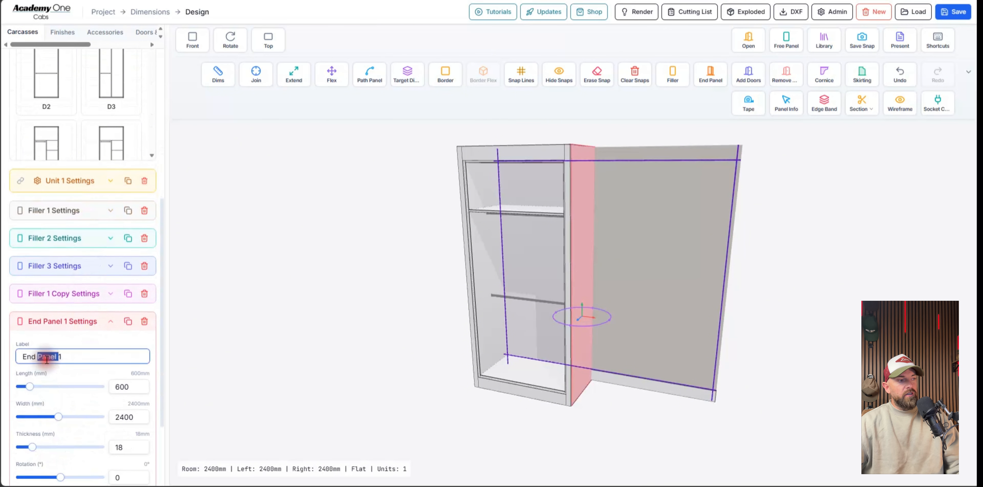
left_click(99, 321)
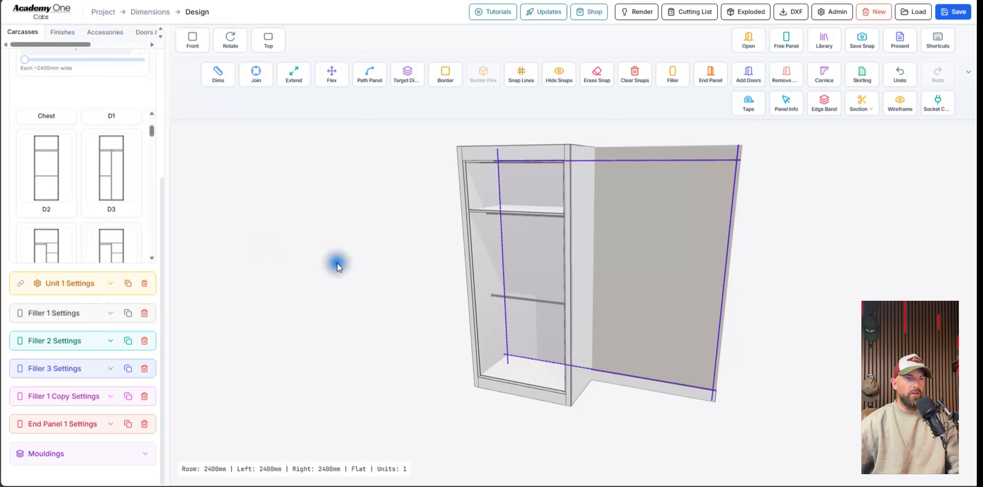
left_click_drag(337, 263, 575, 206)
Duplicate the unit's end panel and move the copy to the far right end of the wall.
left_click(585, 213)
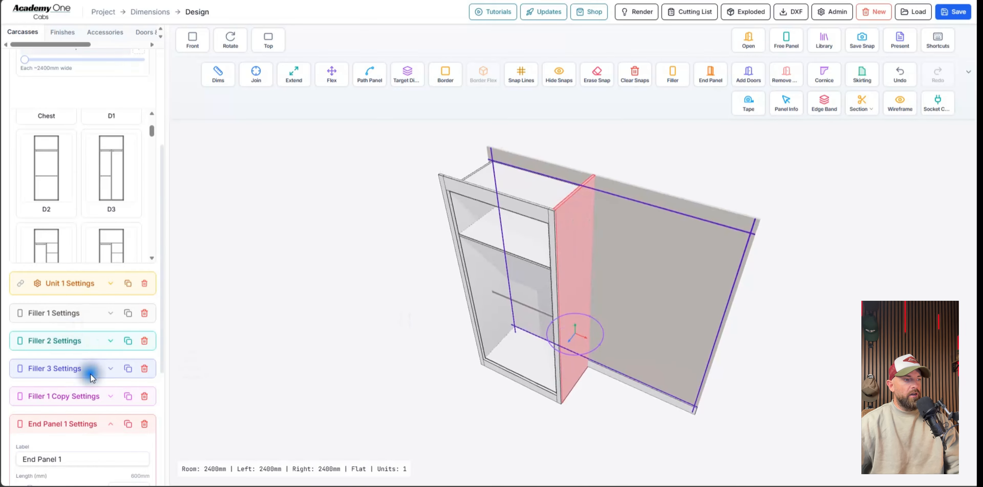
left_click(128, 423)
left_click_drag(582, 336, 725, 371)
middle_click_drag(717, 279, 746, 279)
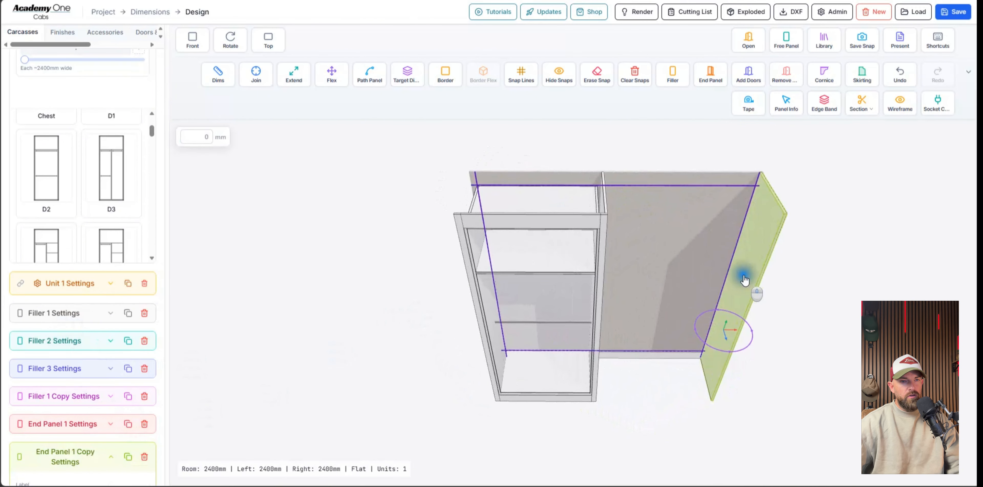
Nudge the copied end panel sideways into line with the far end of the wall.
scroll(758, 162, "up", 5)
middle_click_drag(758, 162, 591, 193)
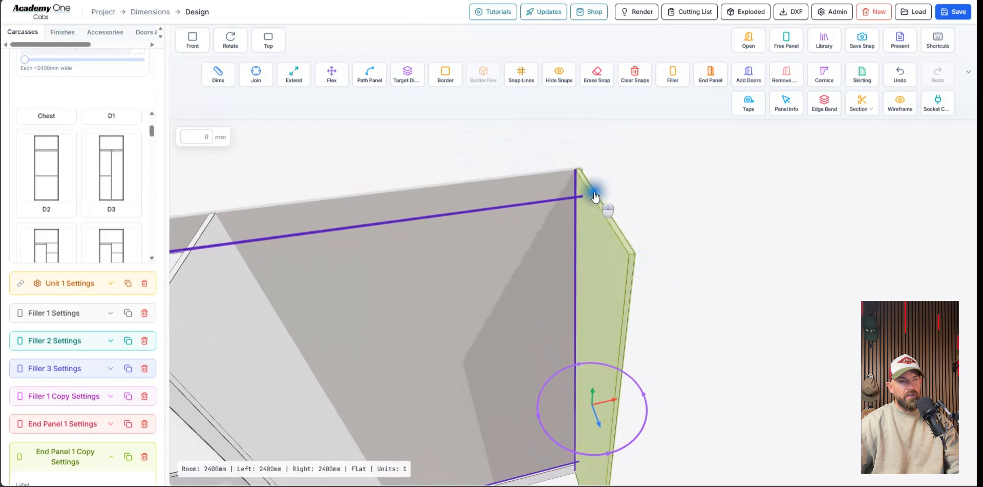
left_click_drag(612, 398, 609, 398)
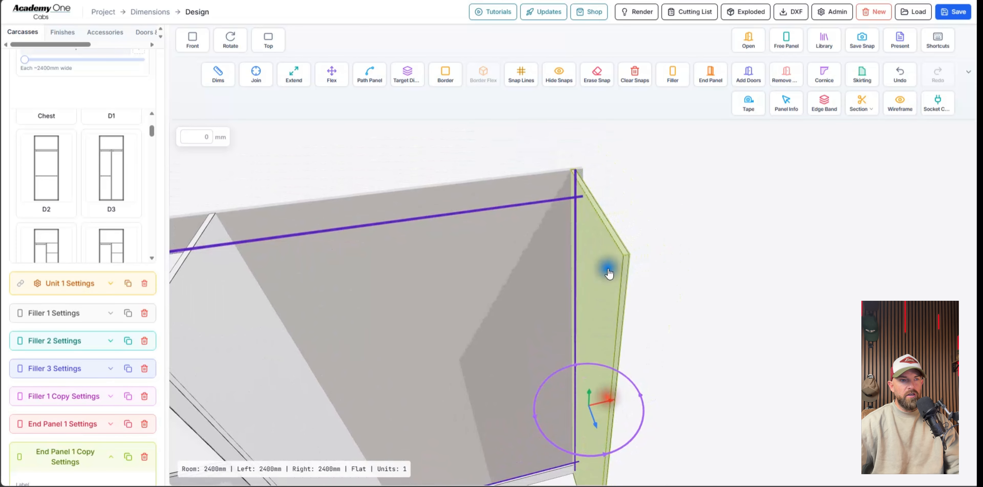
middle_click_drag(622, 260, 618, 260)
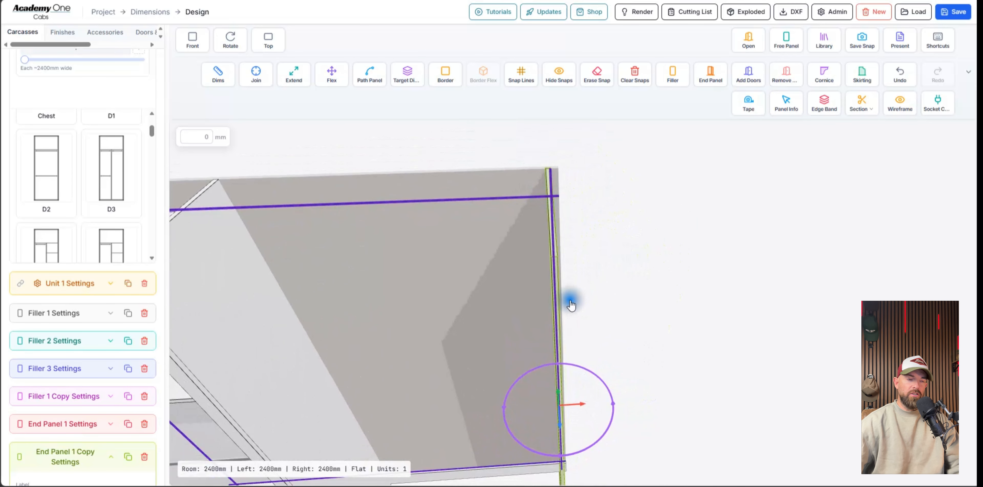
middle_click_drag(571, 300, 505, 291)
scroll(476, 304, "down", 2)
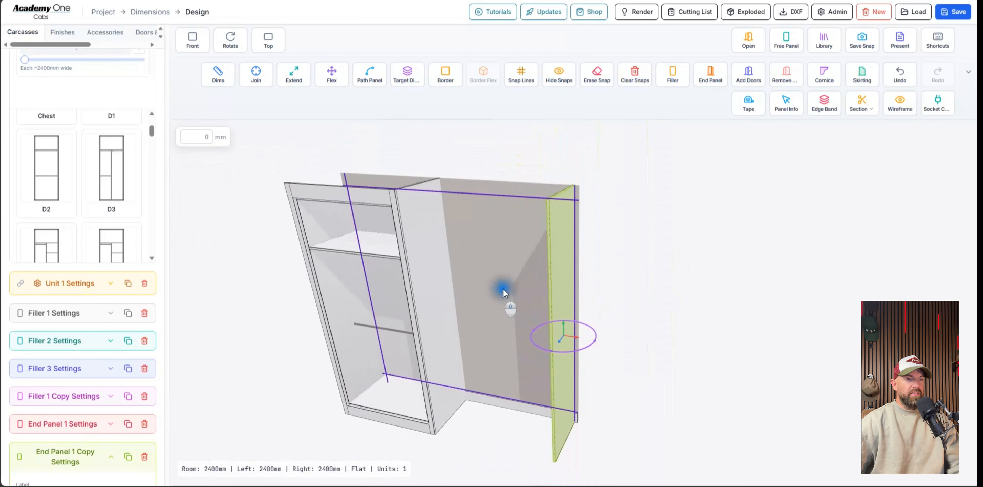
left_click(665, 260)
Duplicate the vertical filler beside the unit and move the copy to the front edge of the far end panel.
middle_click_drag(423, 270, 441, 277)
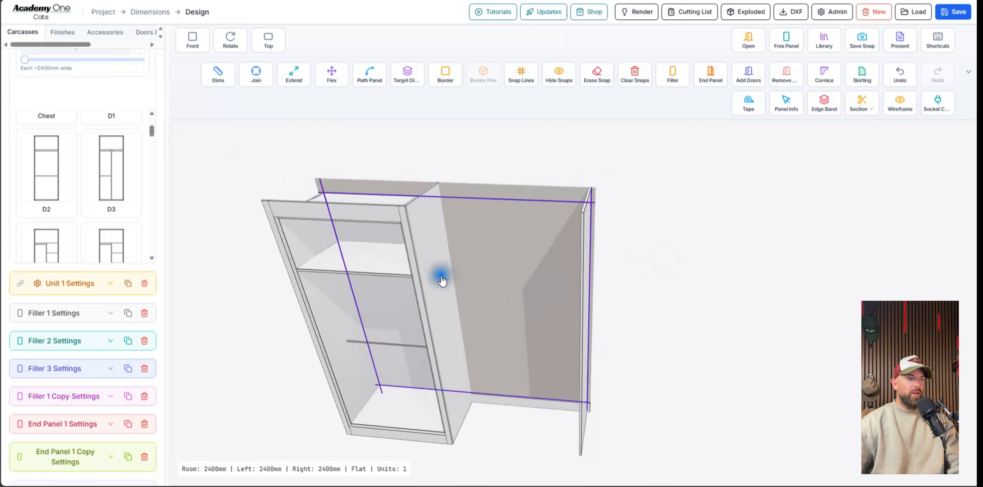
left_click(414, 250)
left_click(128, 397)
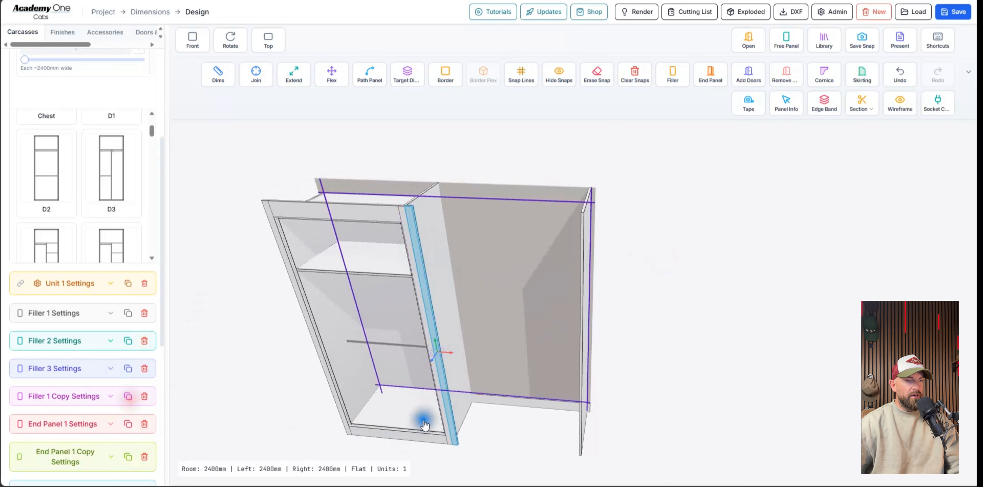
left_click_drag(454, 349, 596, 362)
left_click(644, 313)
middle_click_drag(564, 303, 570, 271)
middle_click_drag(547, 229, 588, 249)
Flex the top of the unit's end panel down to the carcass top, and extend it back up by 18 mm.
left_click(540, 221)
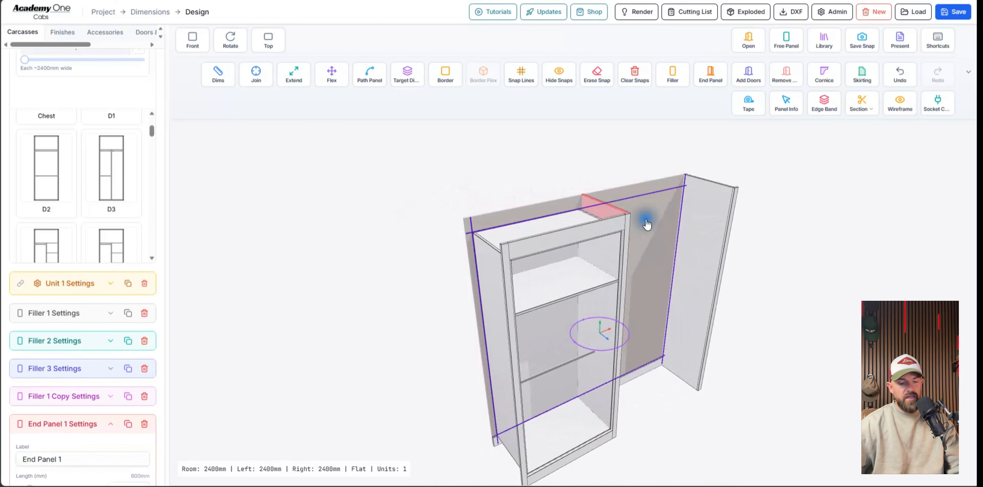
key("f")
middle_click_drag(645, 228, 565, 216)
left_click(535, 318)
left_click_drag(535, 317, 538, 334)
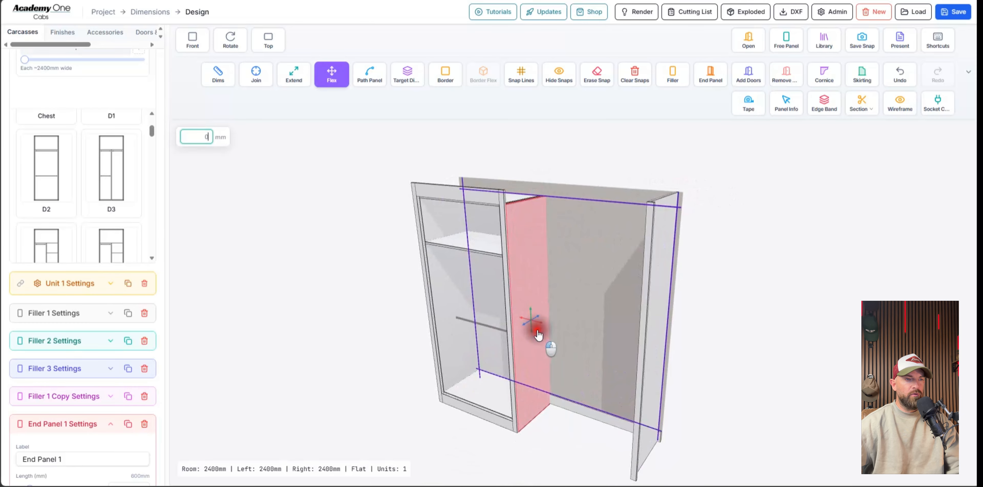
scroll(533, 278, "up", 3)
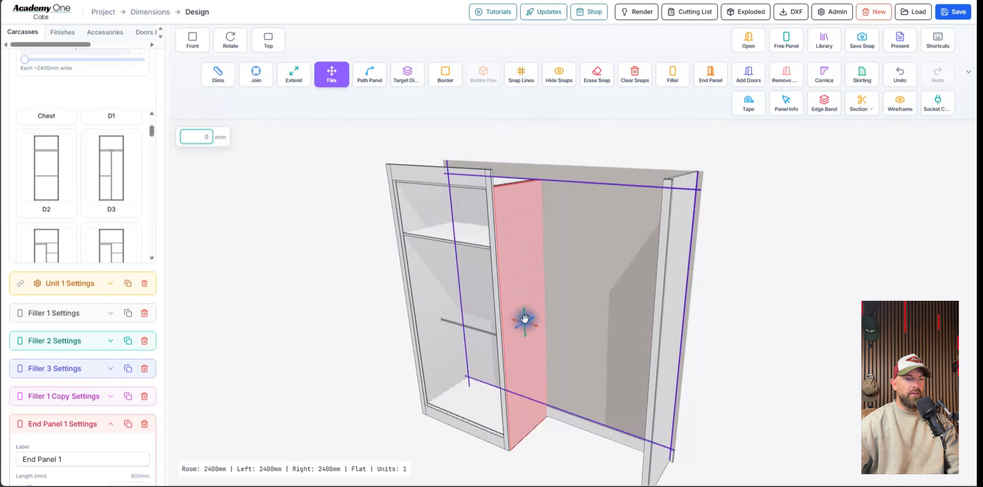
left_click_drag(526, 317, 529, 302)
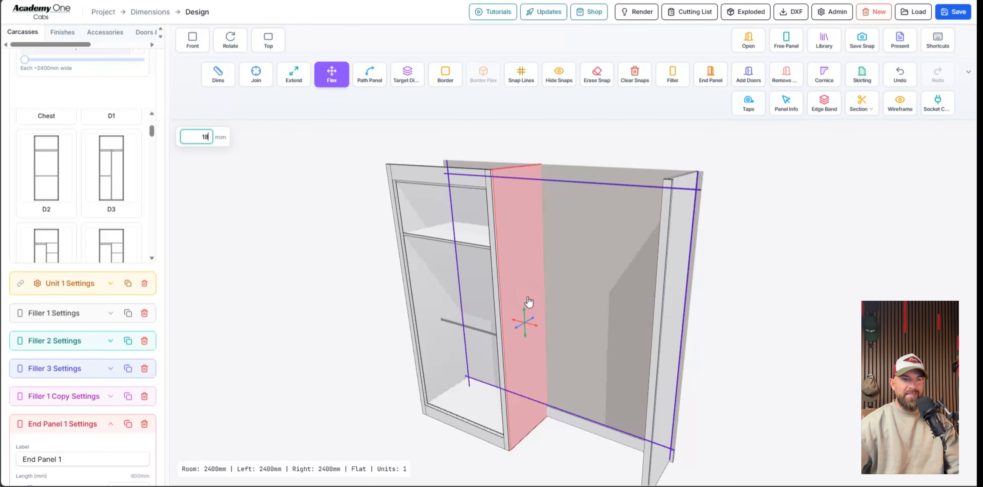
key("Return")
left_click(675, 275)
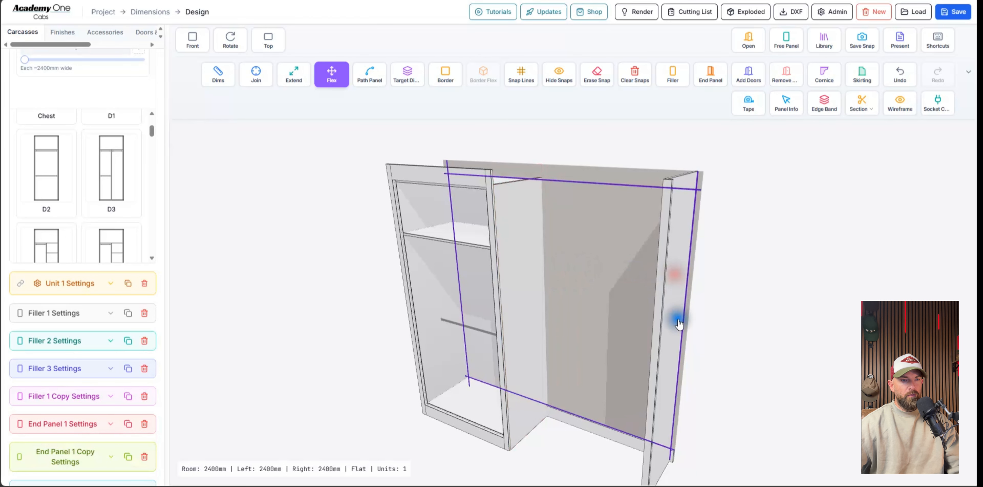
left_click(675, 307)
left_click_drag(657, 366, 651, 379)
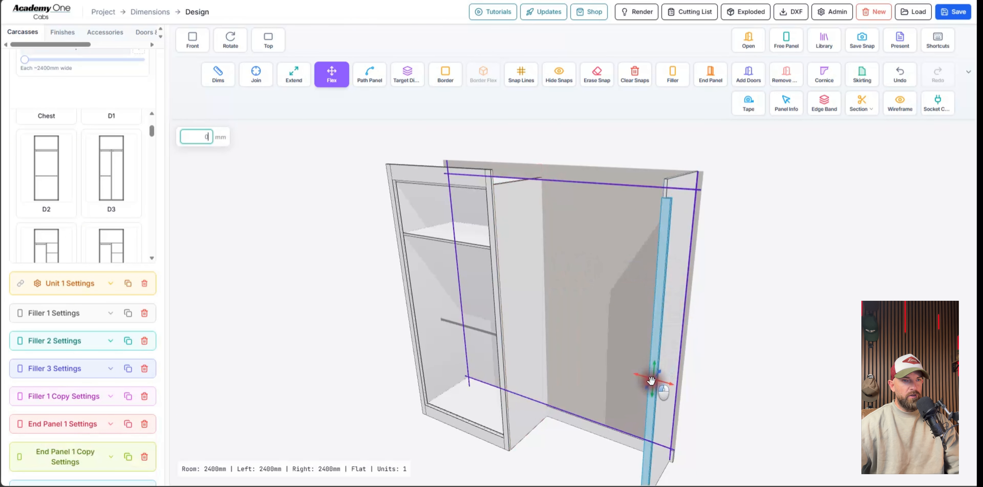
left_click(735, 348)
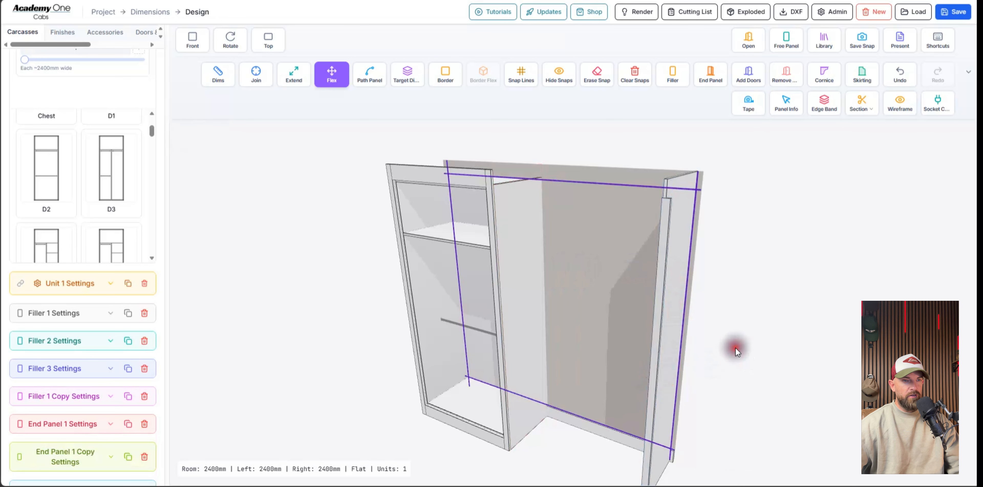
key("ctrl+z")
Flex the top of the far end panel down to match the height of the unit's end panel.
middle_click_drag(664, 264, 691, 278)
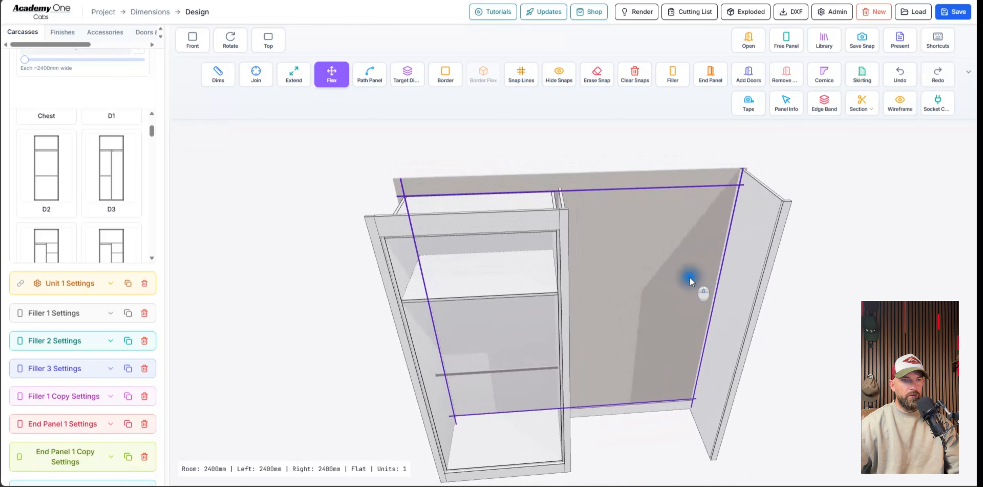
left_click(745, 266)
left_click(726, 330)
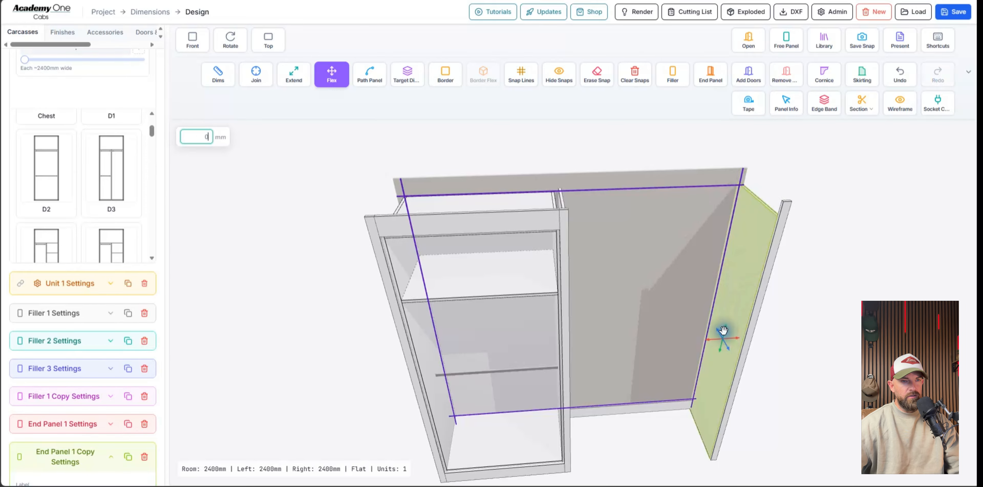
middle_click_drag(724, 330, 551, 205)
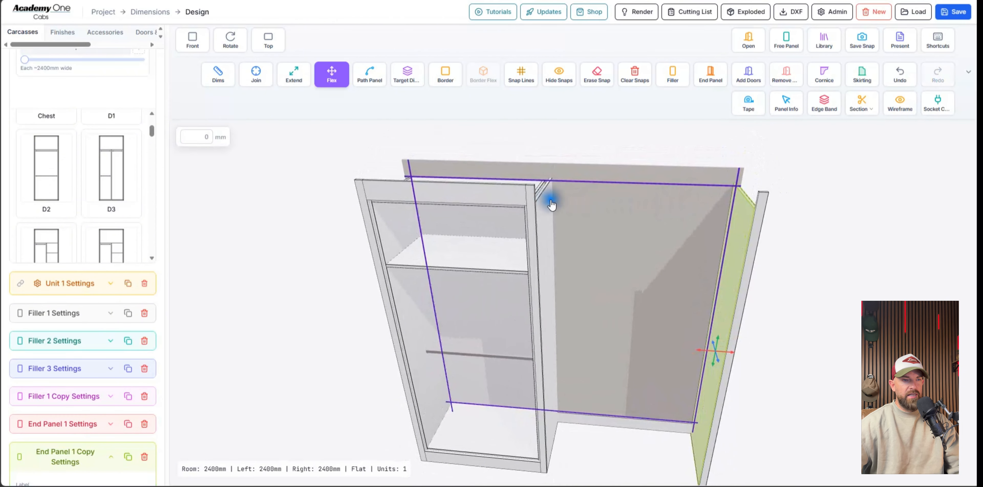
left_click(829, 224)
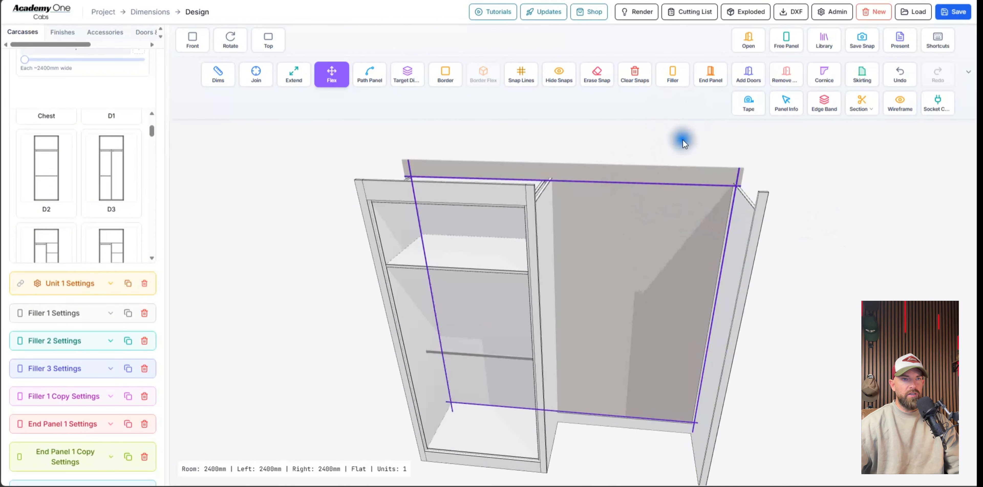
middle_click_drag(666, 143, 670, 163)
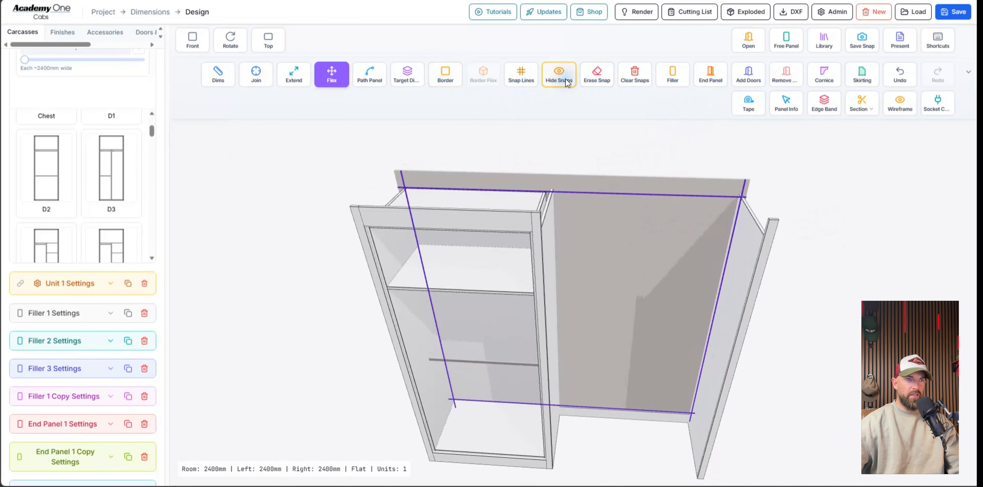
Hide the snap lines and view the two end panels from above.
left_click(559, 75)
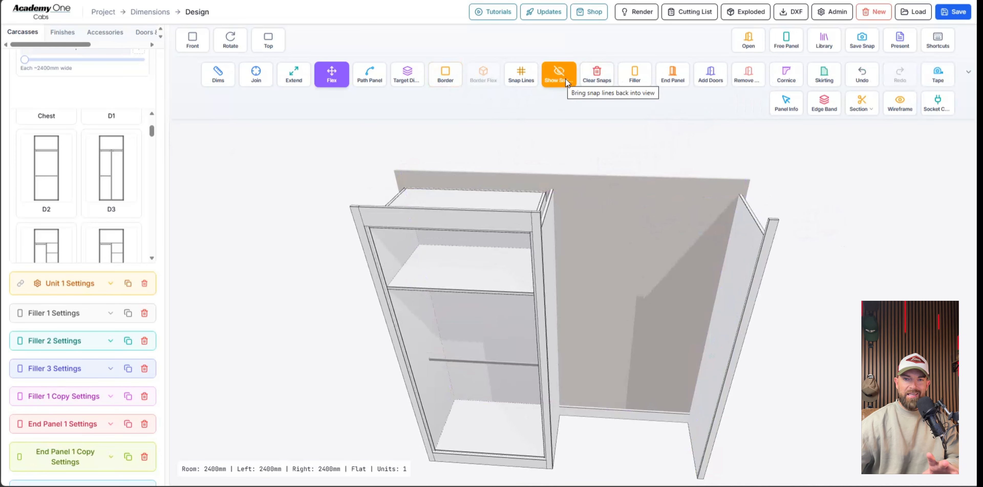
left_click(565, 79)
left_click(565, 79)
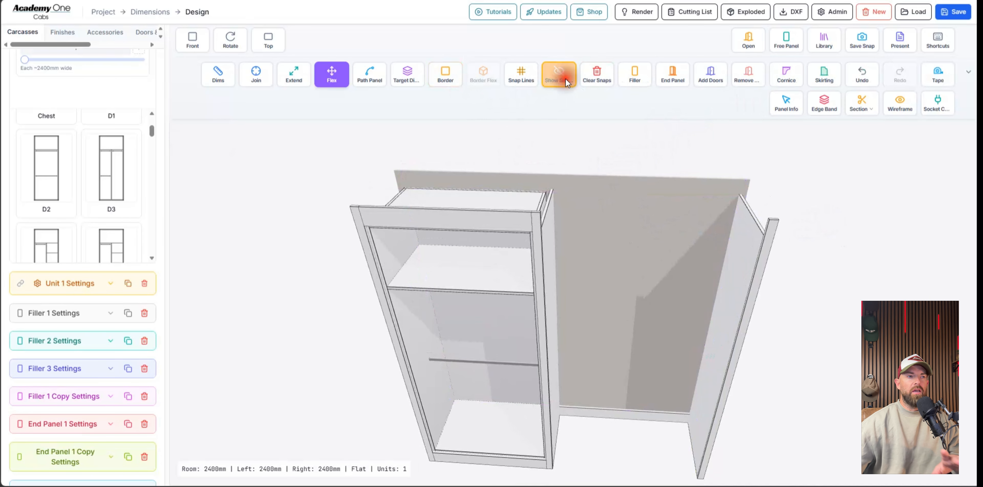
middle_click_drag(564, 213, 597, 226)
middle_click_drag(620, 167, 621, 266)
middle_click_drag(593, 193, 587, 262)
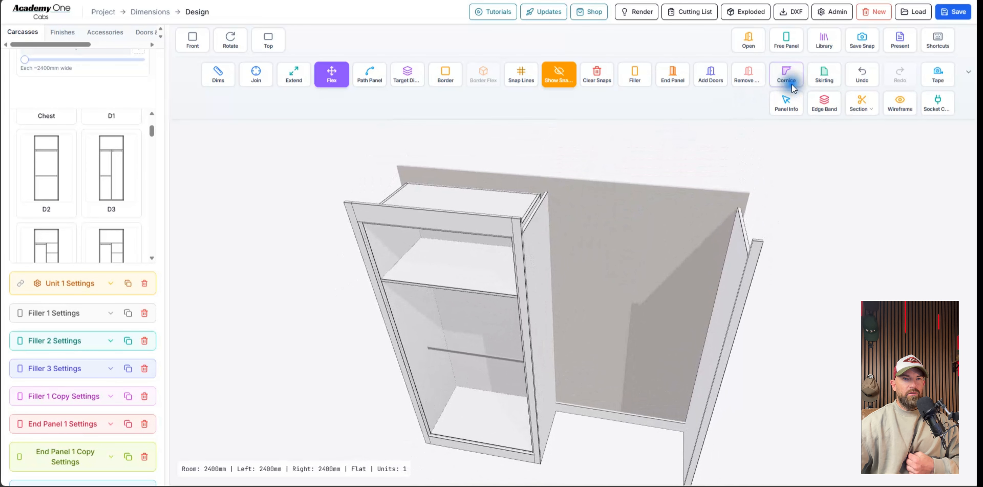
Add a free panel and lay it flat.
left_click(788, 52)
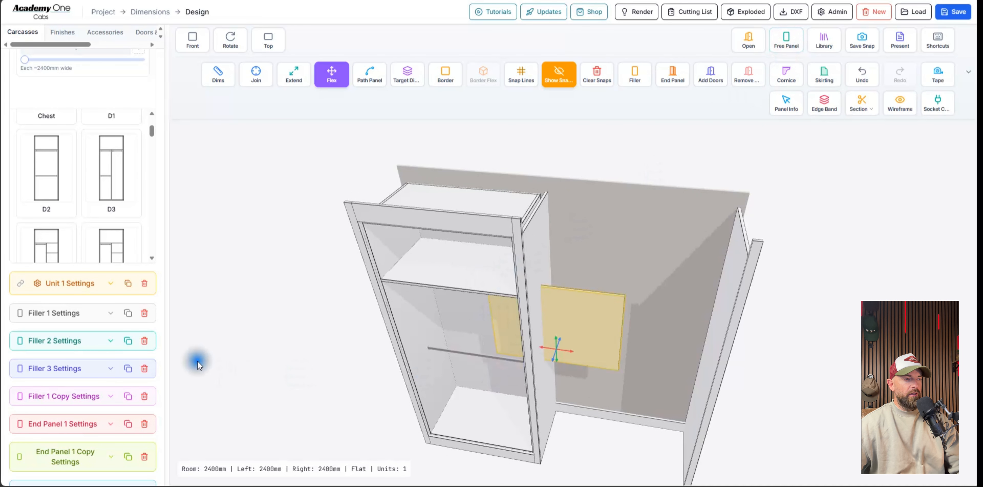
scroll(88, 366, "down", 5)
left_click(138, 387)
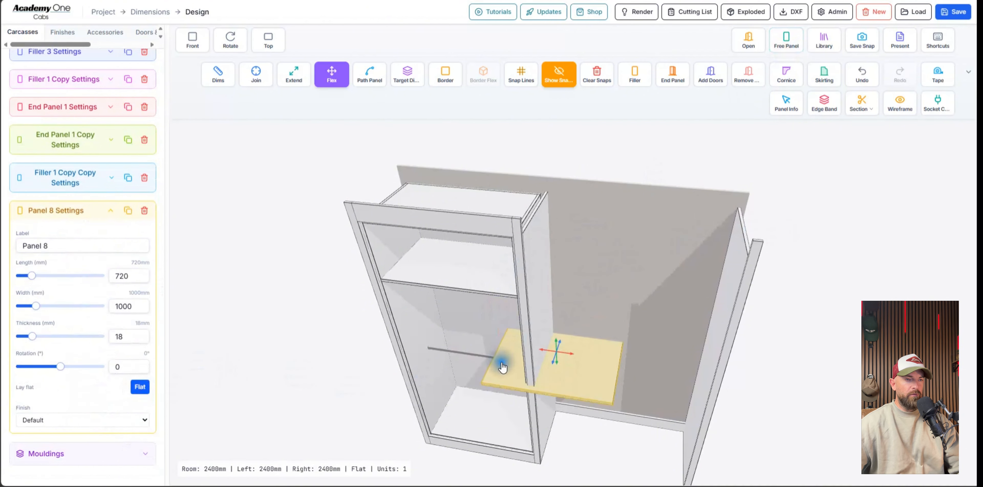
Join the flat panel's front corner to the top front corner of the unit's end panel.
left_click_drag(502, 363, 505, 359)
scroll(504, 367, "up", 5)
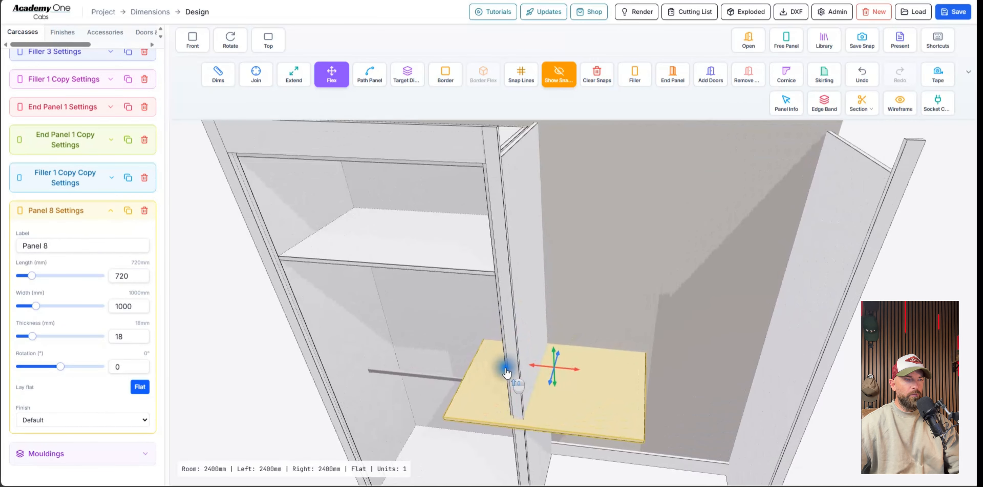
key("j")
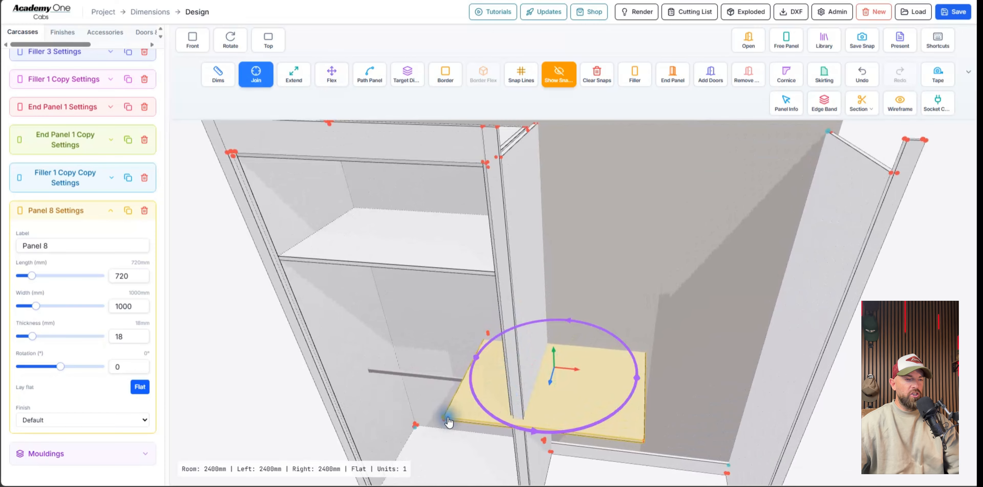
left_click(445, 417)
left_click_drag(534, 226, 500, 243)
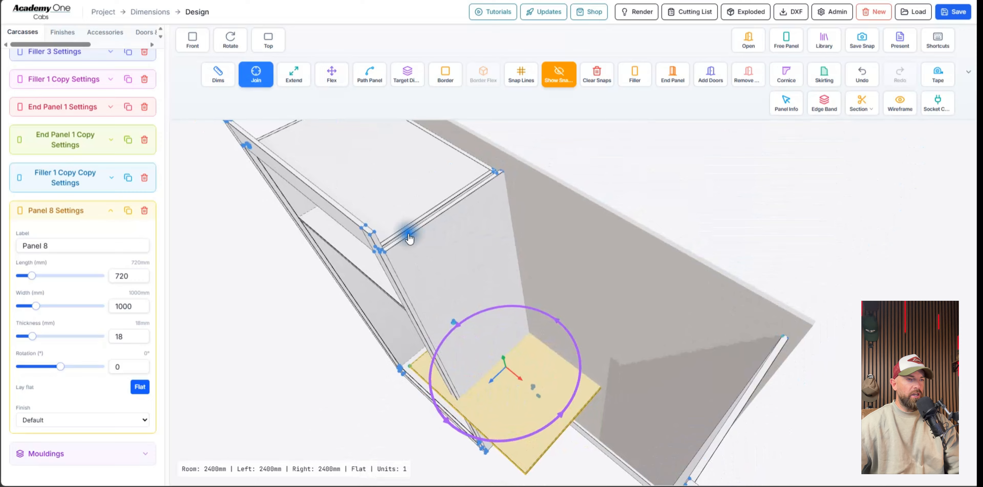
left_click(390, 256)
left_click_drag(390, 256, 421, 250)
left_click(668, 193)
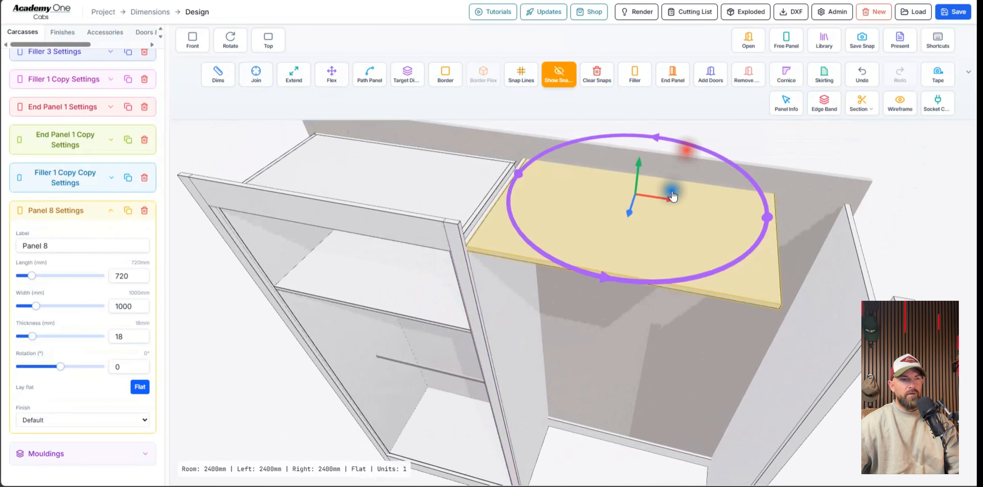
Flex the flat panel across the opening to the far end panel to form a top.
scroll(644, 226, "down", 5)
left_click_drag(687, 152, 540, 249)
scroll(592, 238, "down", 3)
key("f")
left_click(675, 227)
middle_click_drag(504, 317, 555, 259)
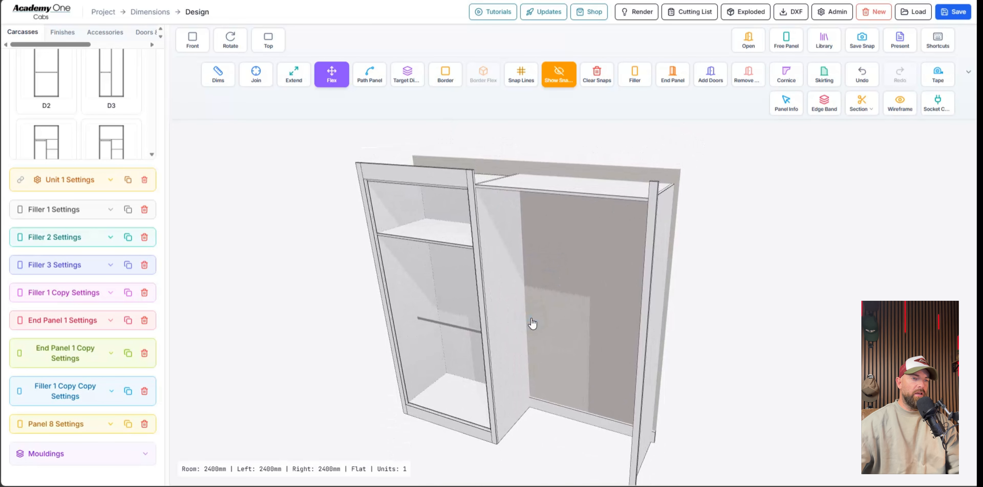
left_click(507, 348)
left_click(495, 358)
left_click(504, 354)
left_click(512, 348)
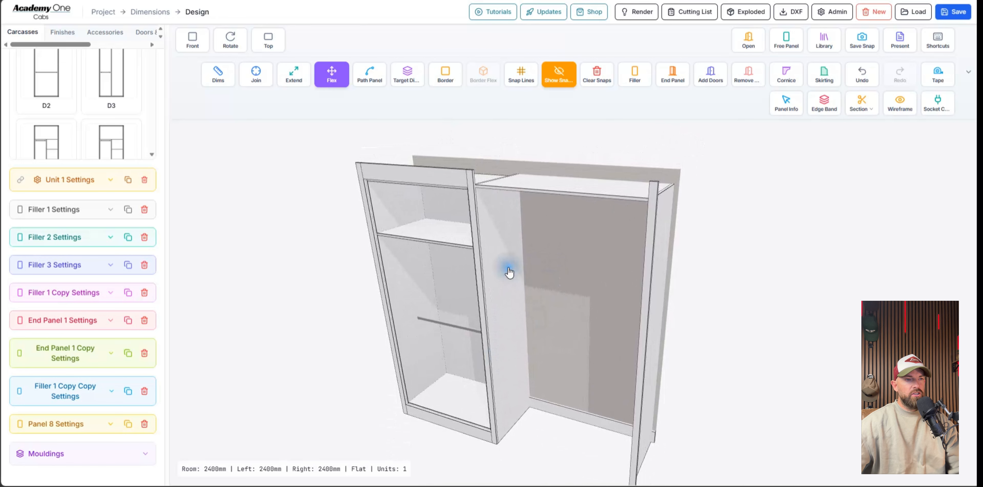
left_click_drag(506, 190, 627, 237)
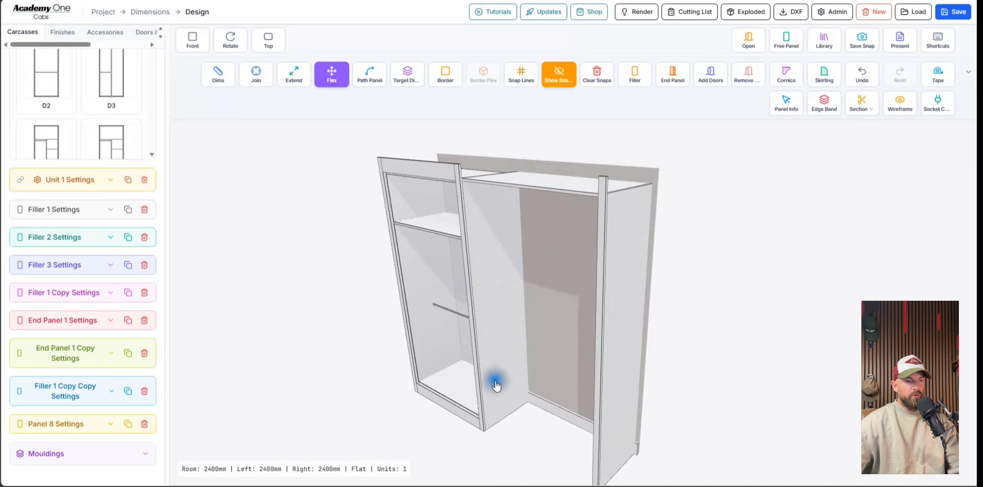
Flex the end panel beside the D2 unit upward to a height of 2400 mm.
left_click_drag(499, 352, 560, 361)
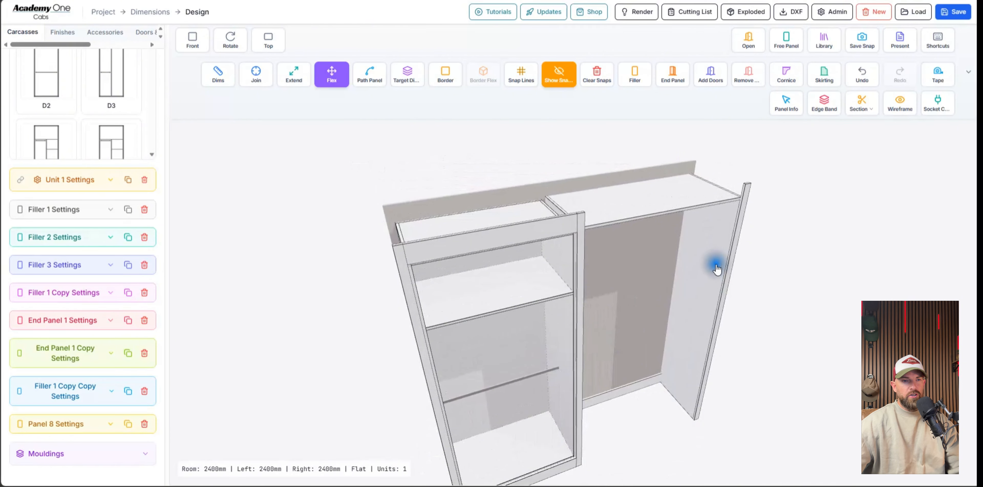
left_click_drag(708, 275, 562, 248)
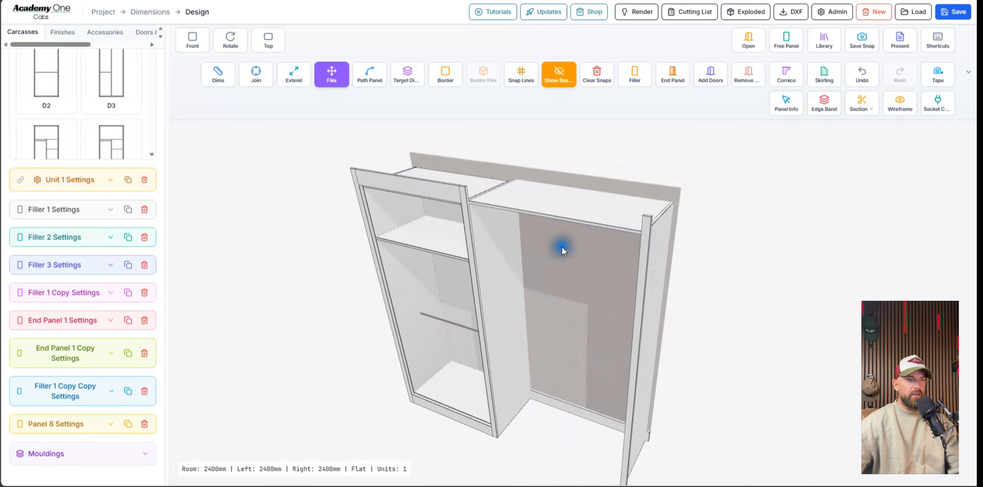
left_click(508, 223)
left_click(508, 315)
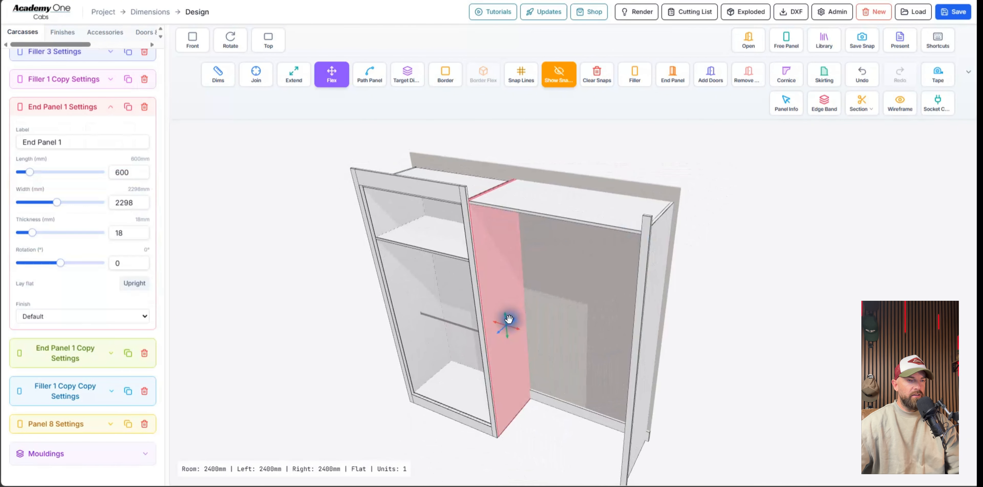
left_click_drag(511, 318, 509, 312)
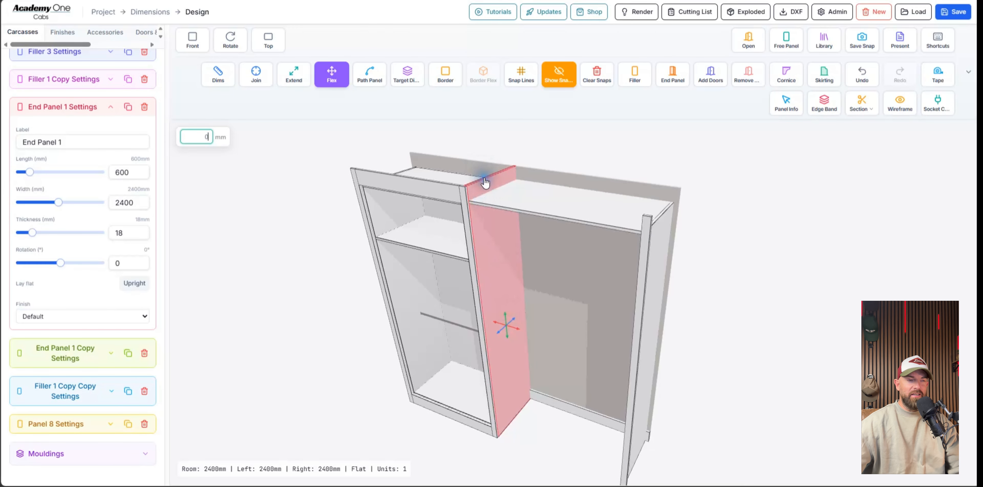
mouse_move(502, 207)
middle_mouse_down()
mouse_move(517, 197)
mouse_move(515, 207)
middle_mouse_up()
scroll(530, 204, "up", 2)
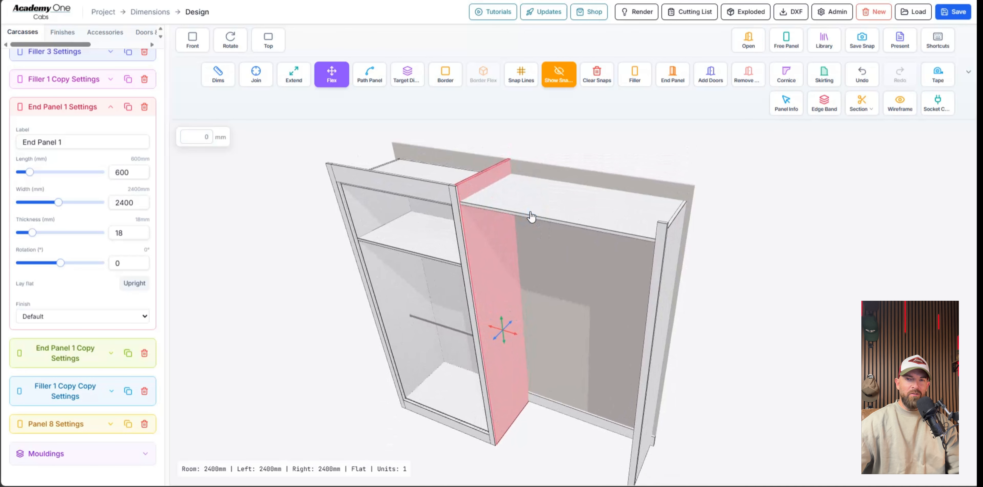
middle_click_drag(531, 217, 565, 253)
Replace the flat top panel over the open bay with a Plain box carcass from the carcass selector.
left_click(570, 233)
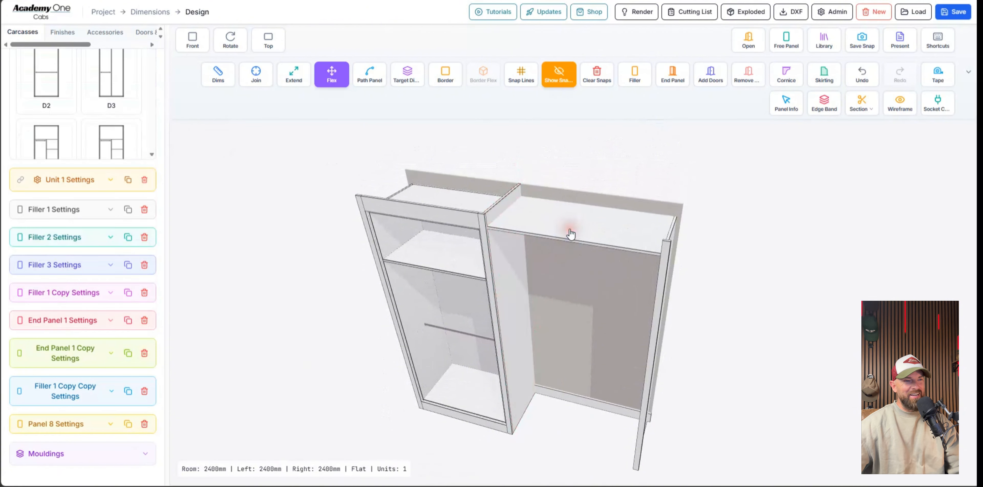
left_click(144, 211)
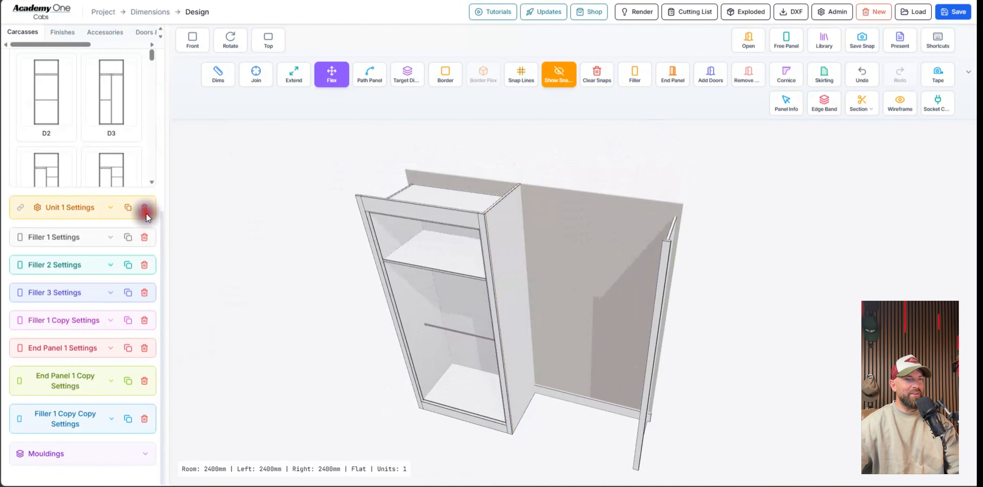
scroll(95, 153, "down", 3)
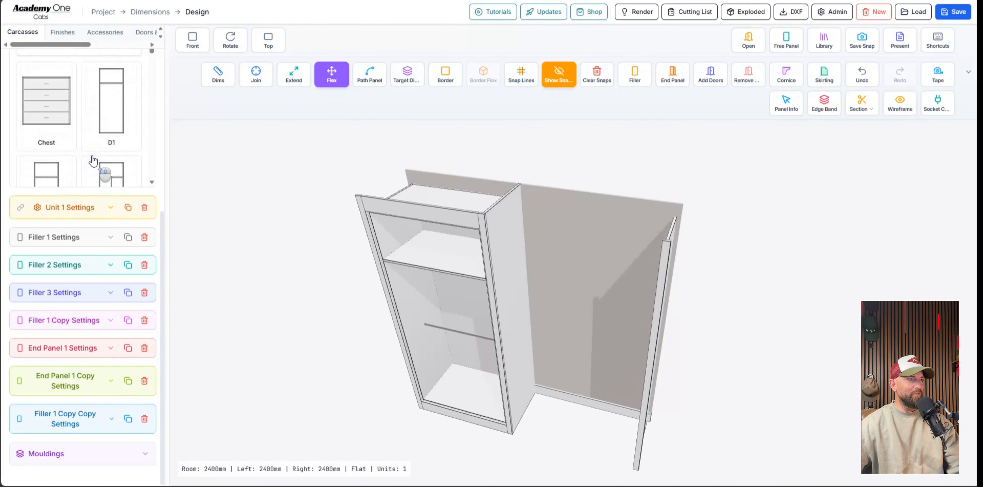
scroll(113, 277, "up", 5)
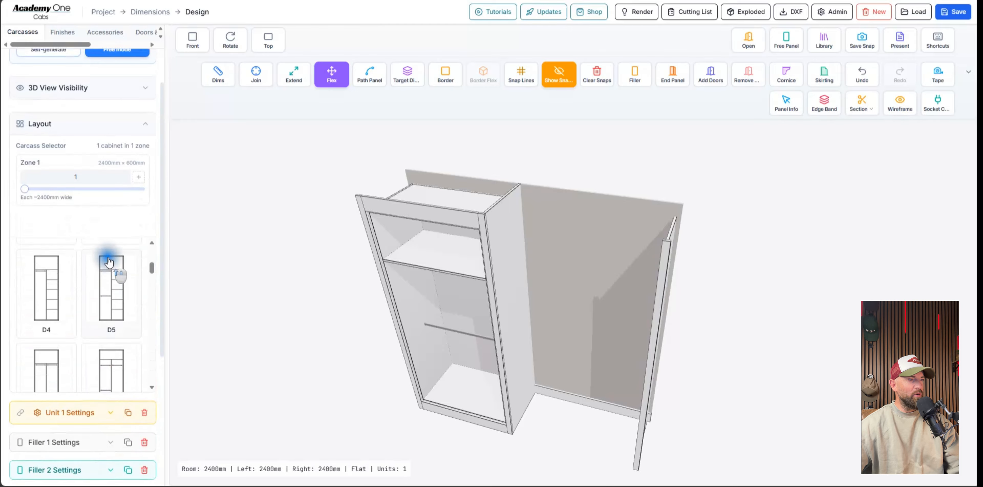
scroll(102, 289, "down", 5)
scroll(103, 289, "down", 10)
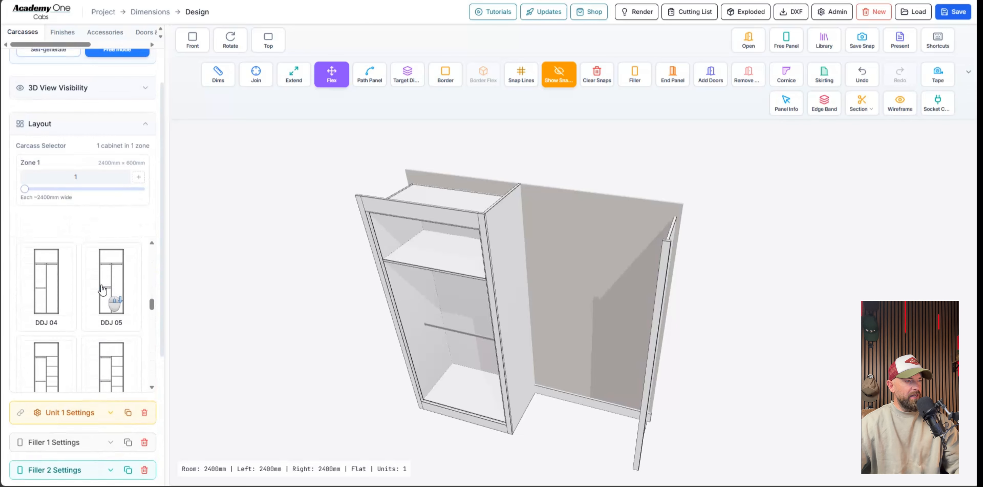
scroll(103, 289, "down", 10)
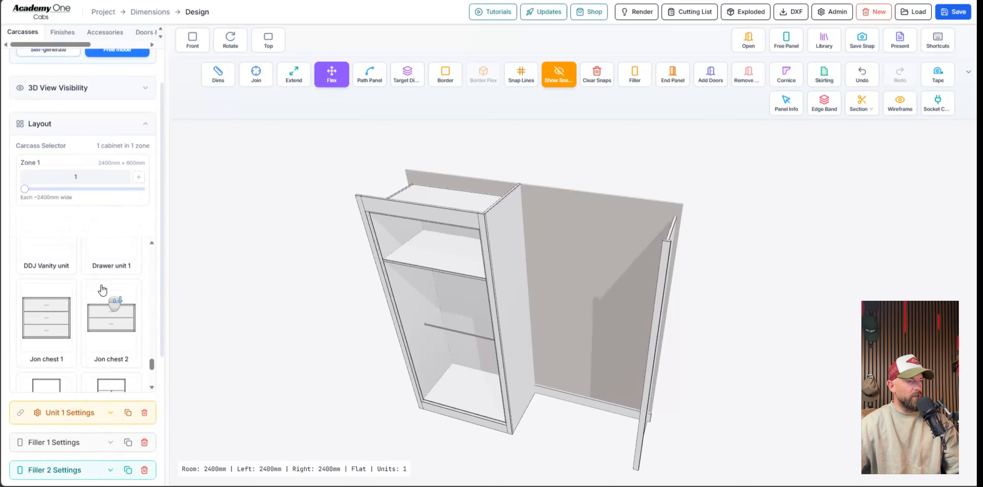
left_click(50, 280)
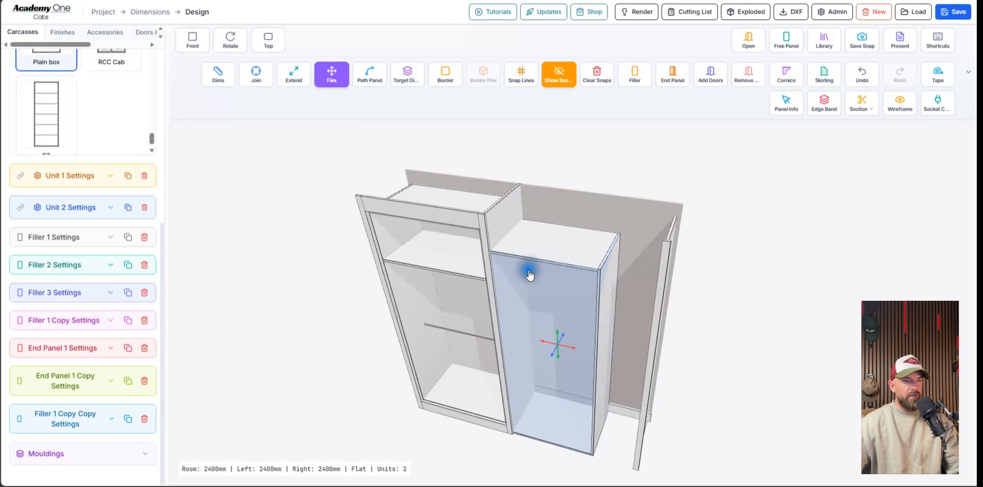
Flex the plain box's bottom up to a height of 453 mm and shift it slightly sideways towards the far end panel.
left_click_drag(560, 356, 542, 188)
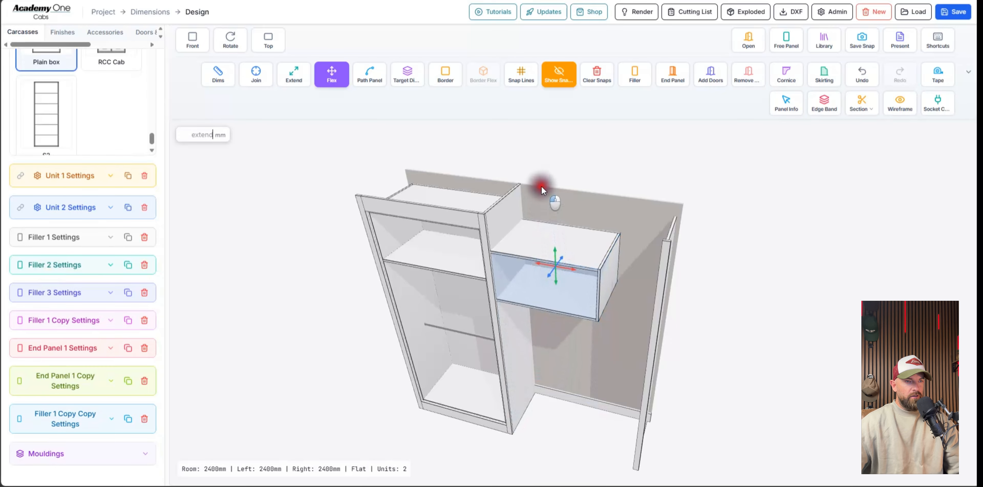
left_click(548, 260)
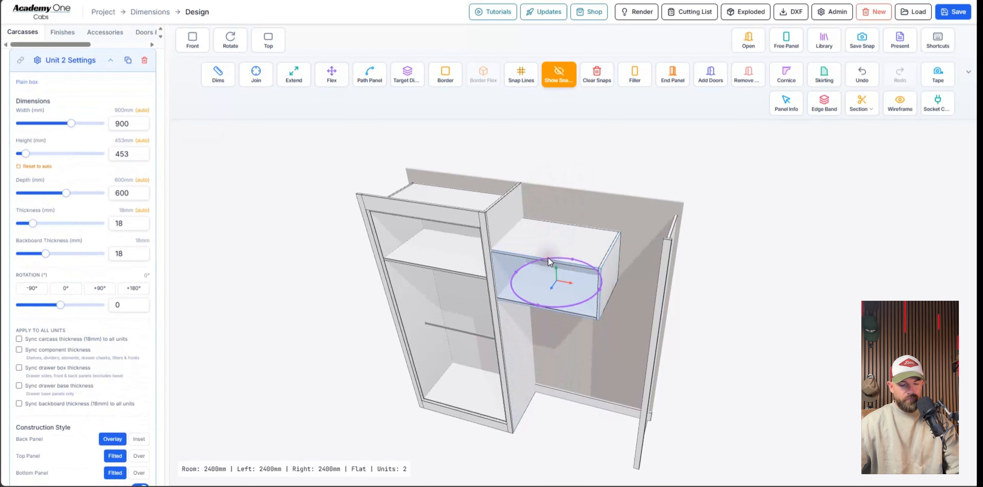
left_click_drag(565, 284, 574, 282)
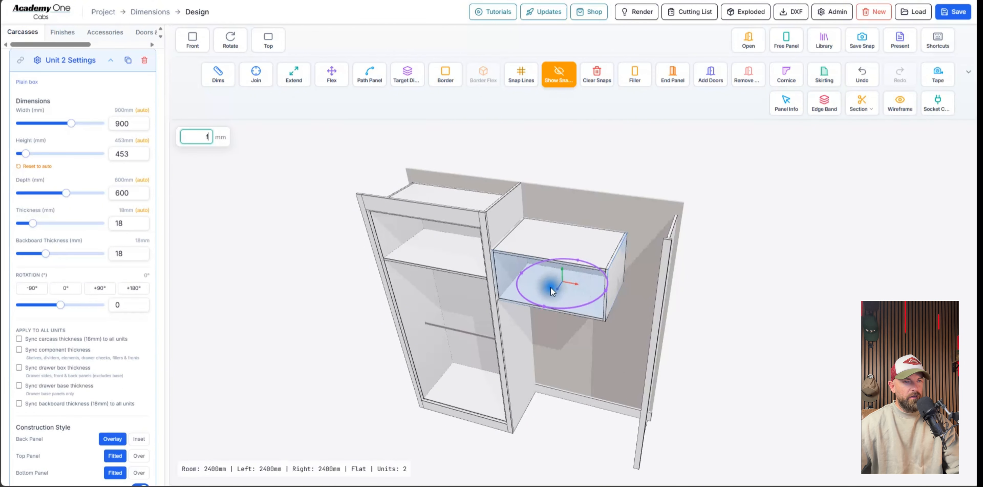
key("f")
key("ctrl+z")
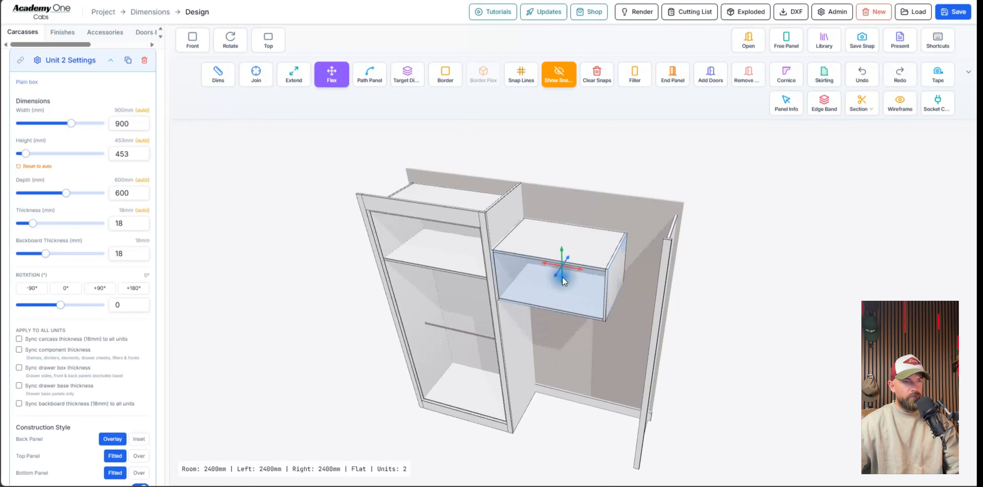
Flex the plain box across the opening to a width of 1250 mm and reduce its depth to 318 mm.
left_click_drag(562, 277, 643, 256)
left_click(742, 229)
left_click(611, 254)
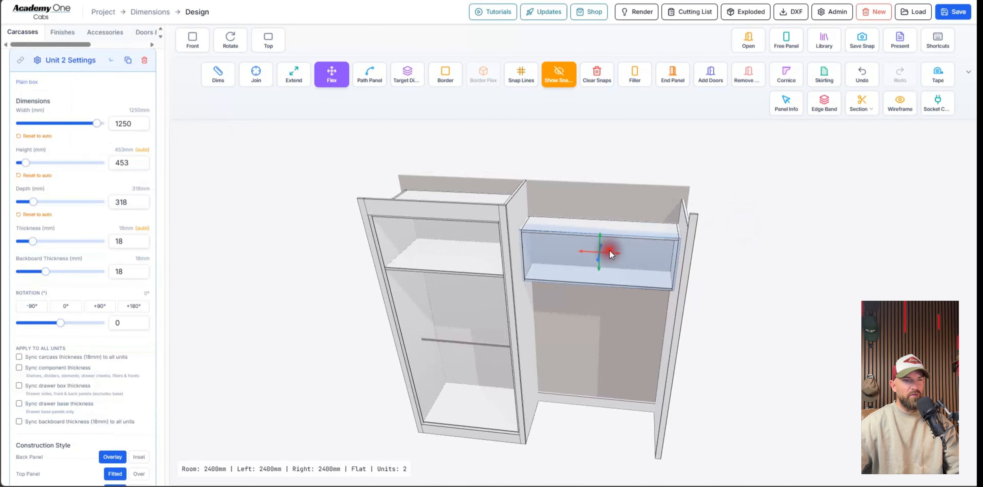
key("Escape")
Raise the plain box until its top is level with the top of the far end panel.
left_click(611, 253)
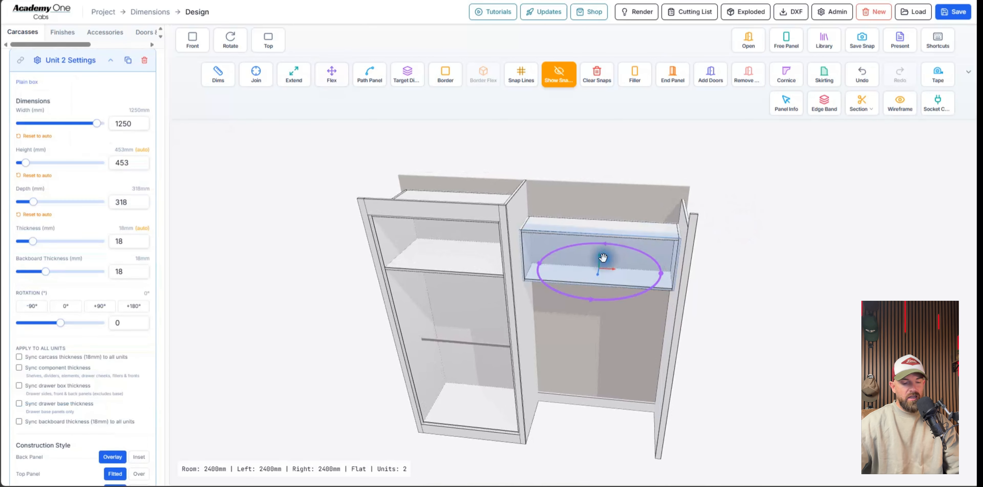
left_click_drag(607, 262, 592, 232)
middle_click_drag(593, 232, 649, 236)
scroll(713, 187, "up", 6)
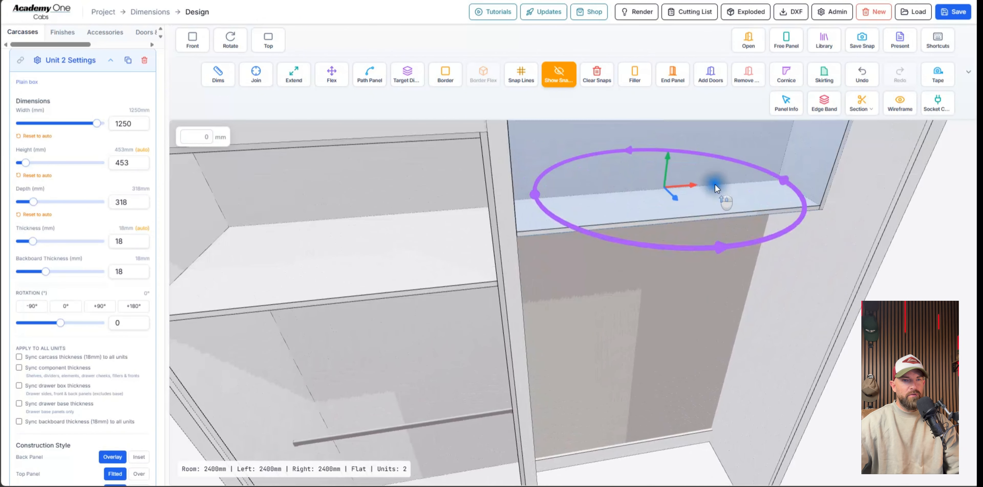
middle_click_drag(715, 185, 653, 247, "shift")
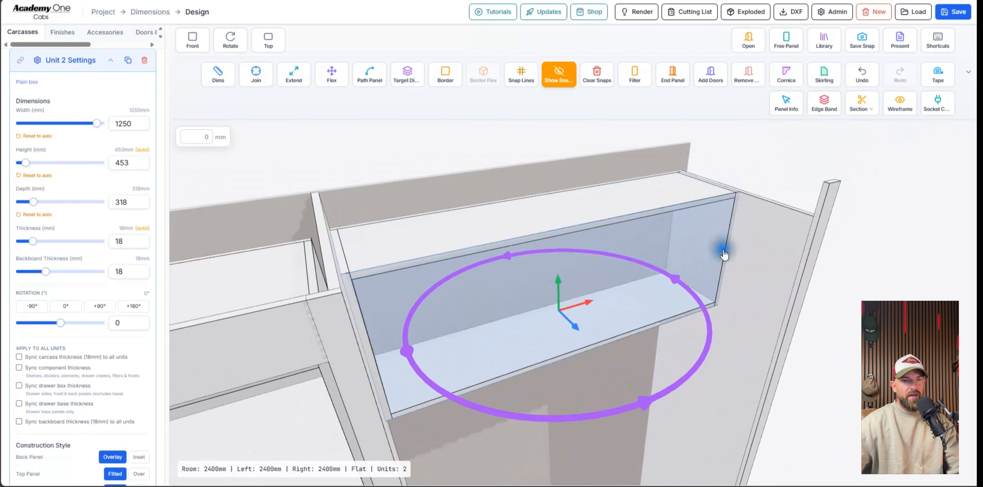
scroll(725, 246, "down", 3)
Move the far vertical filler back to the plain box's front and flex the far end panel to a depth of 318 mm.
left_click(714, 272)
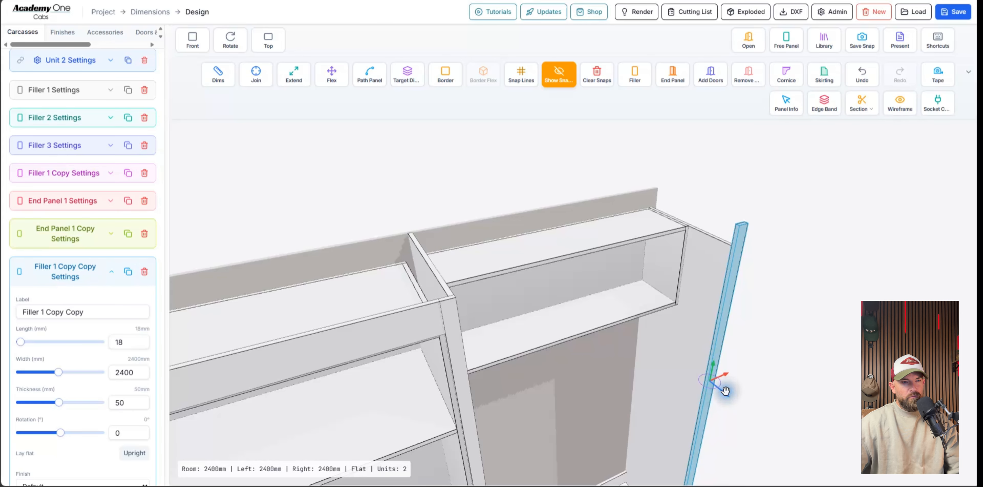
left_click_drag(725, 390, 687, 369)
left_click(694, 364)
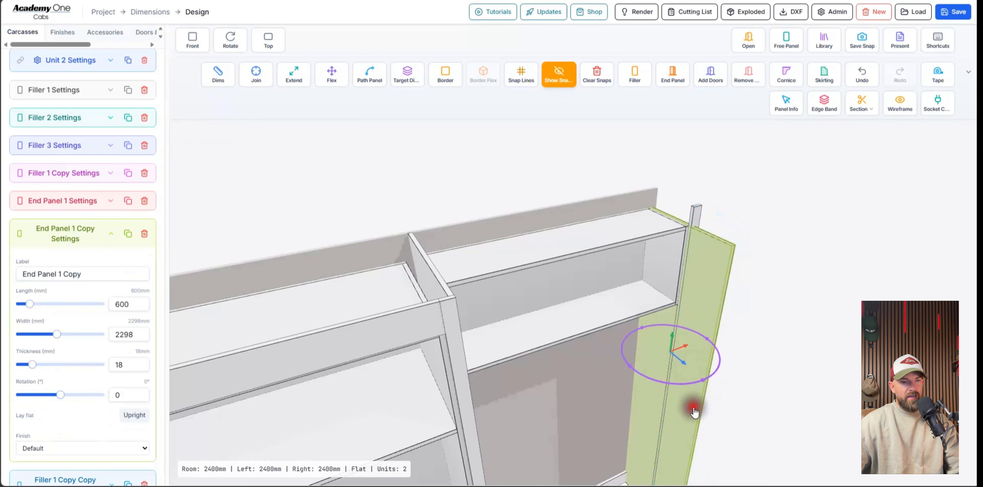
key("f")
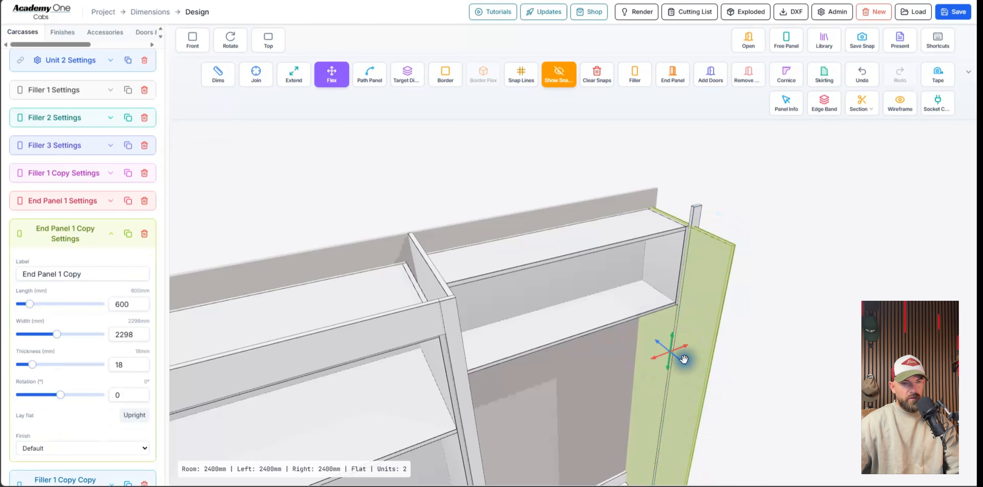
left_click_drag(682, 357, 649, 343)
left_click_drag(724, 341, 629, 276)
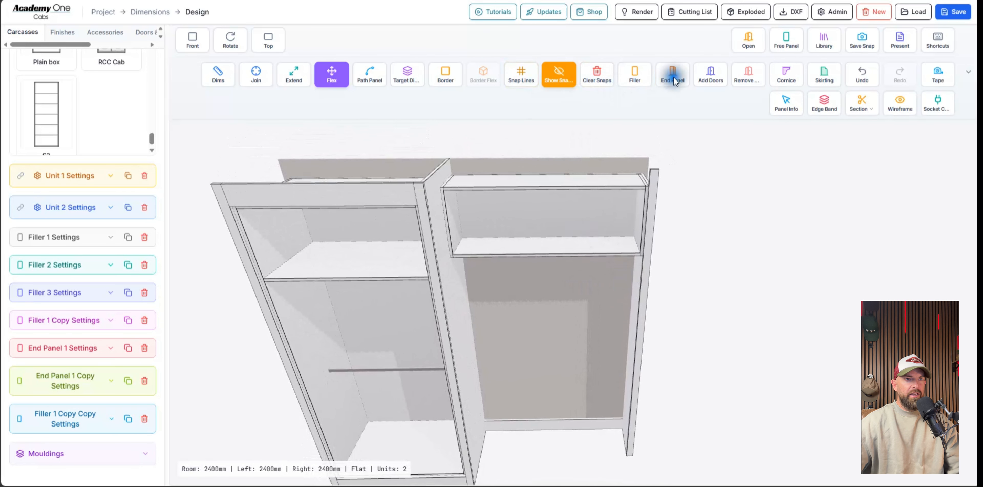
Add a filler along the plain box's top front edge and flex it upward to 102 mm.
left_click(635, 75)
left_click(592, 185)
left_click_drag(591, 184, 580, 181)
scroll(580, 181, "down", 2)
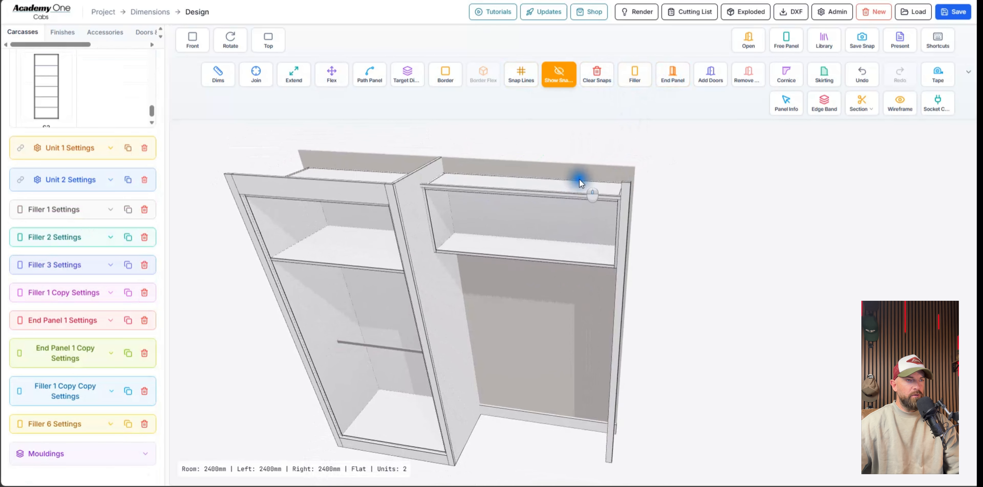
scroll(498, 204, "up", 2)
key("f")
left_click(496, 187)
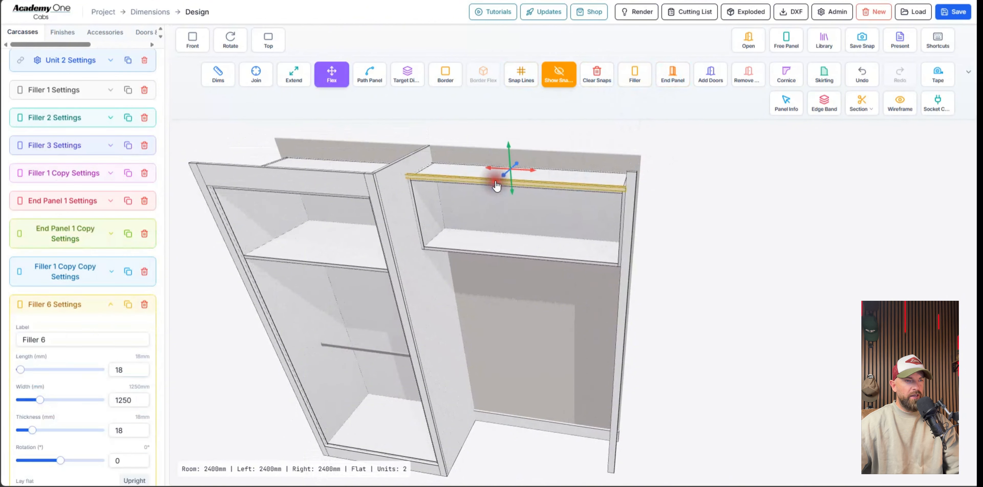
left_click(510, 144)
middle_click_drag(606, 195, 611, 184)
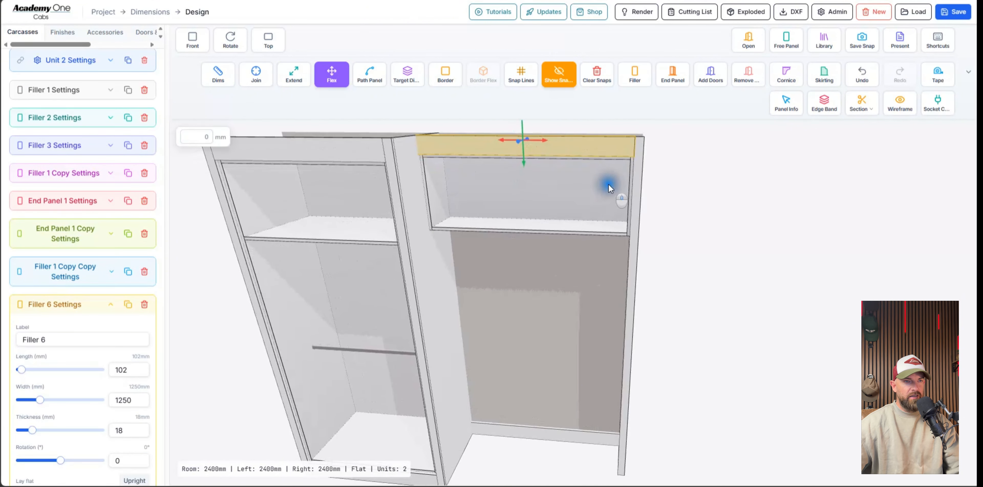
left_click(712, 179)
Flex the far end panel forward past the plain box to a depth of about 472 mm.
scroll(632, 207, "down", 3)
middle_click_drag(636, 230, 643, 334)
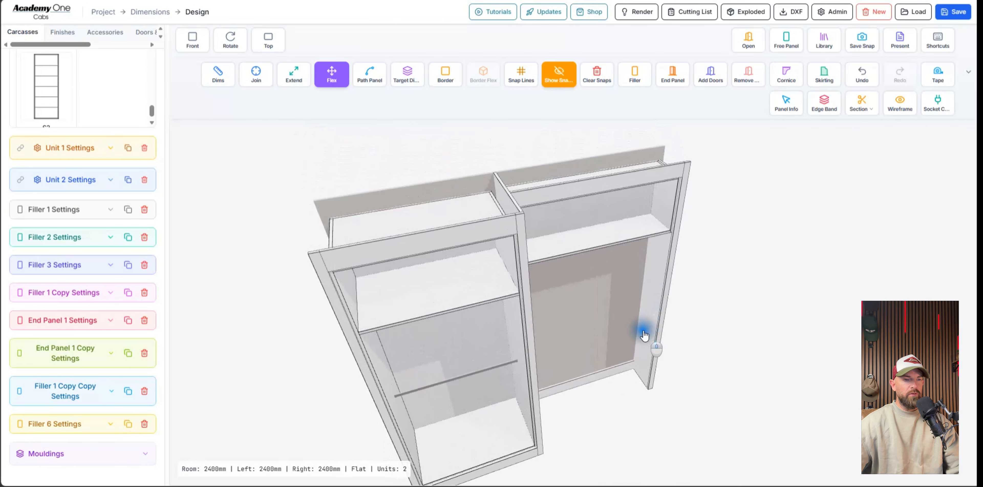
left_click(655, 321)
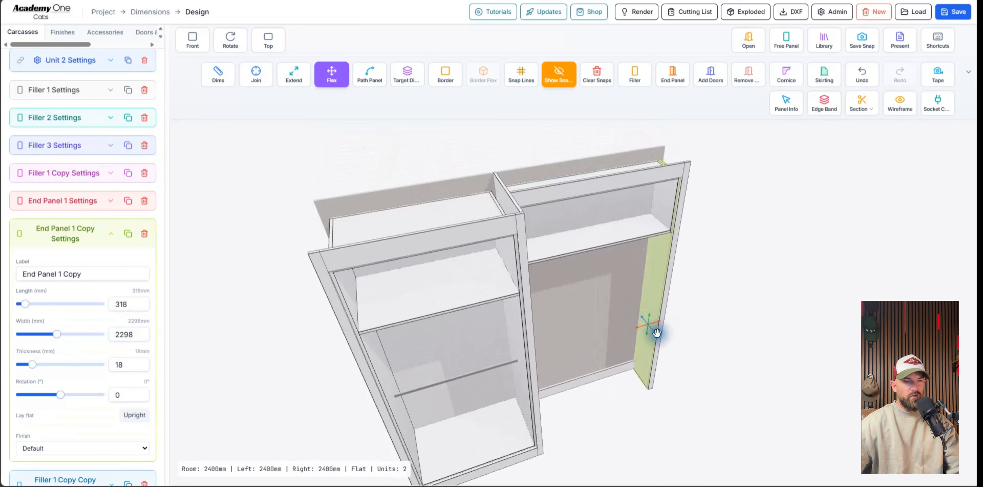
left_click_drag(657, 332, 669, 349)
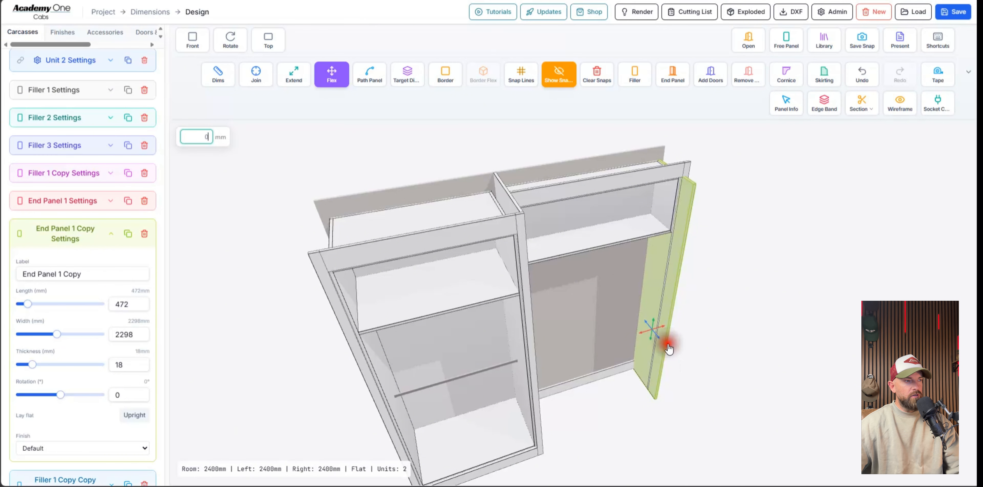
double_click(128, 304)
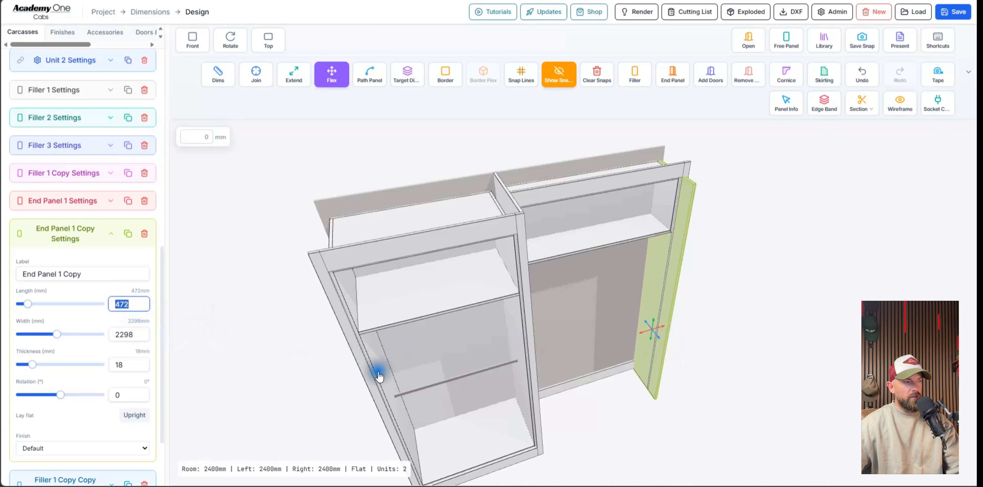
left_click(634, 432)
left_click(689, 195)
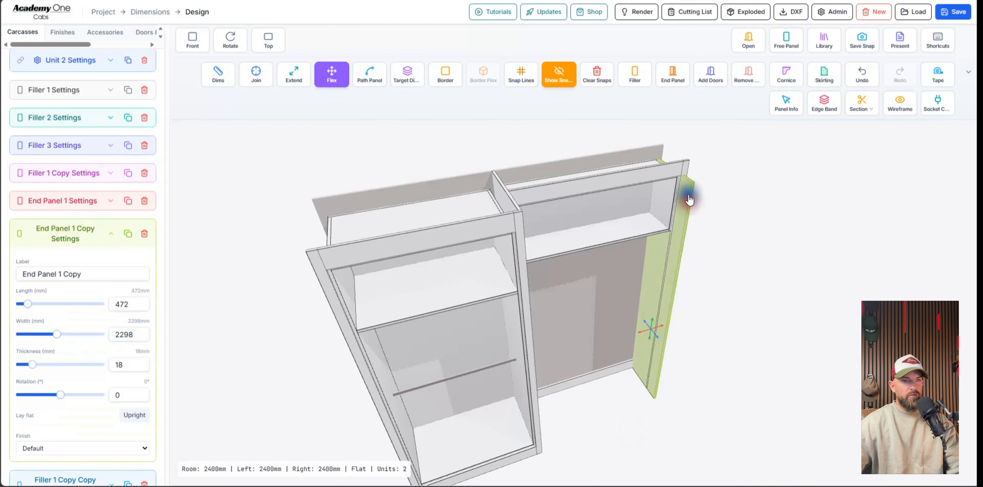
Move the far vertical filler forward to the front edge of the extended far end panel.
scroll(683, 157, "up", 5)
right_click_drag(683, 157, 645, 220)
key("Escape")
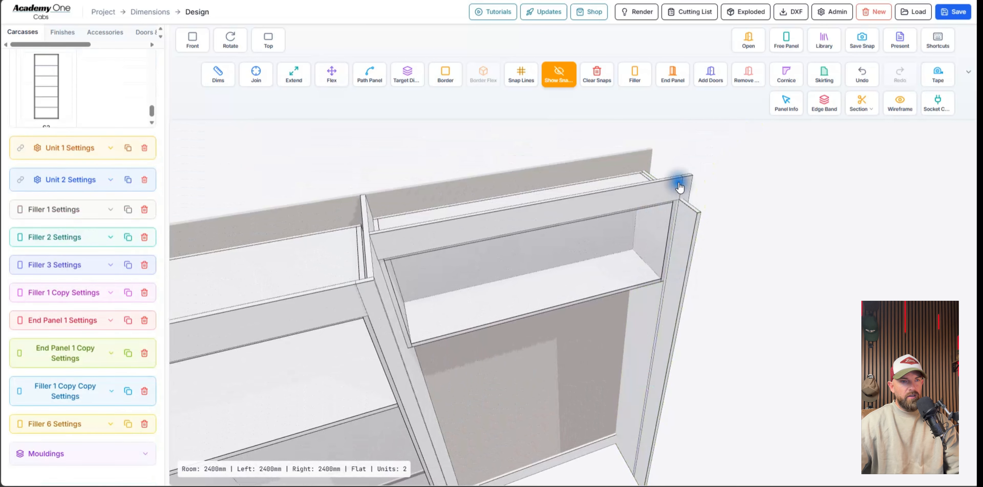
left_click(688, 187)
left_click_drag(654, 355, 492, 389)
left_click(495, 363)
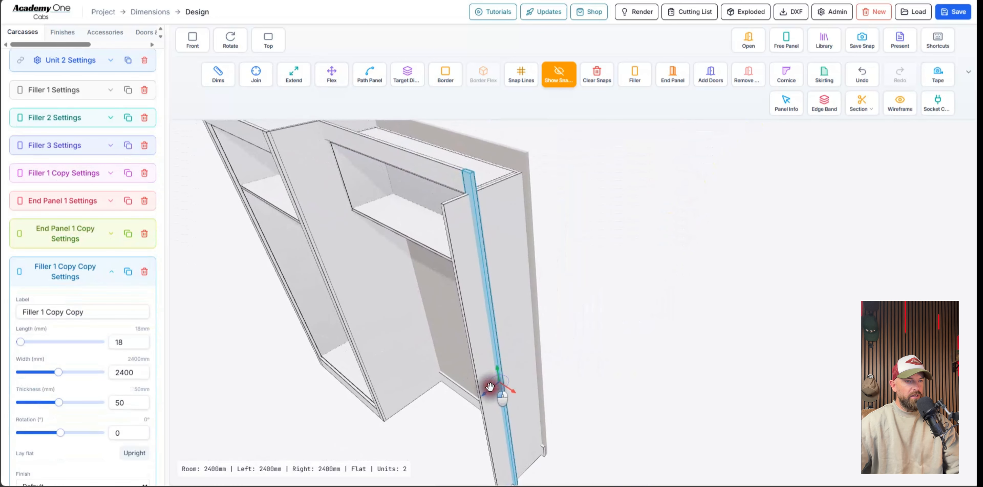
left_click(491, 394)
left_click(502, 365)
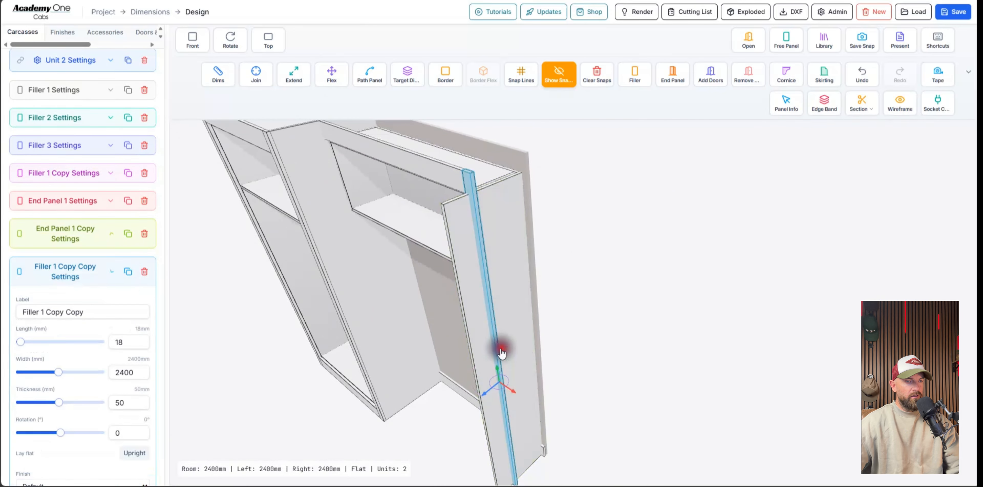
left_click_drag(490, 393, 469, 409)
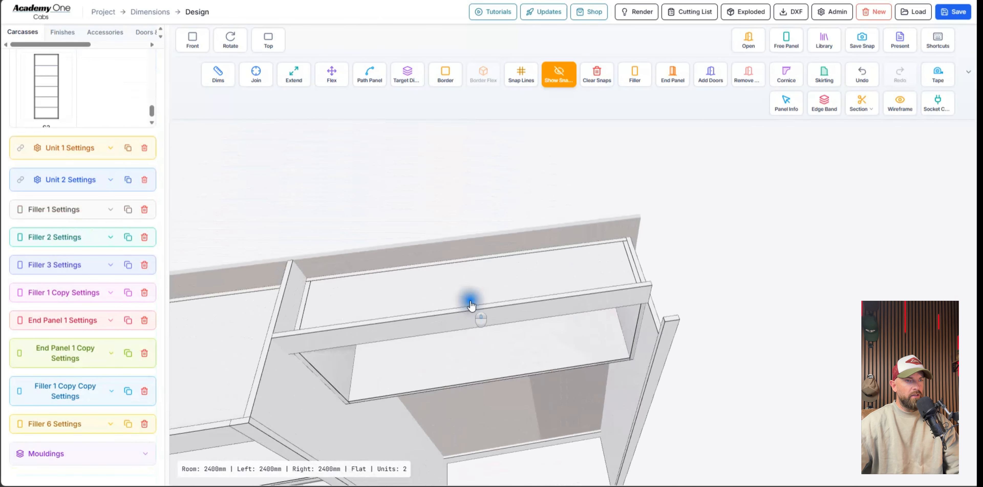
Move the plain box's top filler forward to the far end panel's front and flex the box's depth forward to meet it.
left_click_drag(470, 305, 655, 370)
left_click(578, 312)
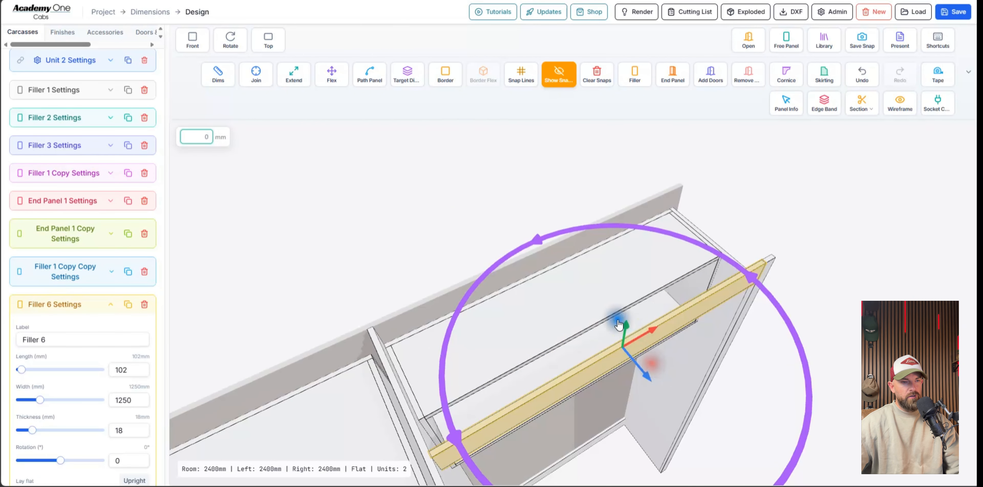
left_click(611, 313)
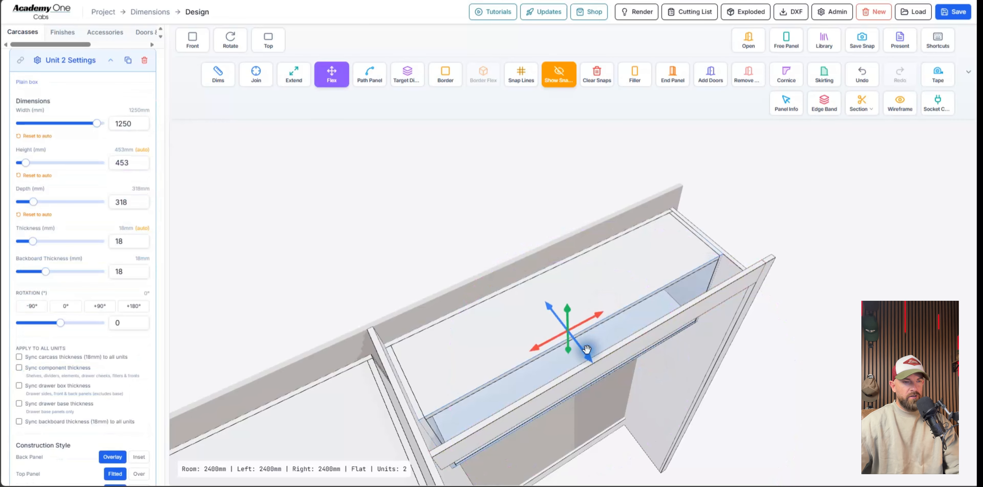
left_click_drag(587, 349, 616, 376)
key("Escape")
left_click_drag(707, 244, 706, 211)
scroll(630, 275, "down", 3)
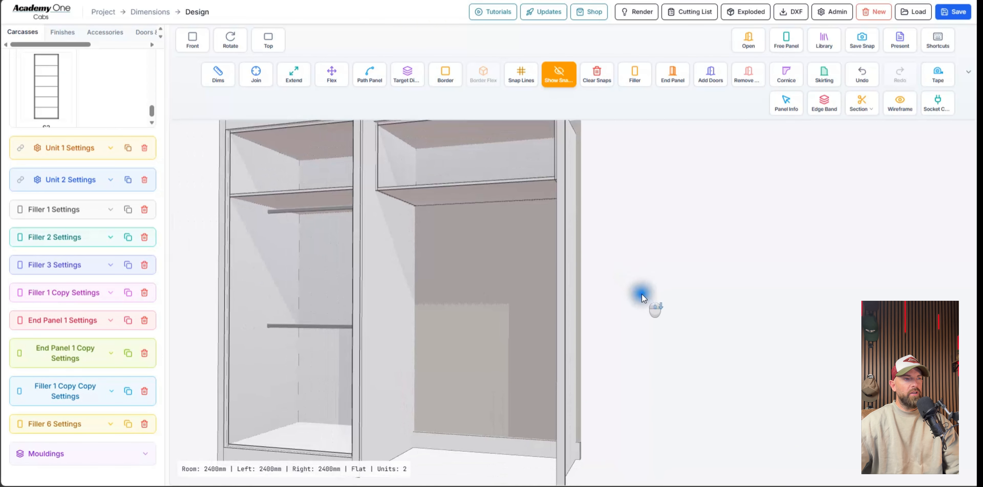
scroll(536, 233, "down", 3)
scroll(546, 233, "down", 2)
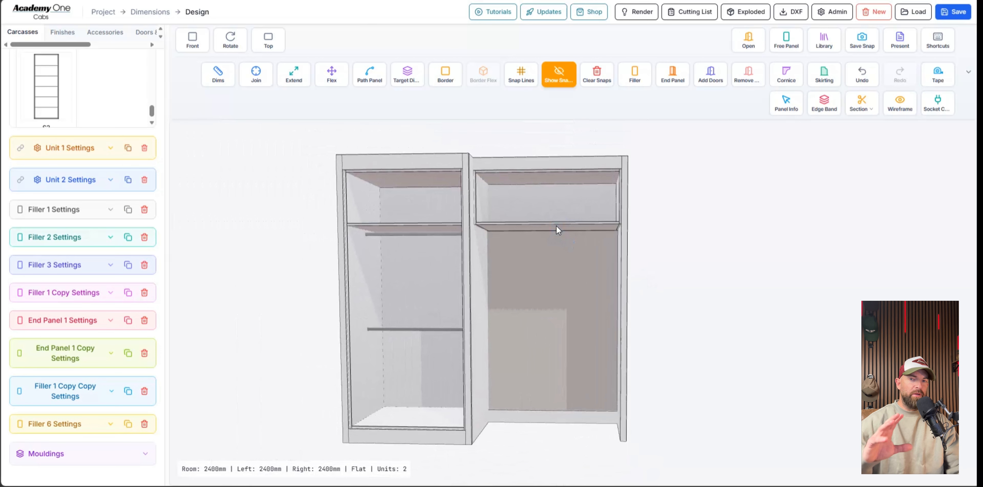
Show the snap lines and place a horizontal guide across the open bay, offset upward from its bottom edge.
left_click_drag(556, 226, 562, 389)
scroll(546, 420, "up", 3)
left_click_drag(545, 425, 549, 407, "shift")
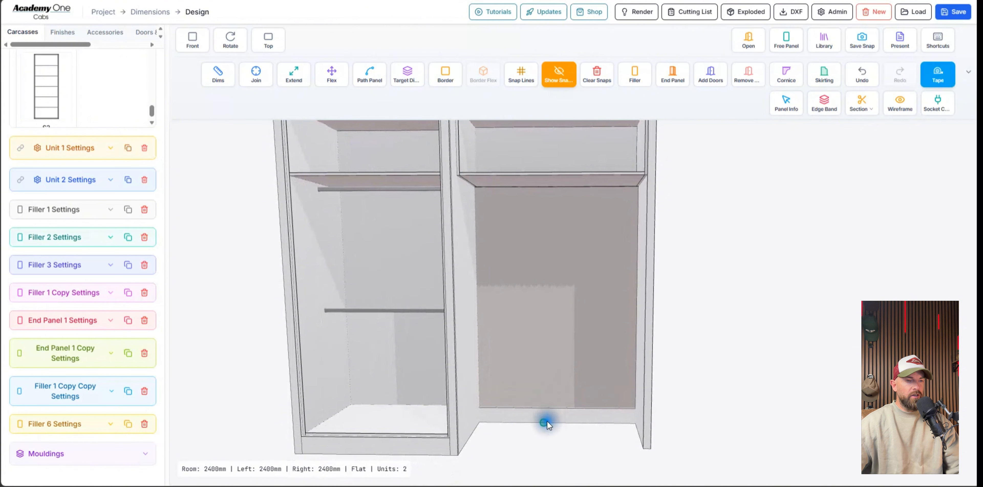
left_click(559, 82)
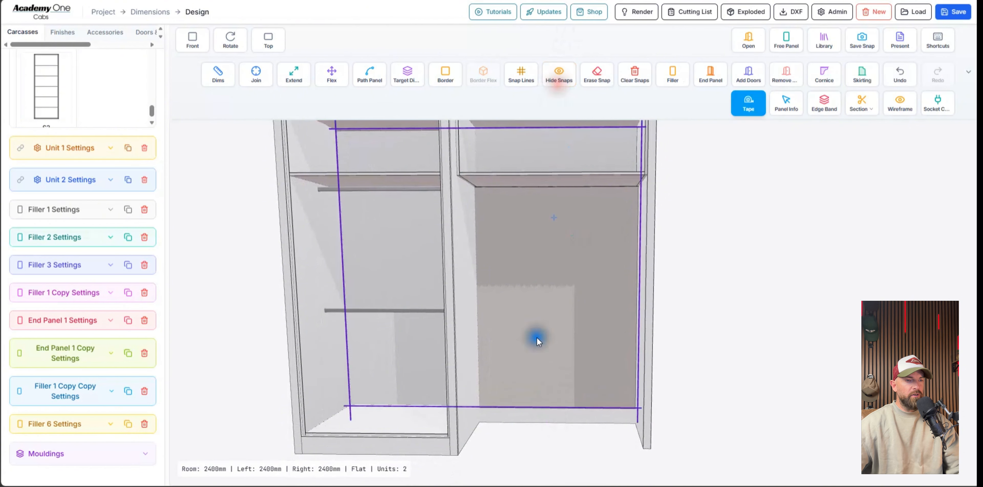
left_click(528, 419)
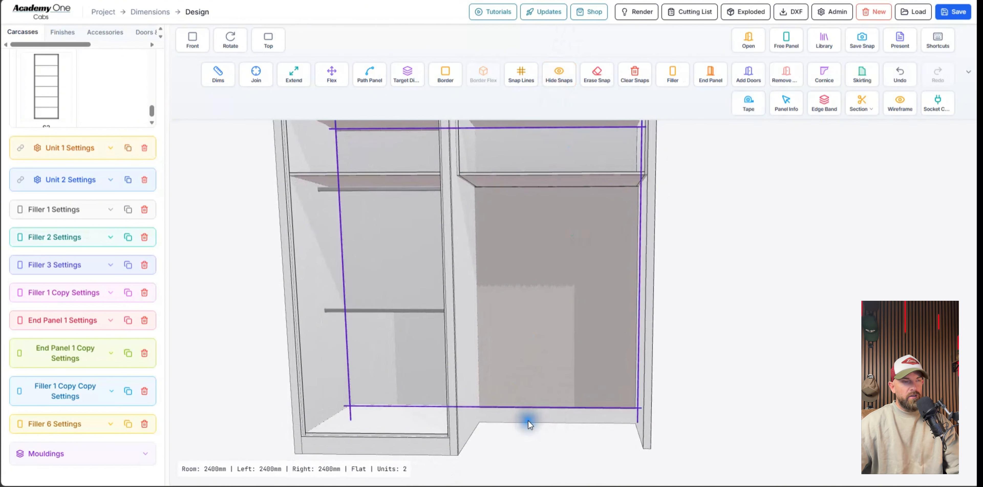
left_click(521, 79)
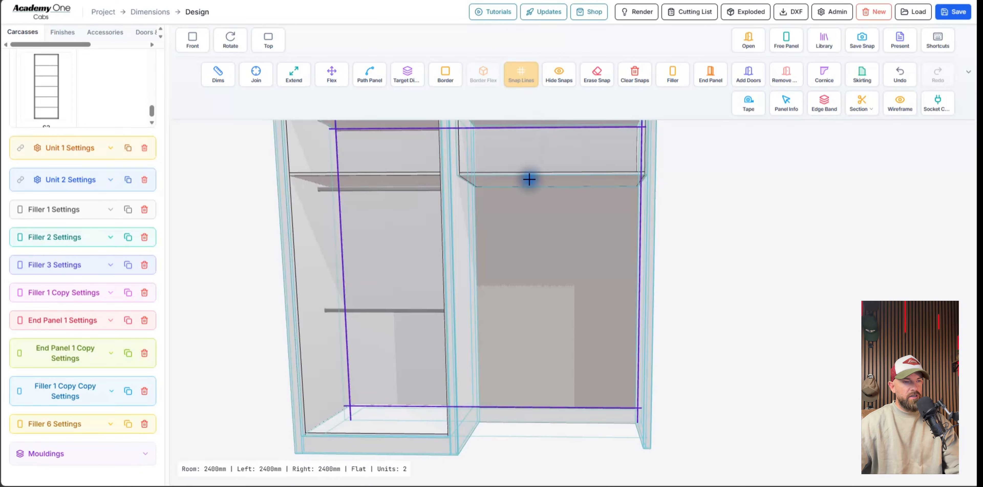
left_click(545, 422)
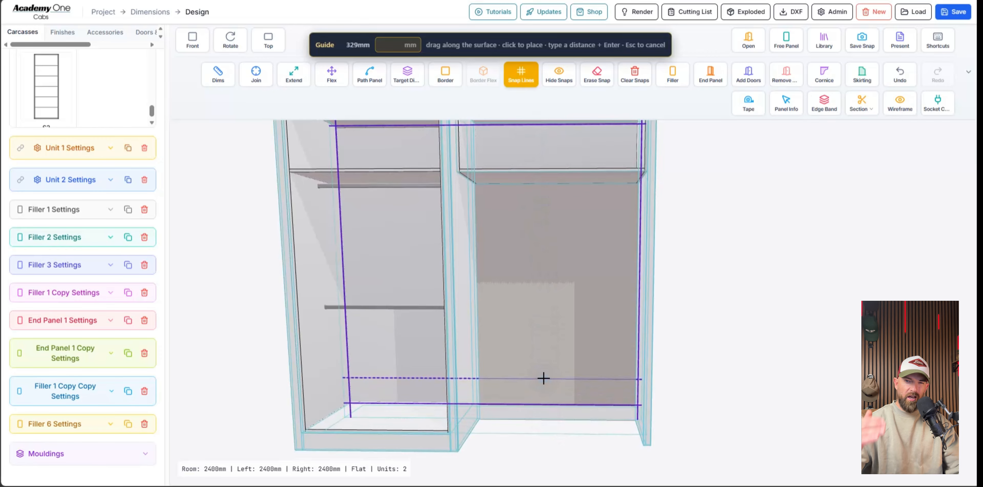
left_click(543, 378)
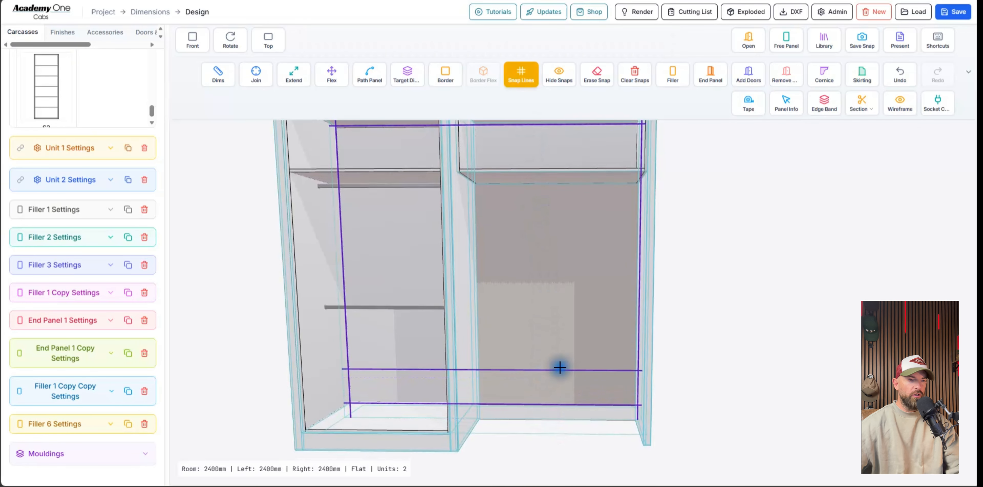
key("Escape")
Add a free panel and change its orientation from upright to flat.
left_click_drag(600, 337, 598, 346)
left_click(779, 48)
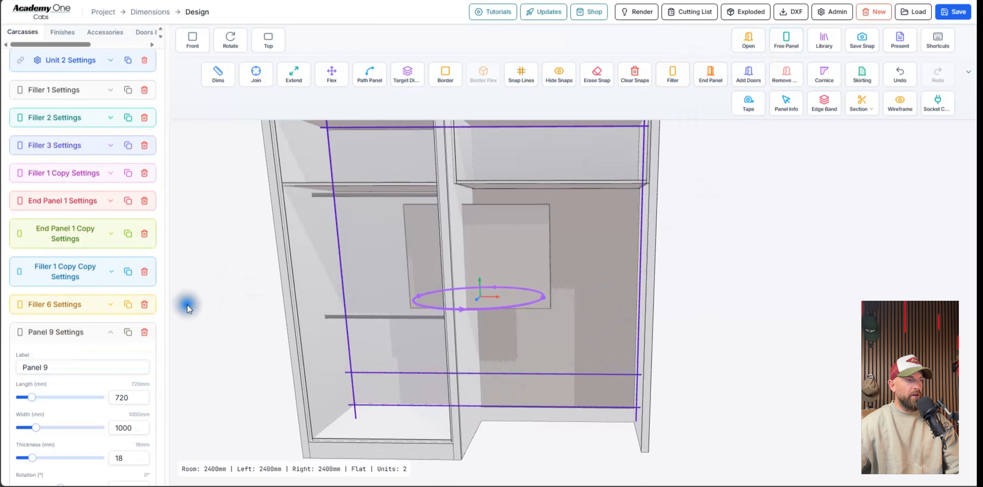
scroll(77, 325, "down", 3)
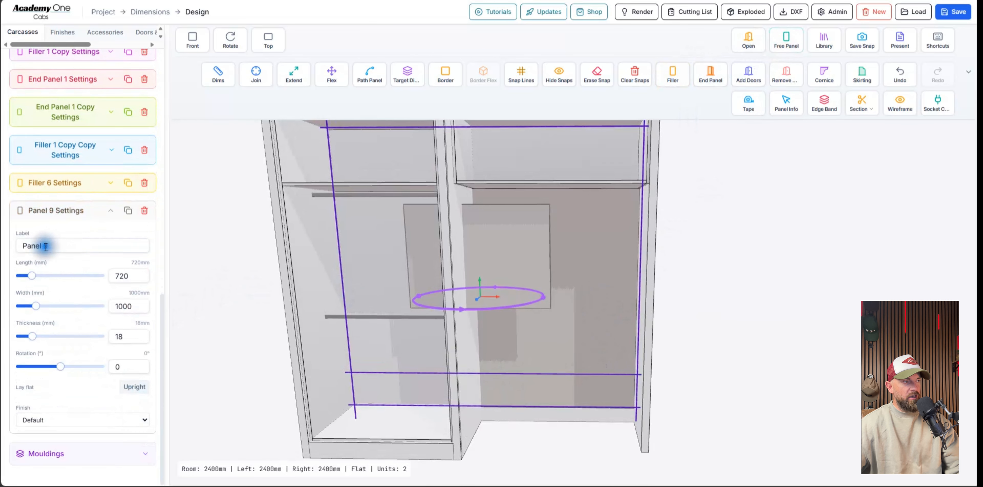
left_click(138, 387)
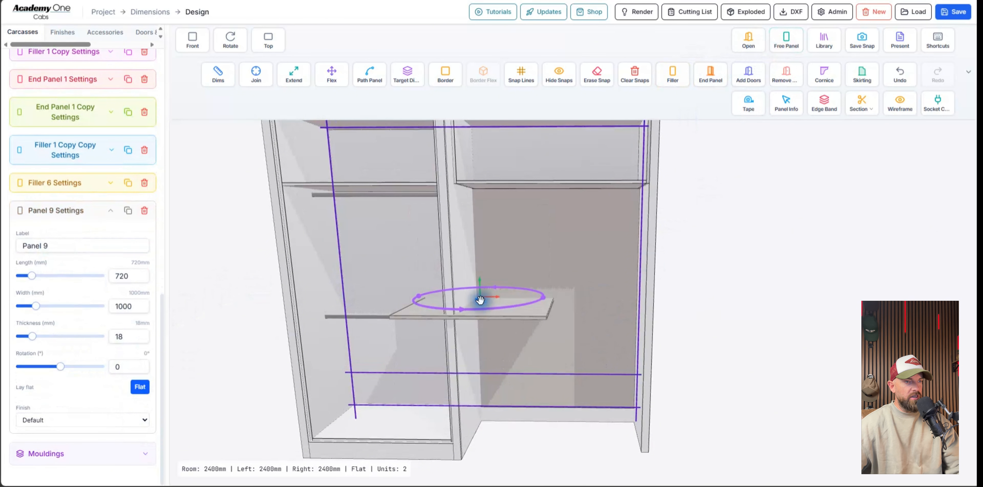
Move the flat panel down and across into the open bay, level with the new horizontal guide.
left_click_drag(480, 300, 484, 371)
scroll(550, 369, "up", 5)
mouse_move(551, 368)
left_mouse_down()
mouse_move(544, 344)
mouse_move(539, 371)
left_mouse_up()
left_click_drag(434, 354, 548, 394)
left_click(434, 361)
left_click(492, 394)
middle_click_drag(549, 379, 544, 388)
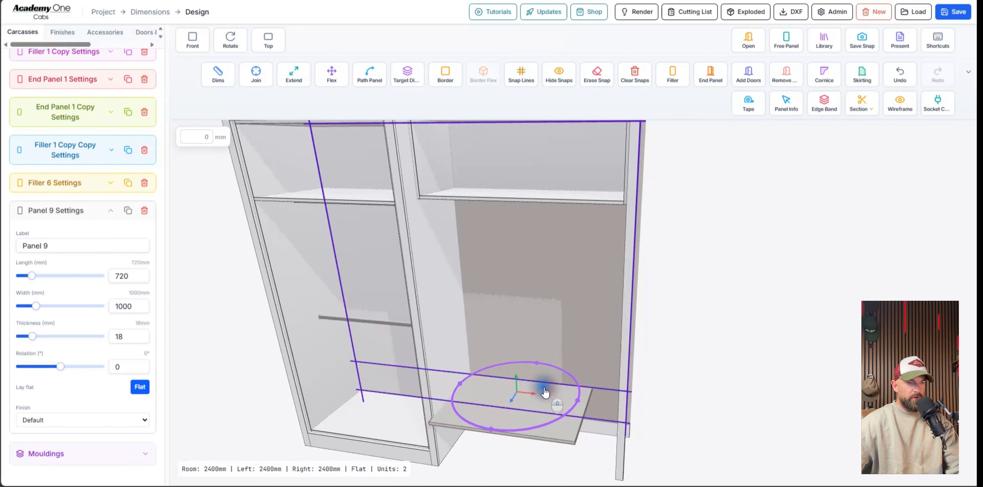
Flex the flat panel to fit the open bay, 1300 mm wide and 532 mm deep.
key("f")
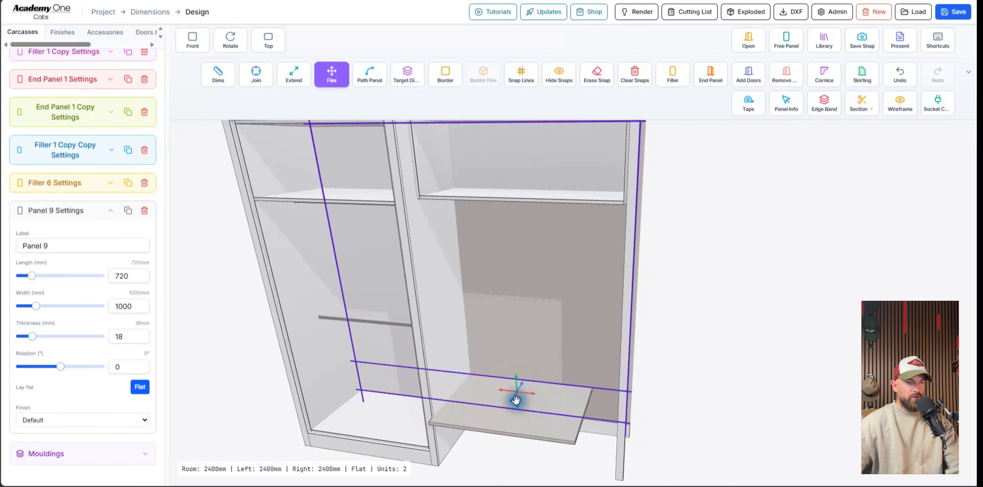
left_click_drag(516, 399, 531, 383)
middle_click_drag(532, 383, 572, 391)
left_click_drag(587, 388, 631, 387)
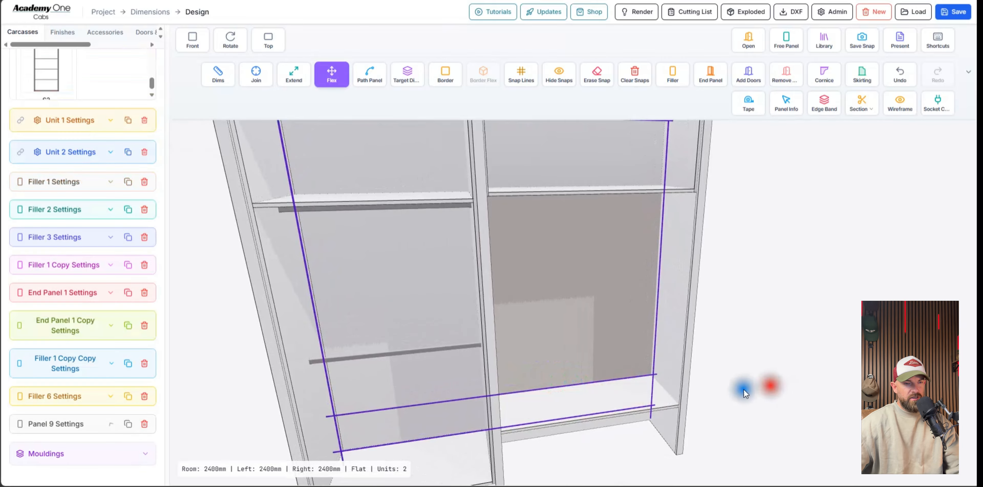
Set the flat bench panel's thickness to 50 mm.
scroll(741, 390, "up", 5)
scroll(684, 318, "down", 3)
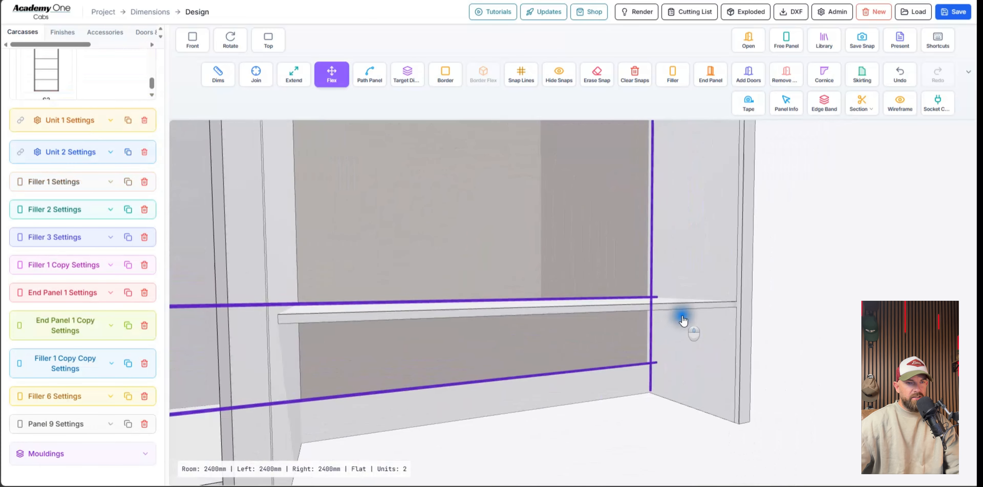
scroll(737, 332, "up", 3)
middle_click_drag(744, 332, 606, 341)
left_click(538, 354)
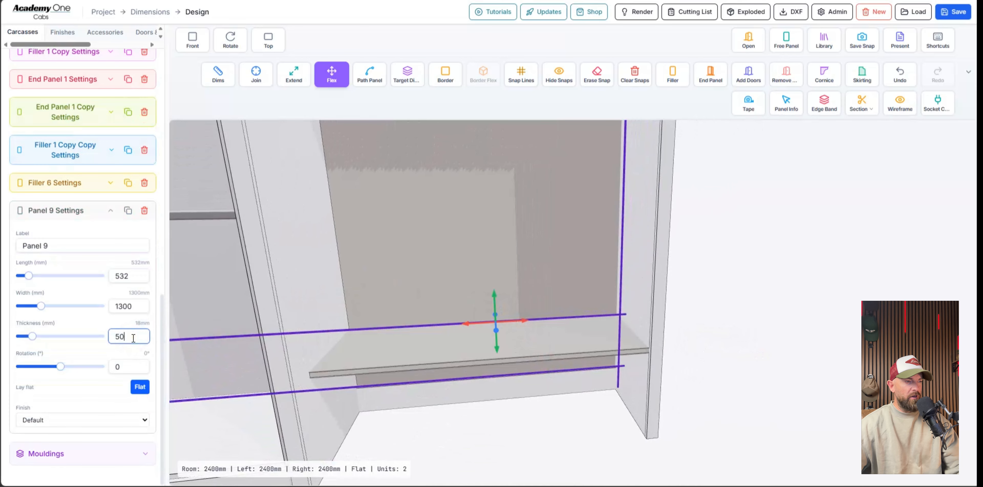
key("Return")
left_click(758, 340)
scroll(647, 345, "down", 5)
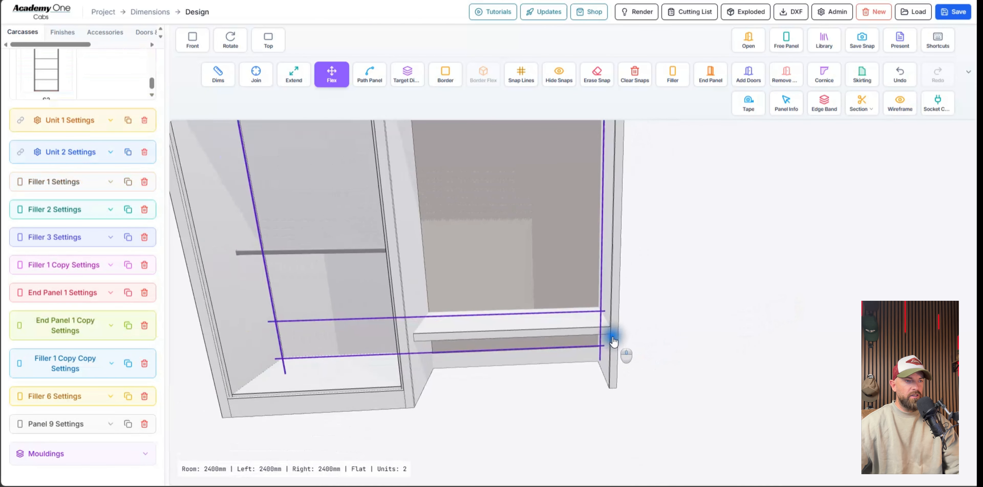
Hide the snap lines in the wardrobe model.
left_click_drag(583, 312, 733, 270)
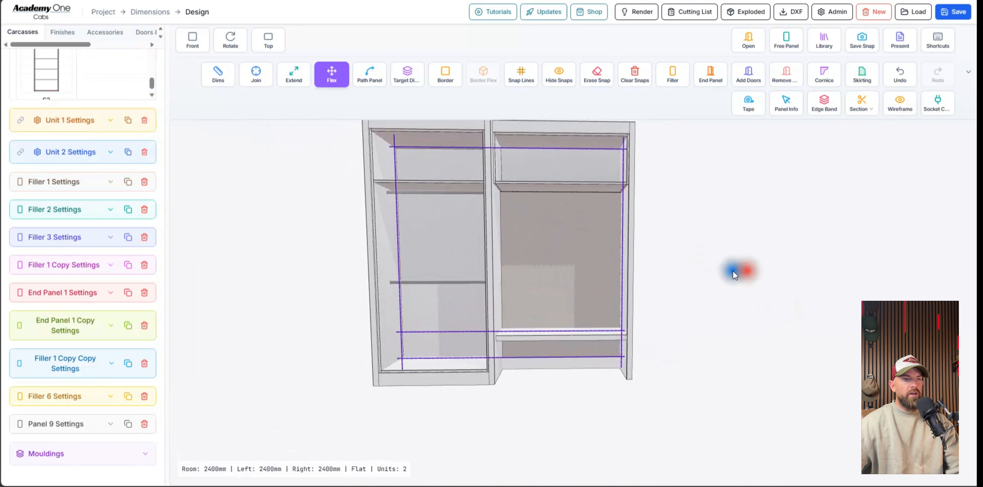
left_click(557, 76)
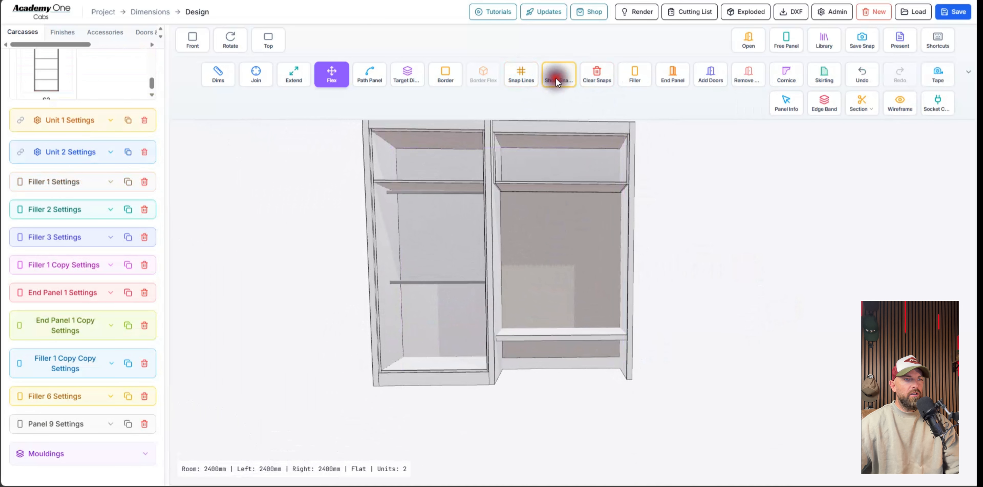
left_click_drag(552, 214, 733, 329)
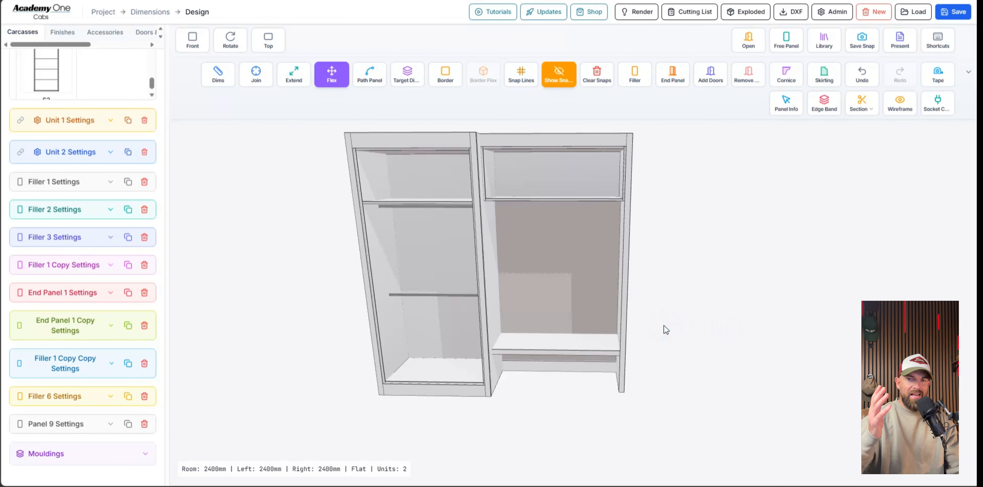
Add another upright free panel and move it back to the rear of the open bay below the plain box.
scroll(513, 332, "up", 3)
scroll(513, 332, "up", 2)
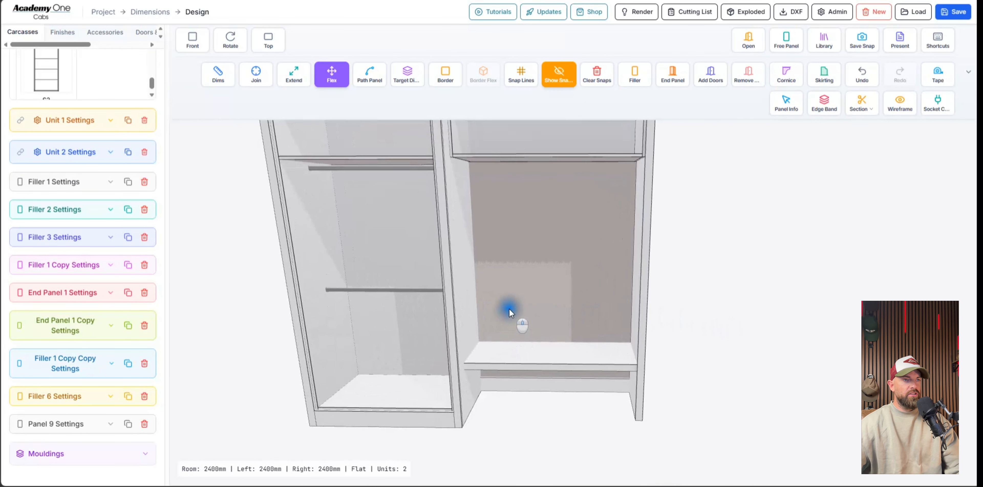
left_click(780, 43)
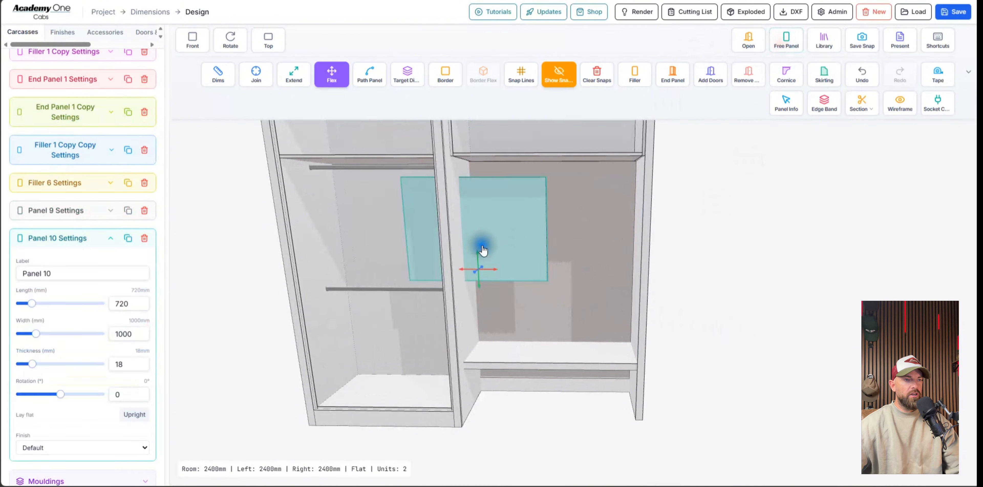
left_click_drag(482, 245, 475, 265)
key("Escape")
left_click(484, 304)
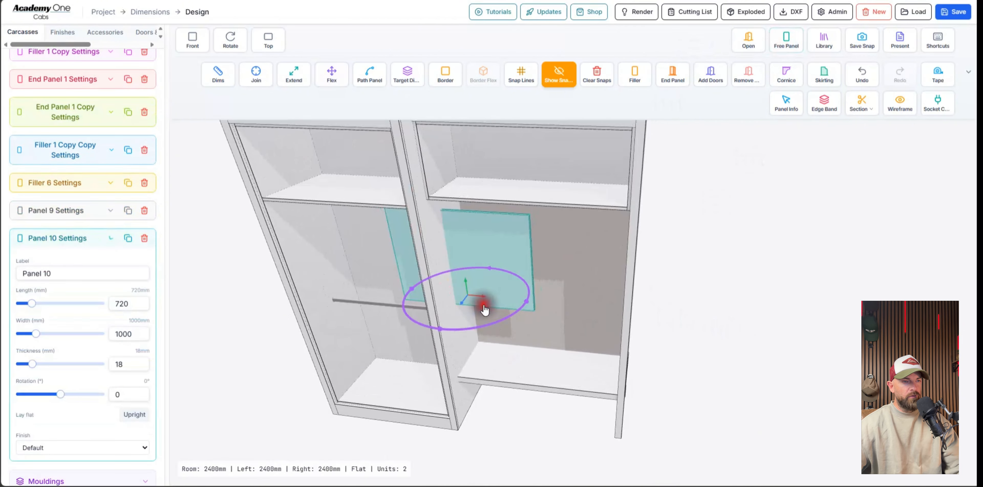
left_click_drag(462, 303, 467, 253)
scroll(497, 287, "up", 4)
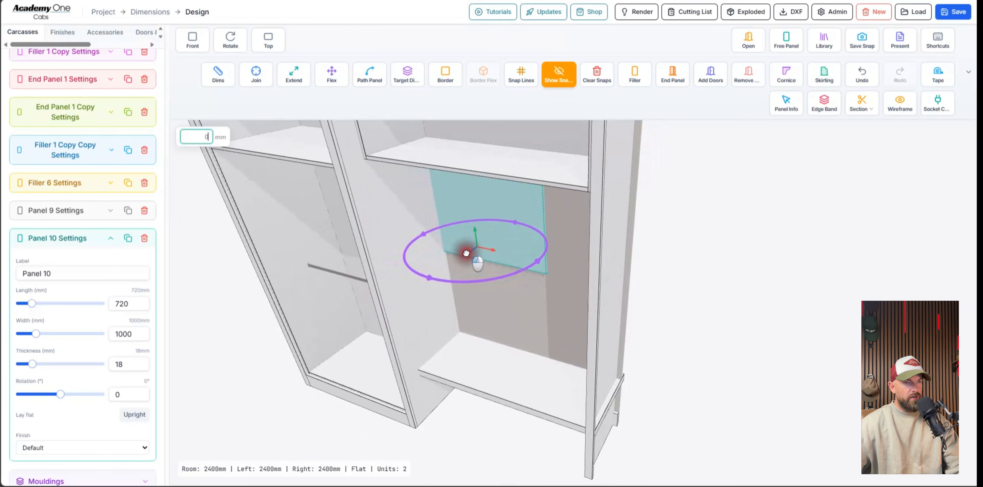
left_click(703, 249)
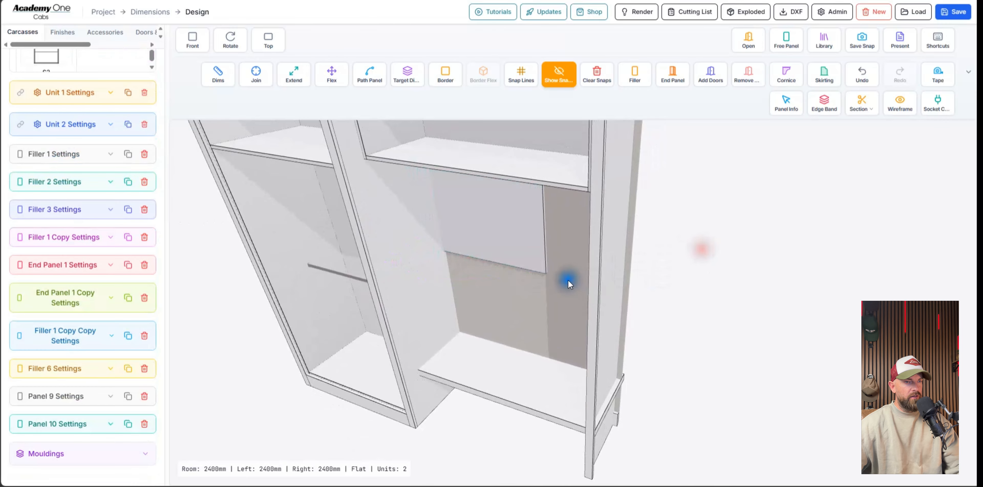
Slide the upright rear panel sideways within the open bay toward the far end panel.
left_click_drag(568, 280, 554, 241)
scroll(554, 239, "up", 3)
left_click_drag(520, 204, 538, 214)
scroll(512, 214, "down", 2)
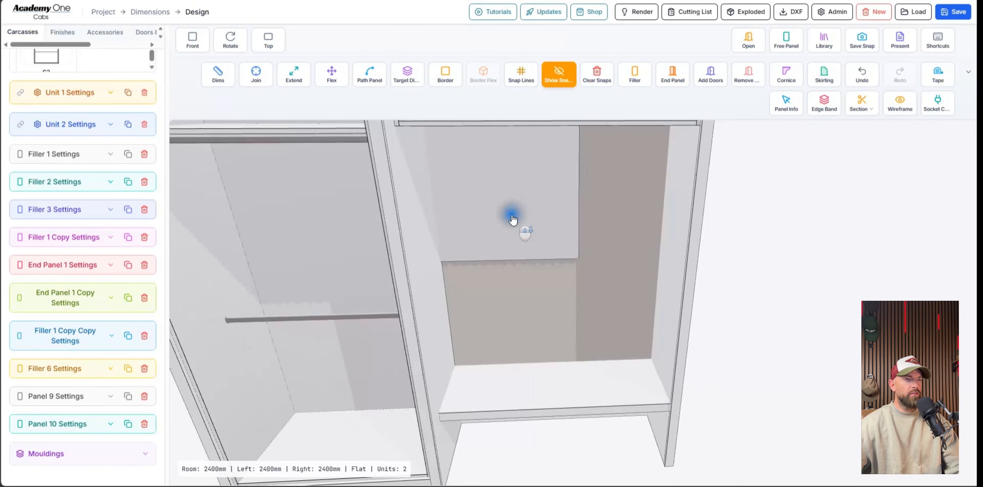
left_click(511, 214)
left_click_drag(512, 246, 555, 246)
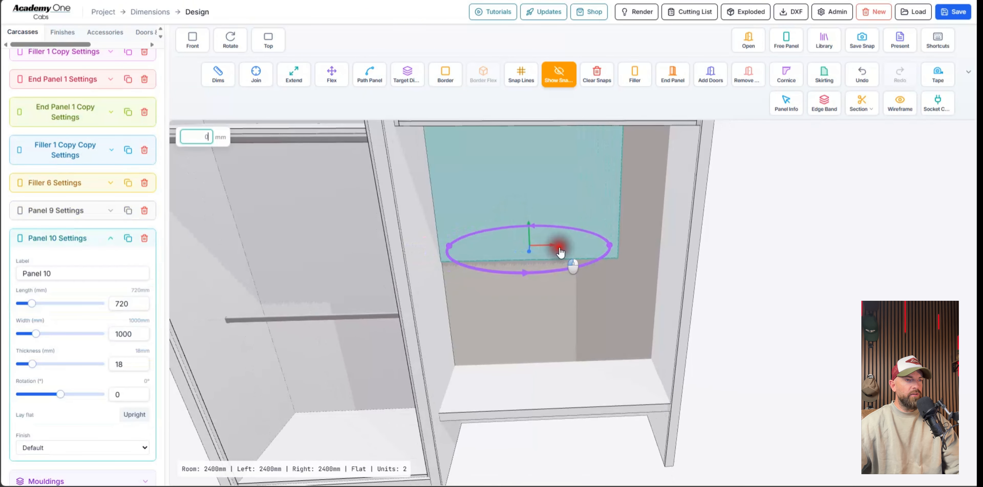
Stretch the upright rear panel down to the bench top with Flex, making it 1413 mm long.
scroll(557, 262, "down", 5)
scroll(549, 275, "up", 5)
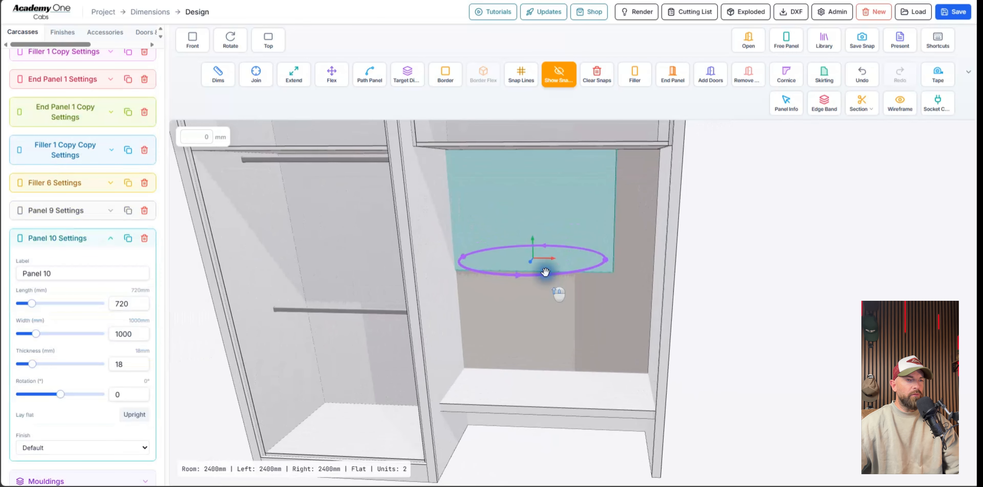
key("f")
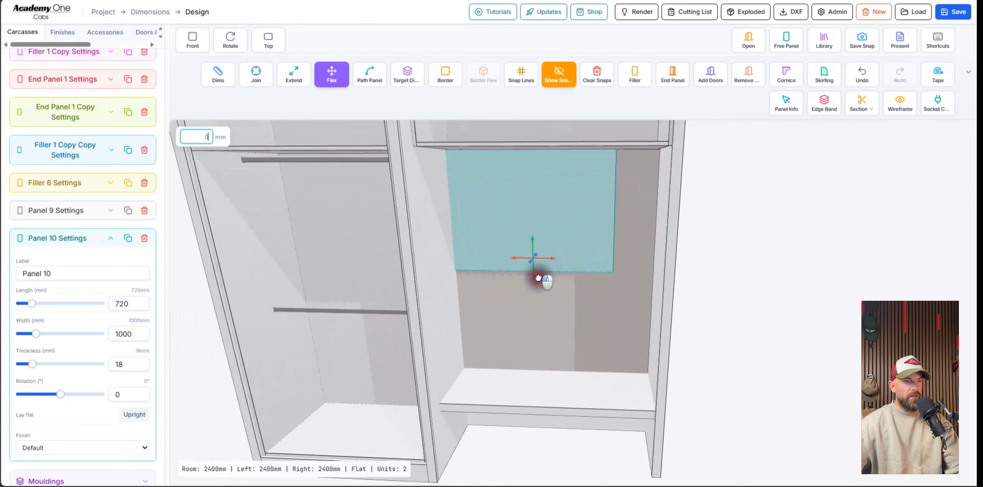
left_click_drag(538, 278, 544, 378)
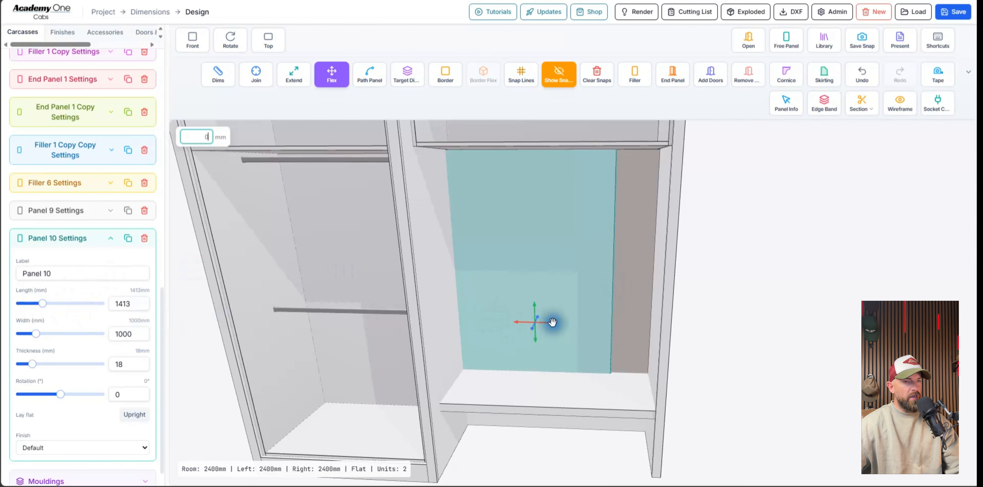
Narrow the upright rear panel to 60 mm wide and slide it against the carcass side of the open bay.
left_click_drag(554, 324, 510, 322)
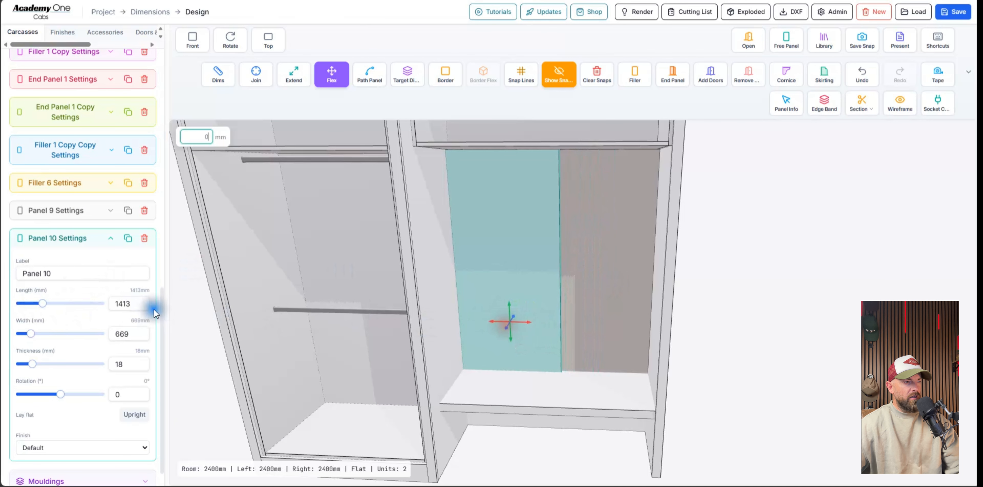
double_click(131, 336)
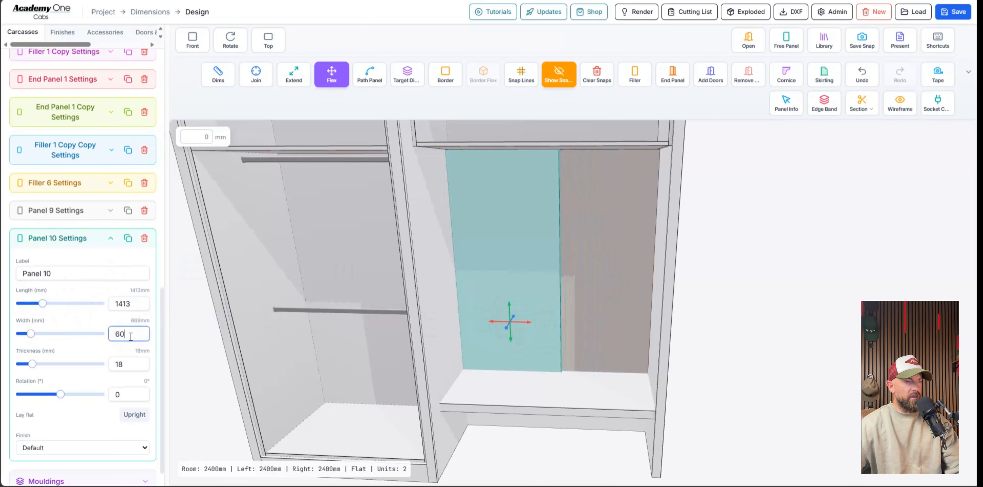
key("Return")
key("Escape")
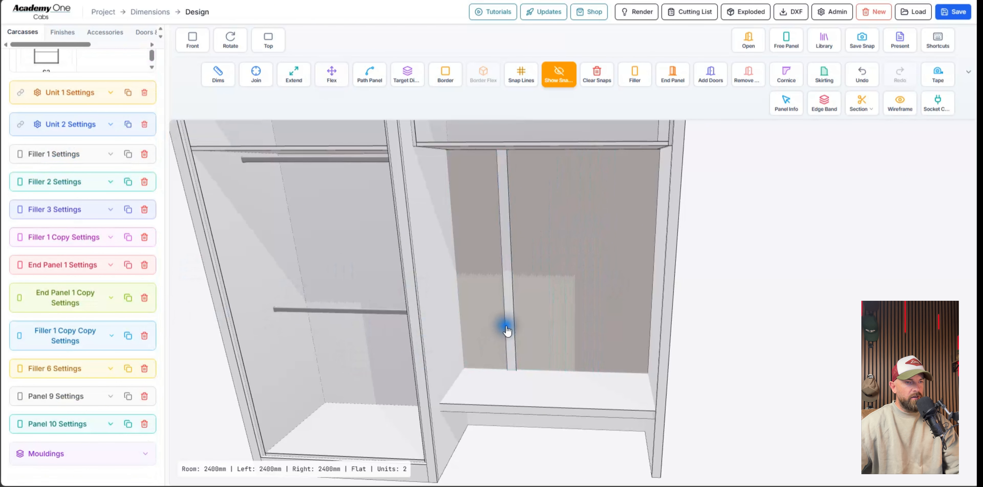
left_click(510, 330)
left_click_drag(521, 323, 480, 321)
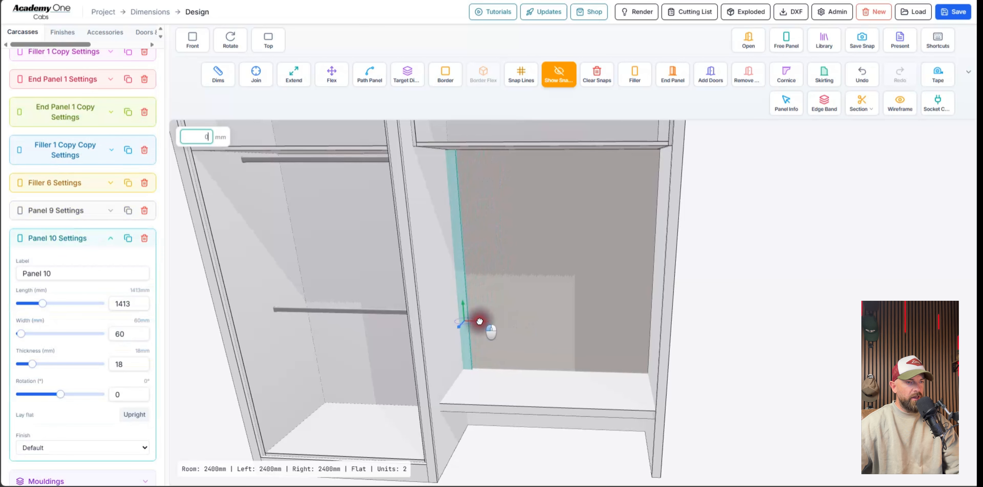
Duplicate the 60 mm slat and move the copy across the bay against the far end panel.
left_click(128, 238)
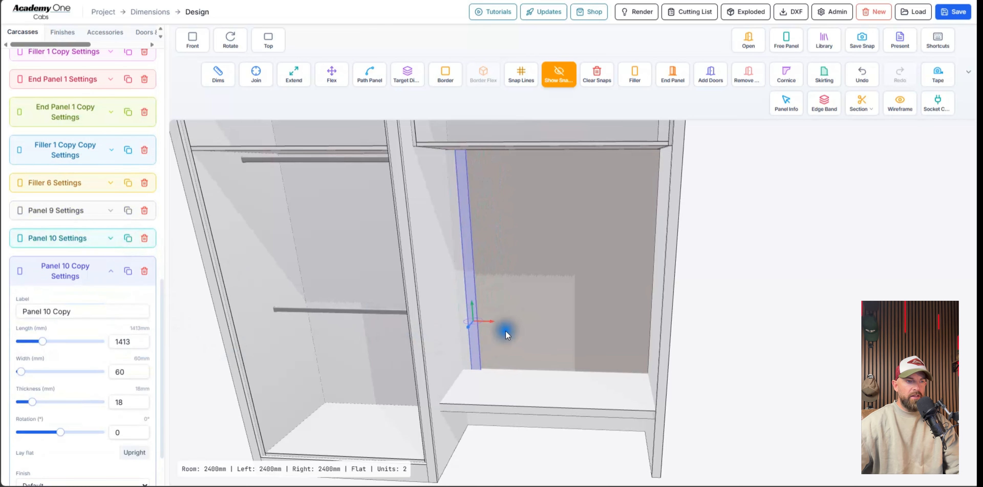
left_click_drag(490, 321, 663, 330)
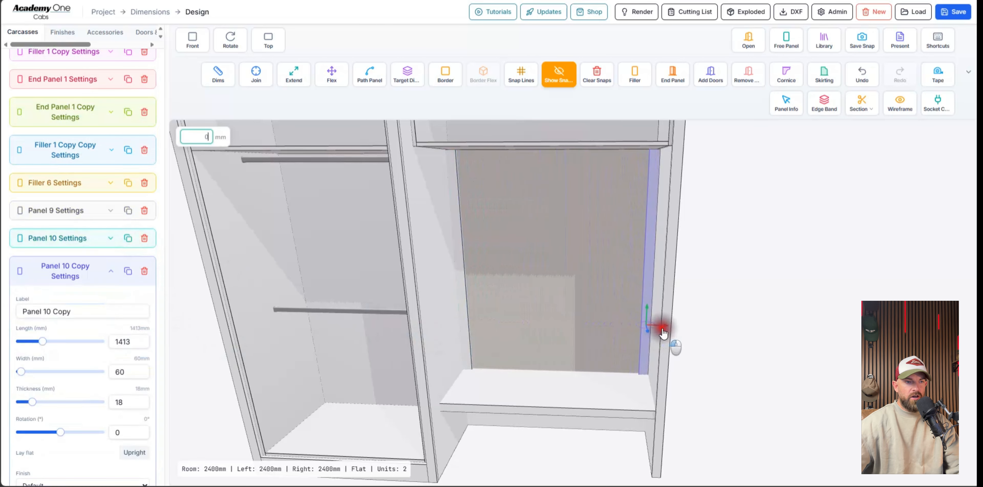
left_click(702, 352)
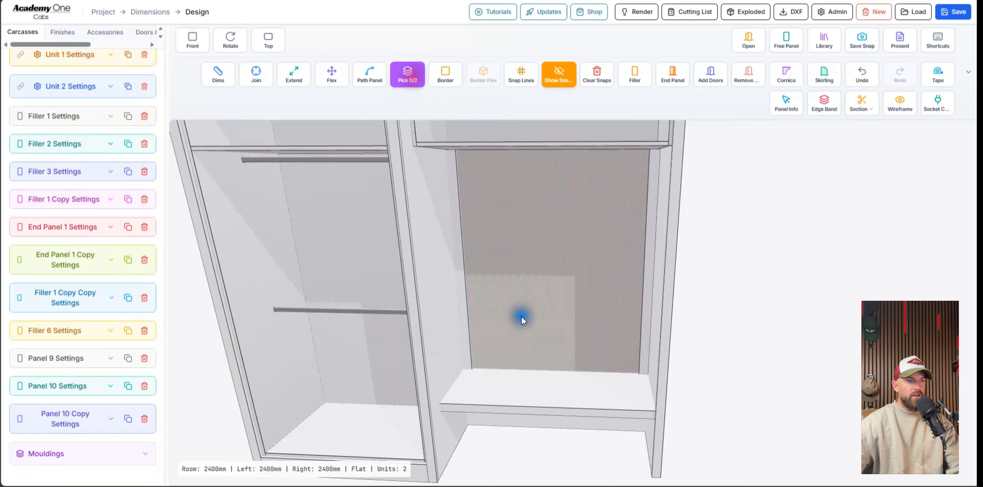
Insert 14 evenly spaced copies between the two outer slats at the rear of the open bay.
left_click(468, 307)
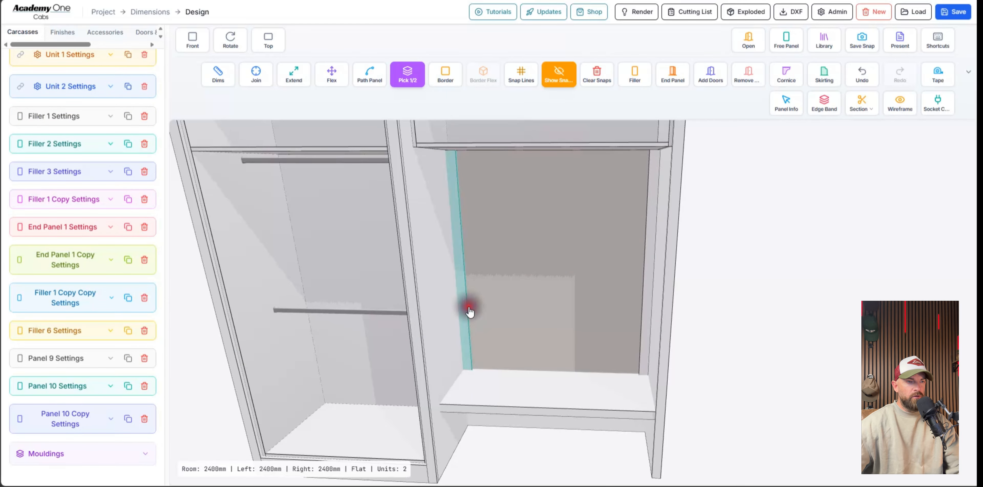
left_click(650, 314)
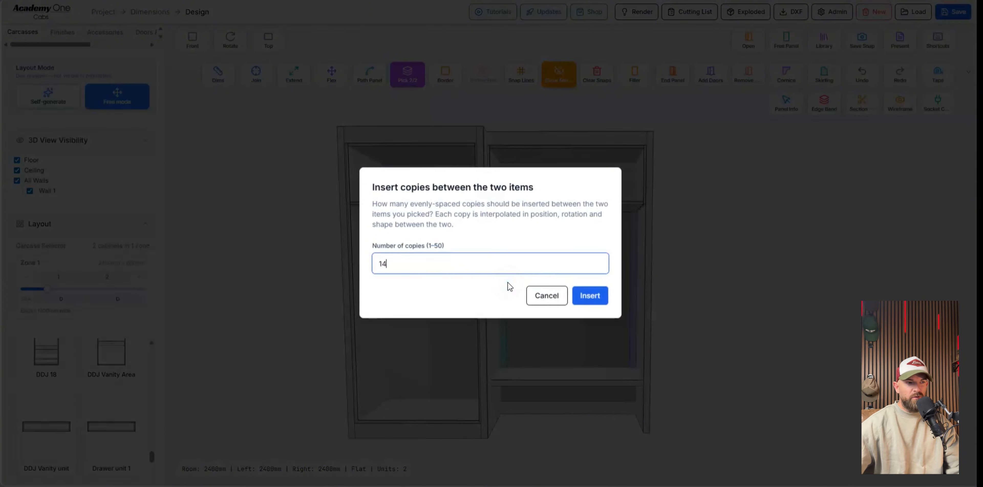
type("14")
key("Return")
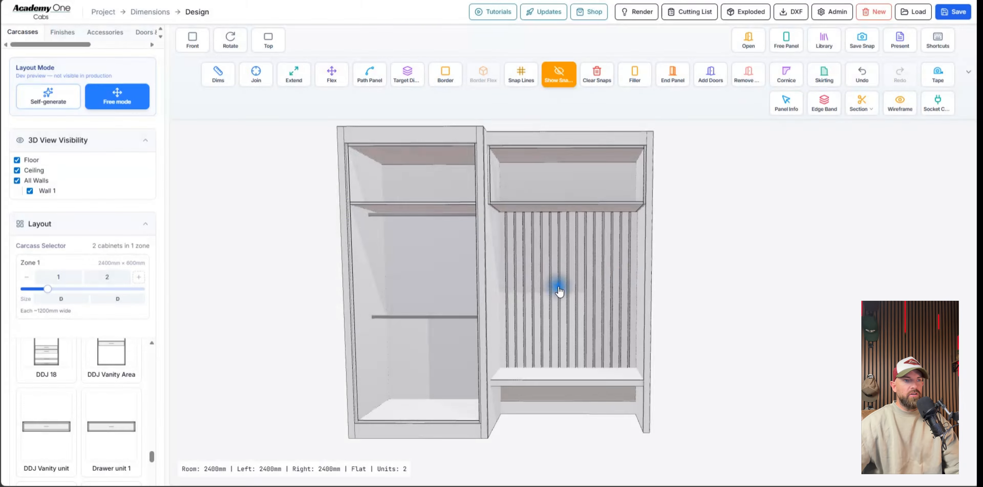
Examine the slatted back, bench and top box from several angles.
scroll(560, 291, "down", 1)
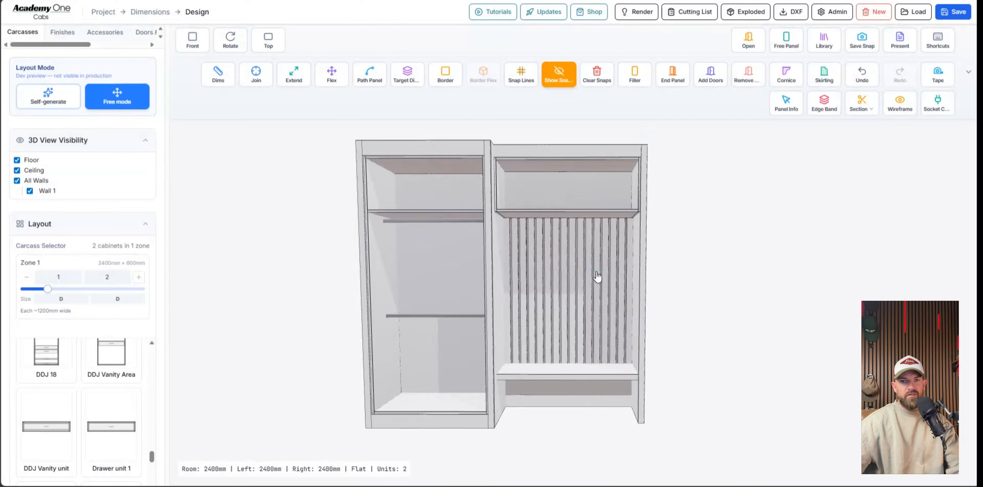
scroll(601, 284, "up", 3)
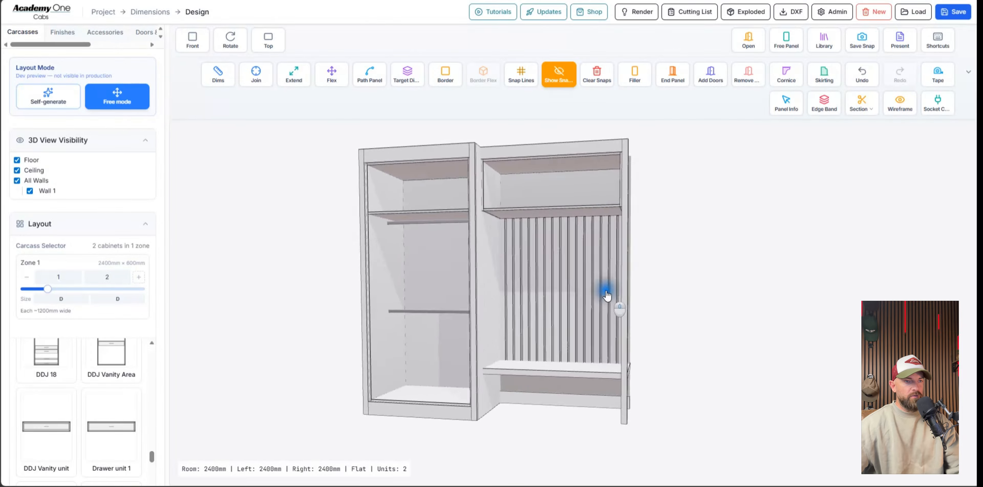
left_click_drag(603, 289, 548, 376)
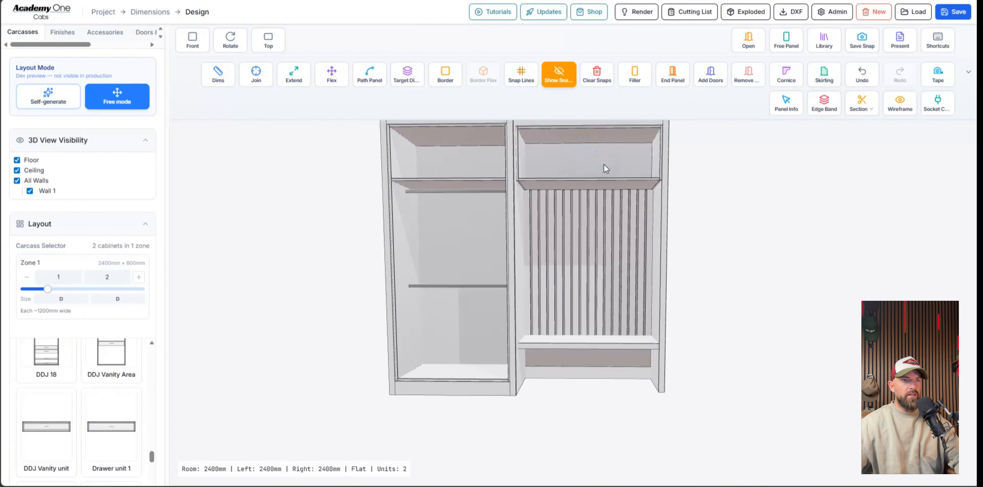
left_click_drag(604, 168, 509, 177)
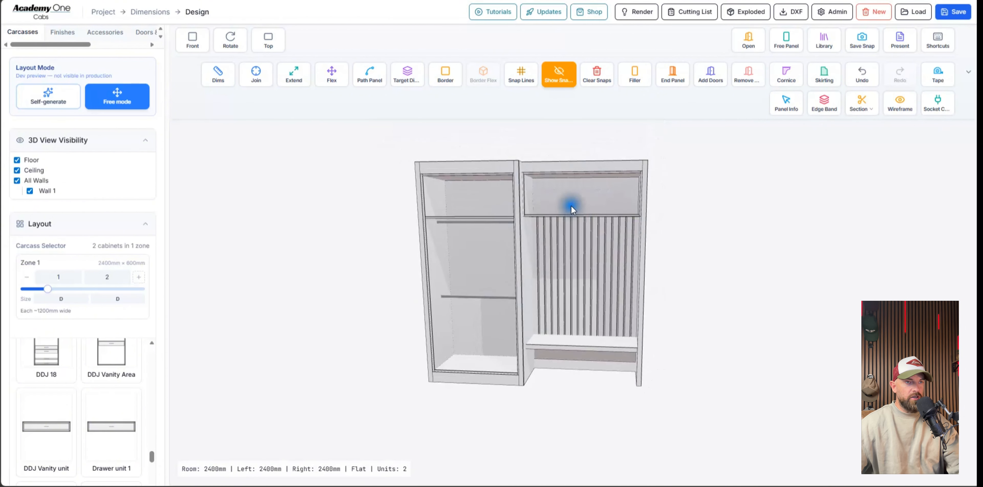
left_click_drag(563, 184, 532, 183)
scroll(532, 181, "up", 5)
scroll(532, 181, "up", 3)
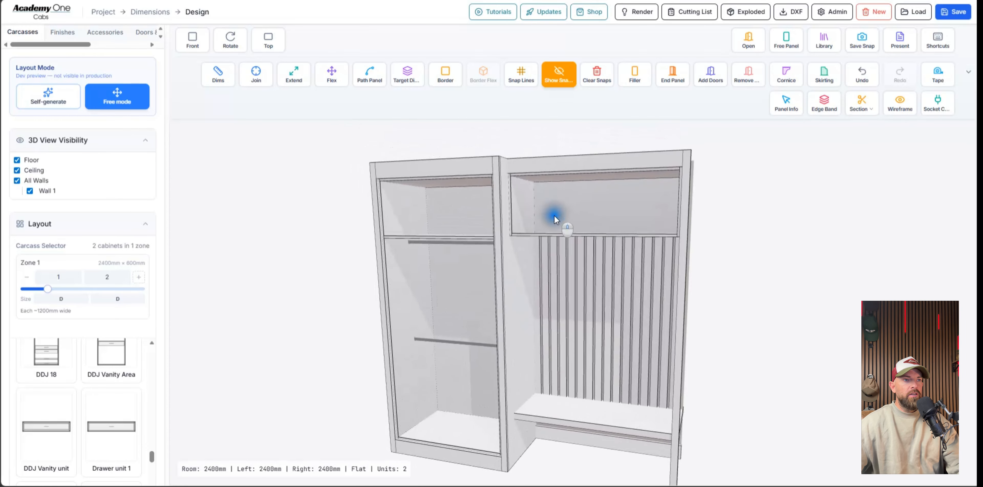
Add a free panel, rotate it to -90° and move it up to the carcass side of the open bay's top box.
left_click(783, 43)
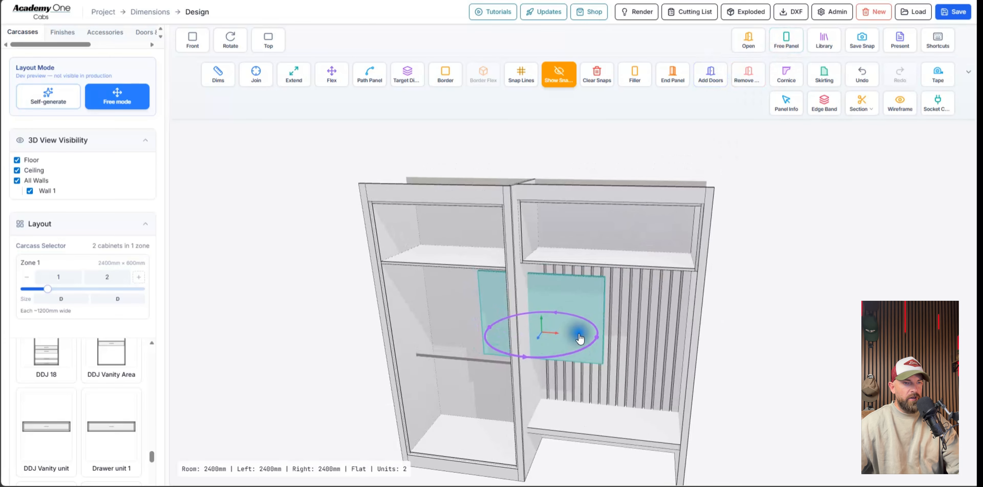
left_click_drag(597, 334, 527, 358)
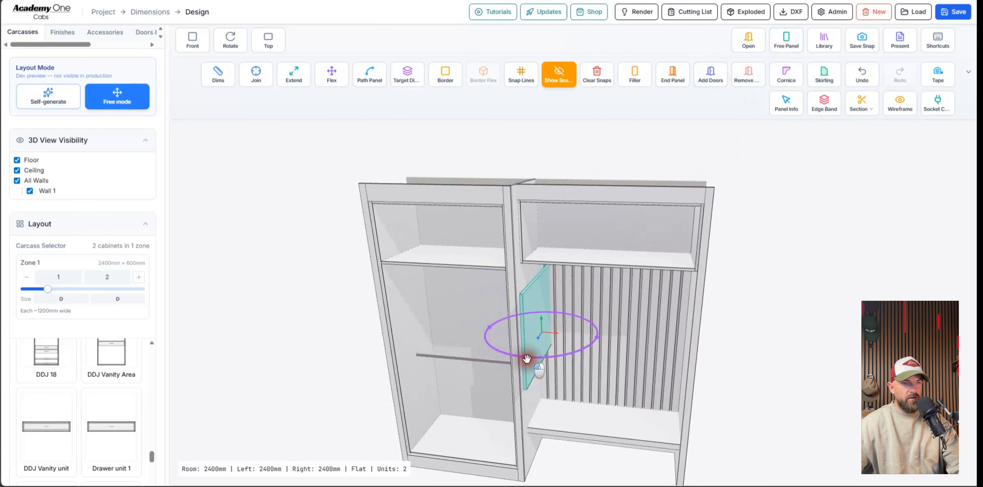
left_click_drag(561, 334, 514, 294)
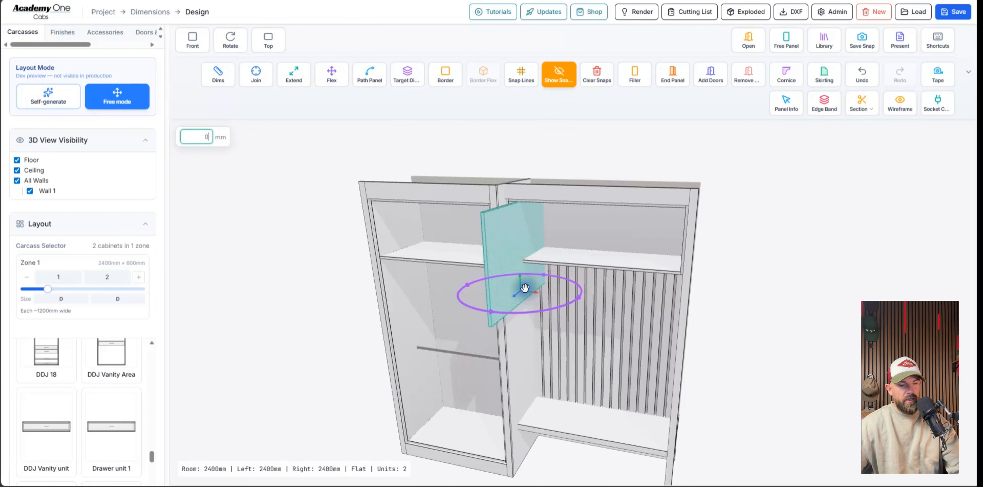
Resize the rotated panel with Flex to fit inside the top box, 435 mm long and 454 mm wide.
key("f")
left_click_drag(525, 305, 527, 266)
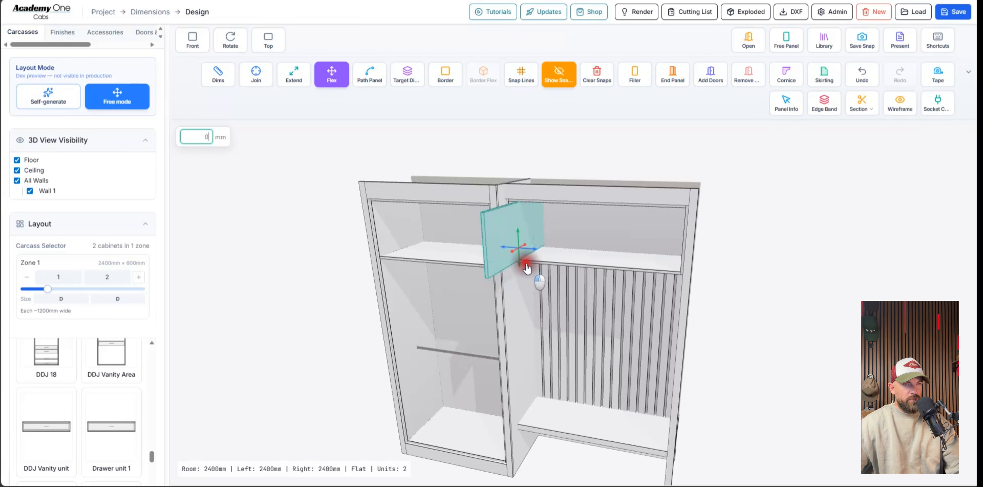
scroll(528, 263, "up", 5)
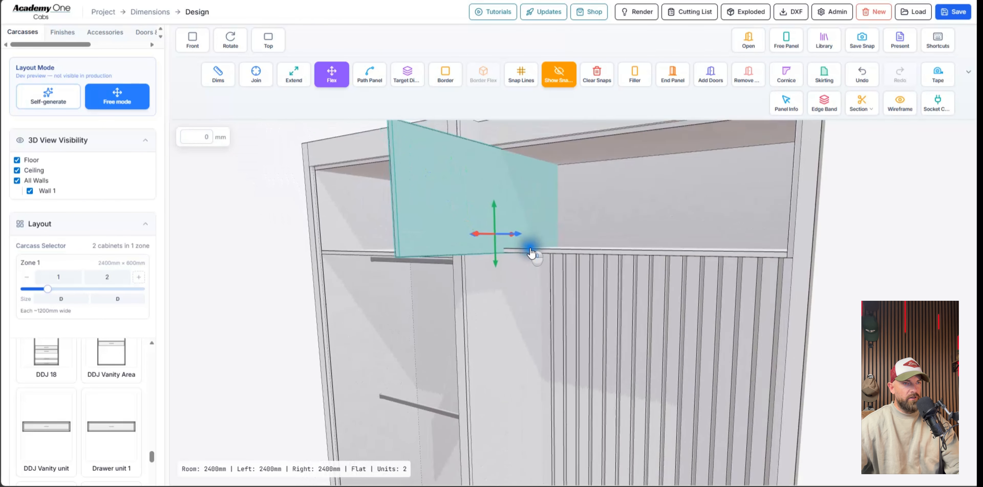
left_click_drag(531, 251, 579, 305)
scroll(546, 327, "up", 4)
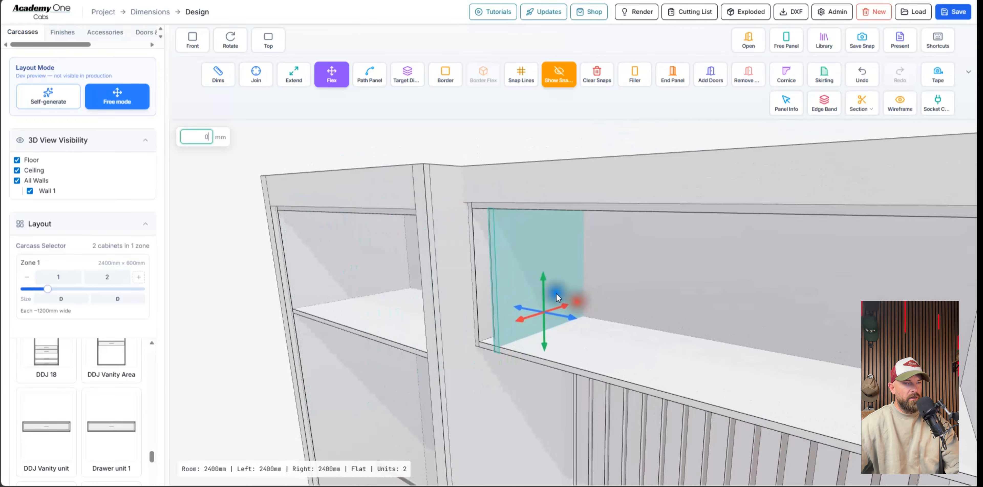
middle_click_drag(557, 293, 580, 320)
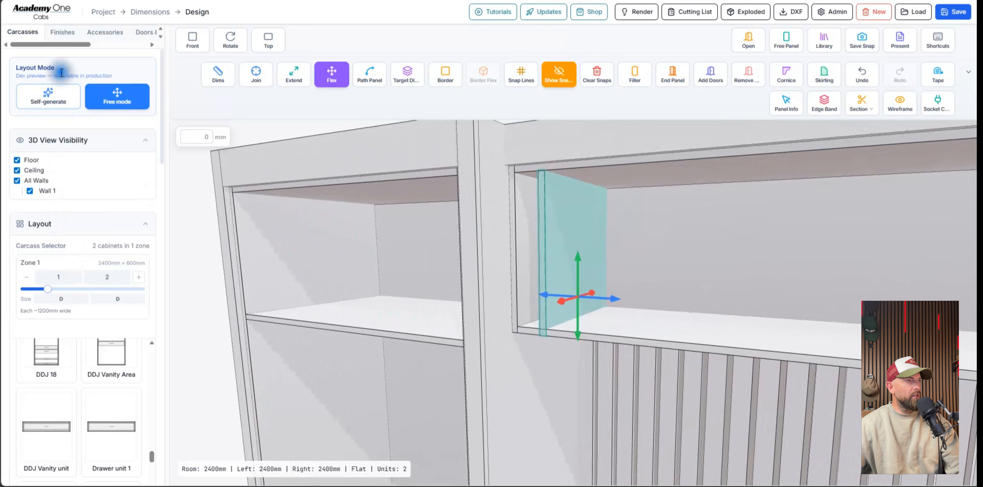
Set the top box divider's length to 417 mm and nudge it up between the box's base and top.
scroll(92, 212, "down", 8)
scroll(102, 267, "down", 15)
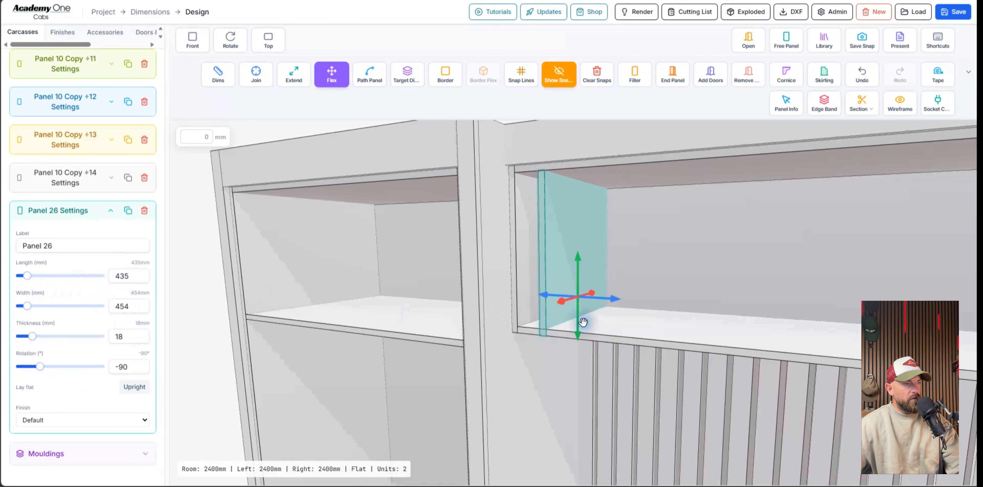
mouse_move(583, 322)
left_mouse_down()
mouse_move(581, 285)
mouse_move(576, 329)
left_mouse_up()
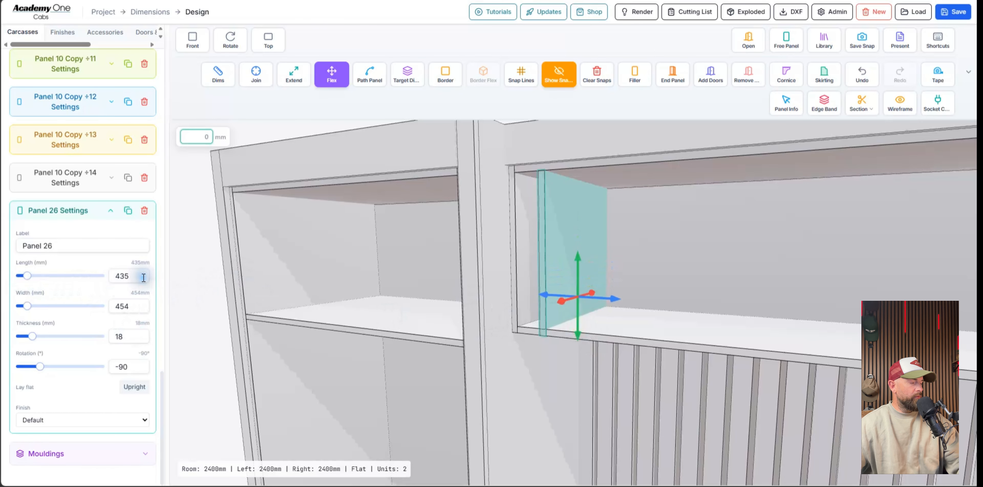
double_click(131, 275)
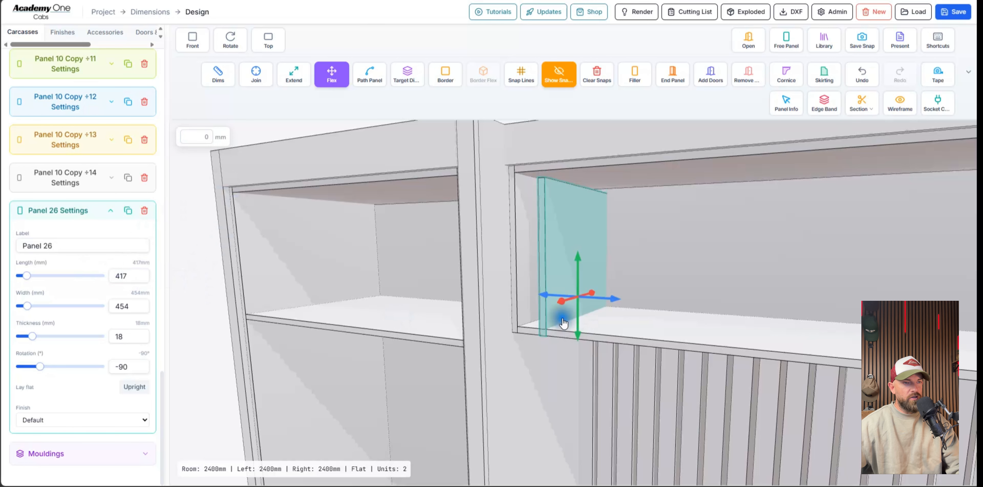
left_click(559, 280)
left_click(557, 282)
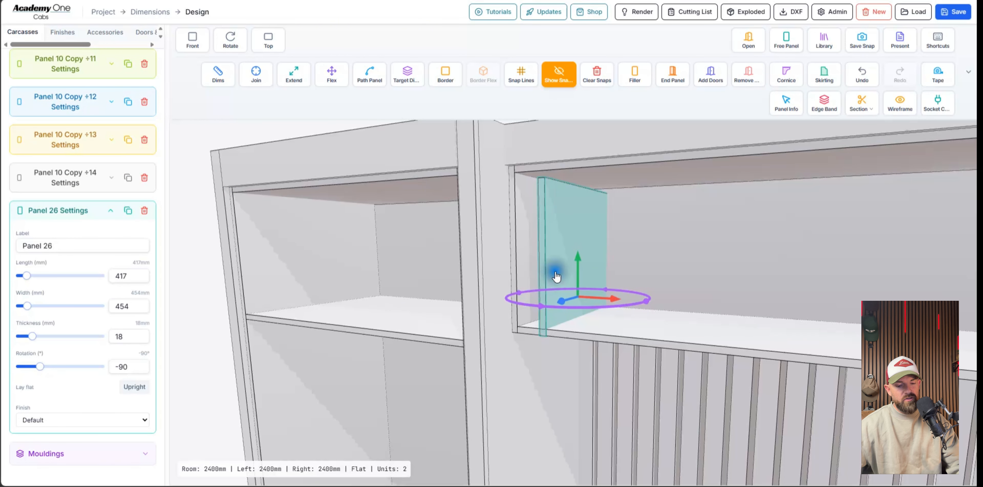
left_click_drag(579, 275, 581, 272)
middle_click_drag(581, 272, 581, 293)
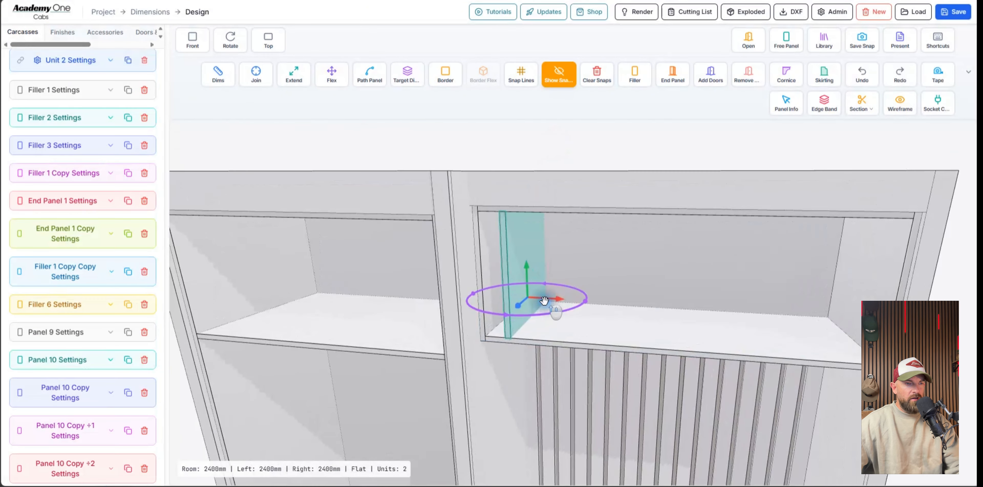
Slide the divider about a third of the way across the top box, duplicate it and place the copy nearer the far end panel.
left_click_drag(548, 306, 630, 314)
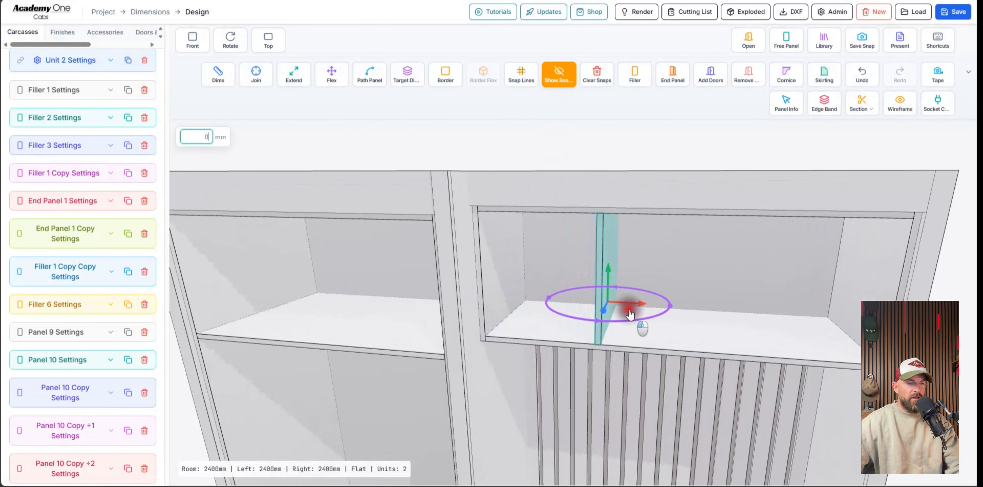
scroll(105, 401, "down", 20)
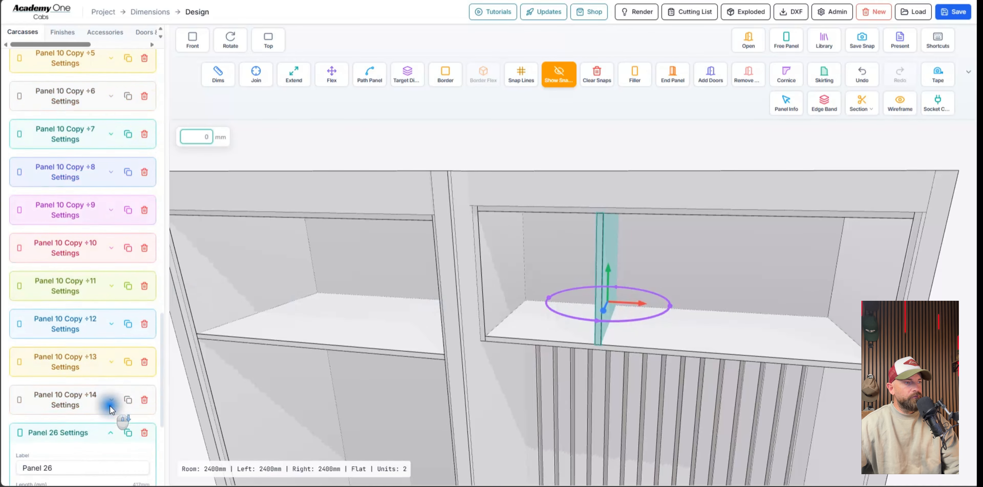
left_click(127, 210)
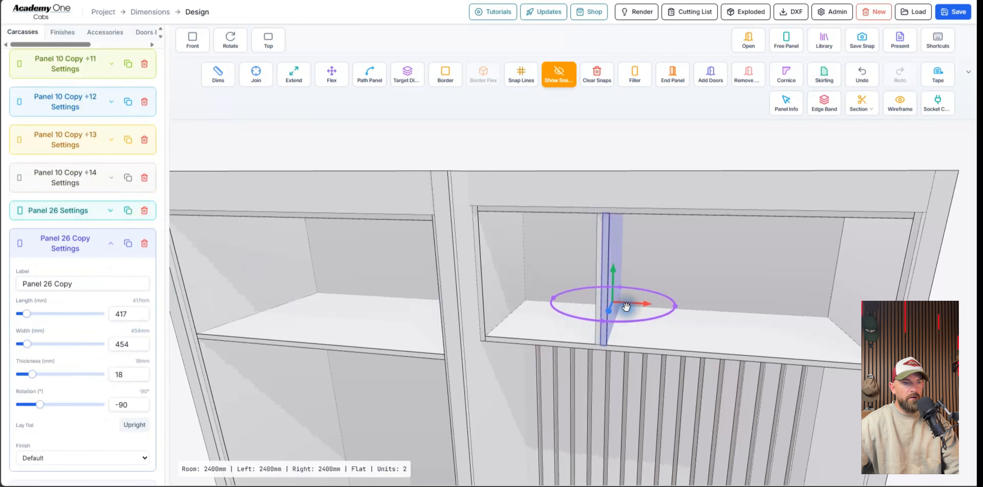
left_click_drag(626, 304, 753, 320)
scroll(593, 329, "down", 5)
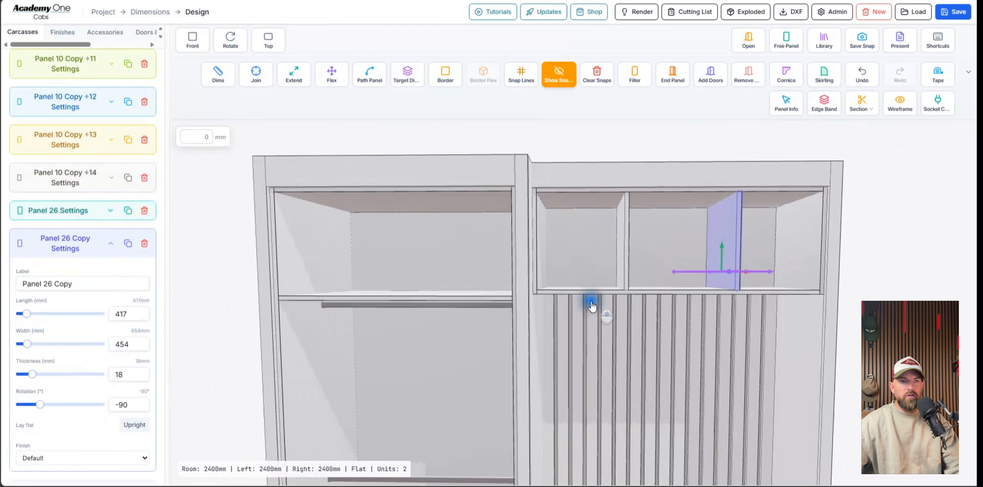
left_click(851, 266)
scroll(540, 277, "down", 5)
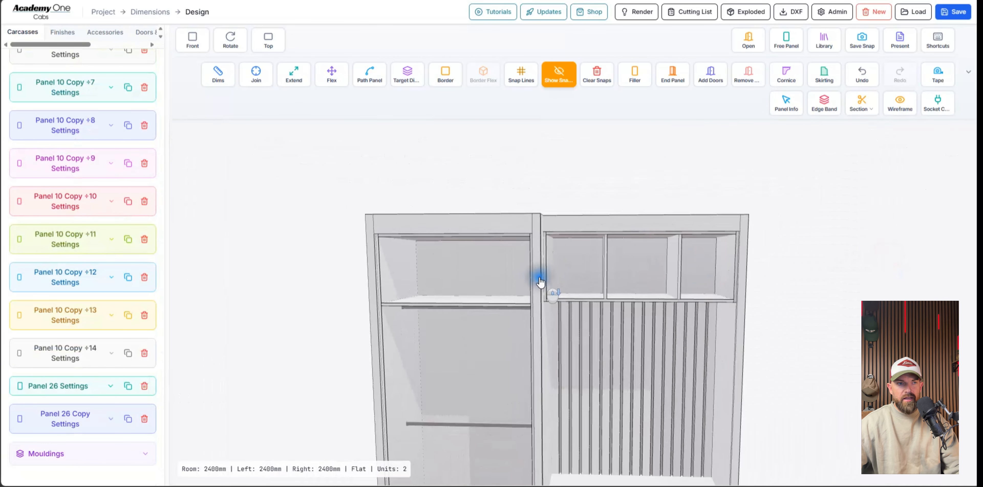
Duplicate the top box divider nearest the carcass and lower the copy to beneath the bench.
scroll(555, 280, "down", 3)
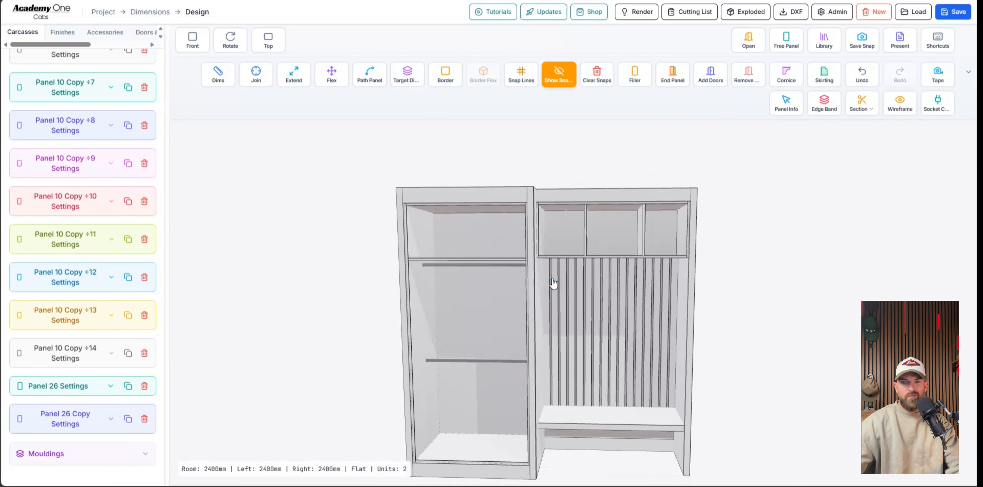
scroll(548, 279, "down", 3)
left_click_drag(549, 280, 558, 272)
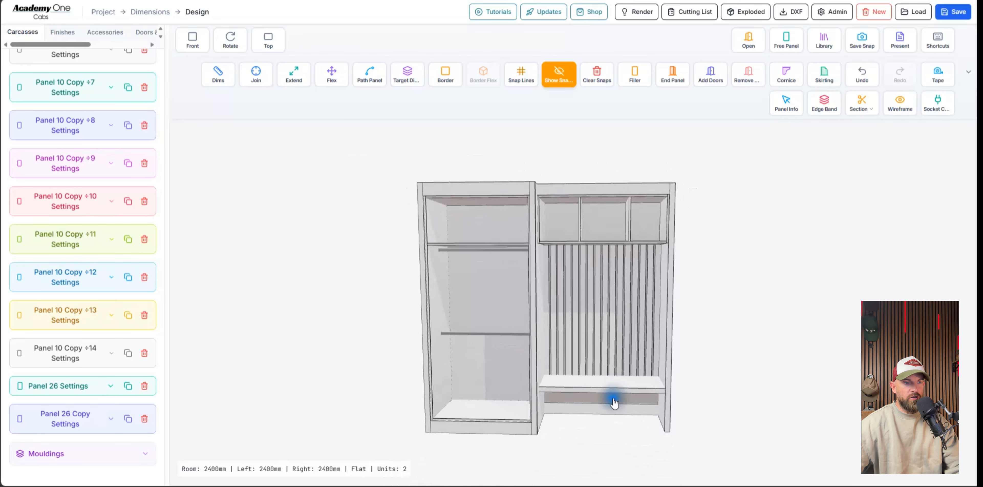
left_click_drag(613, 400, 546, 407)
scroll(546, 408, "up", 5)
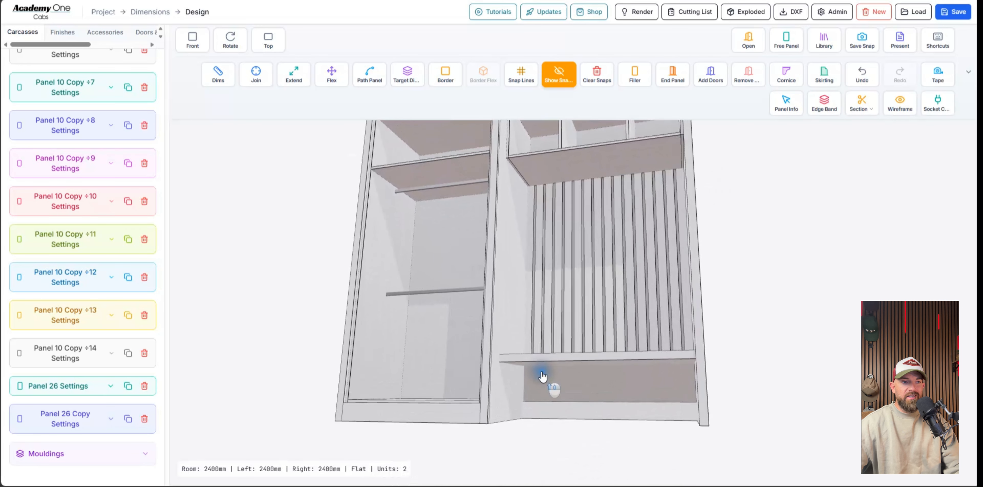
scroll(556, 328, "down", 5)
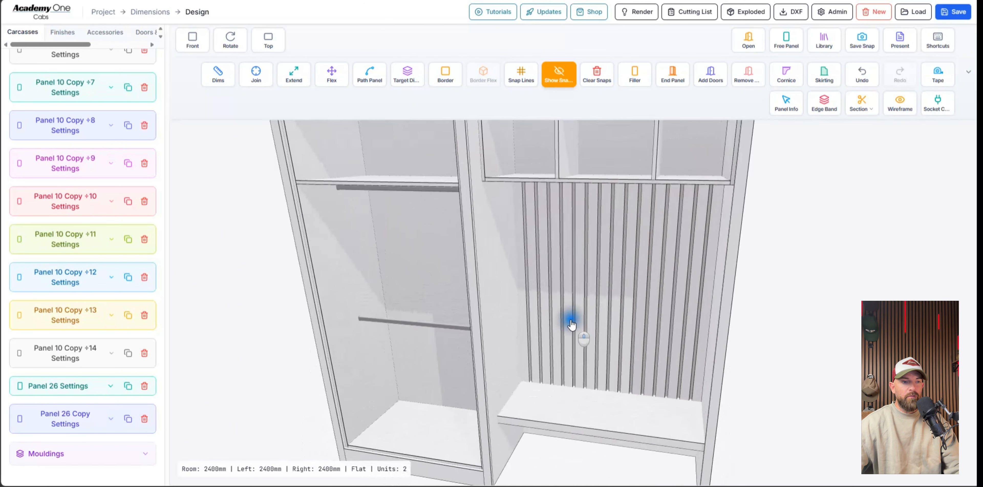
left_click(576, 205)
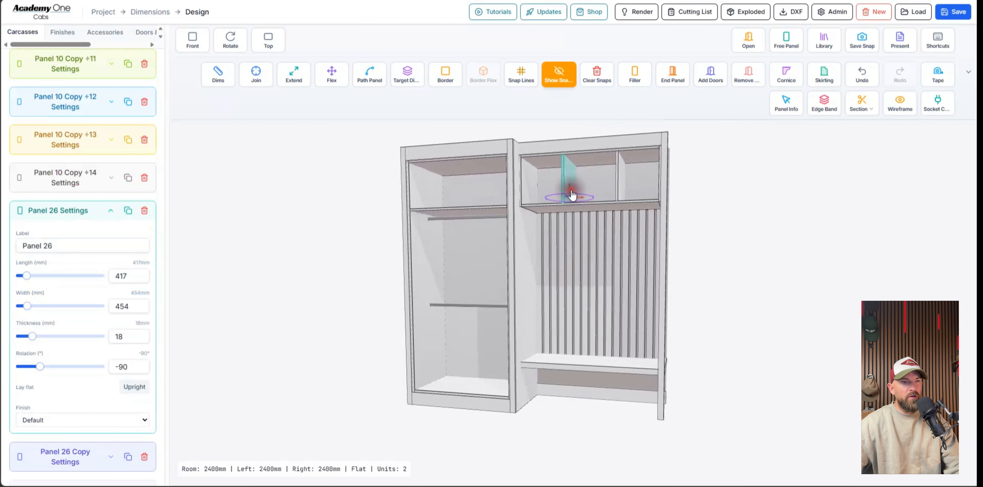
left_click(128, 210)
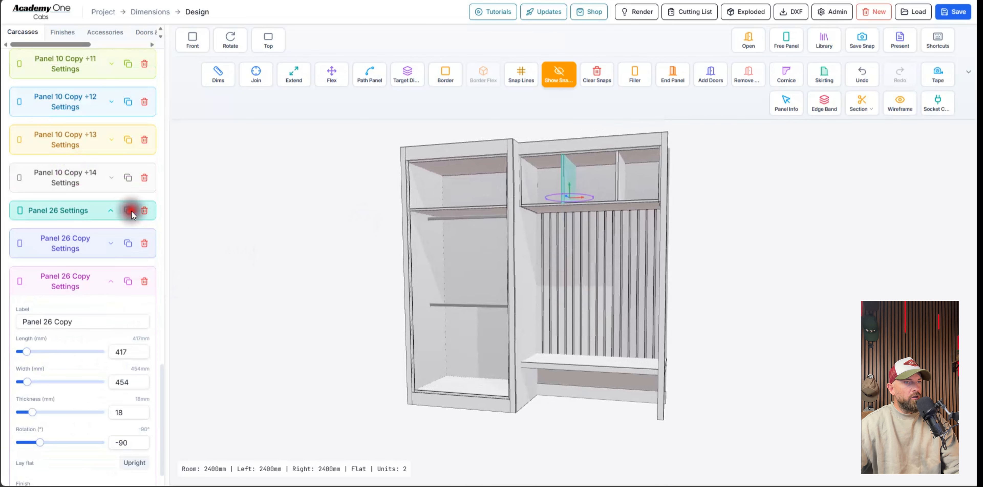
left_click_drag(558, 209, 562, 396)
Shorten the panel under the bench to 382 mm with Flex and set its thickness to 36 mm.
scroll(562, 395, "up", 6)
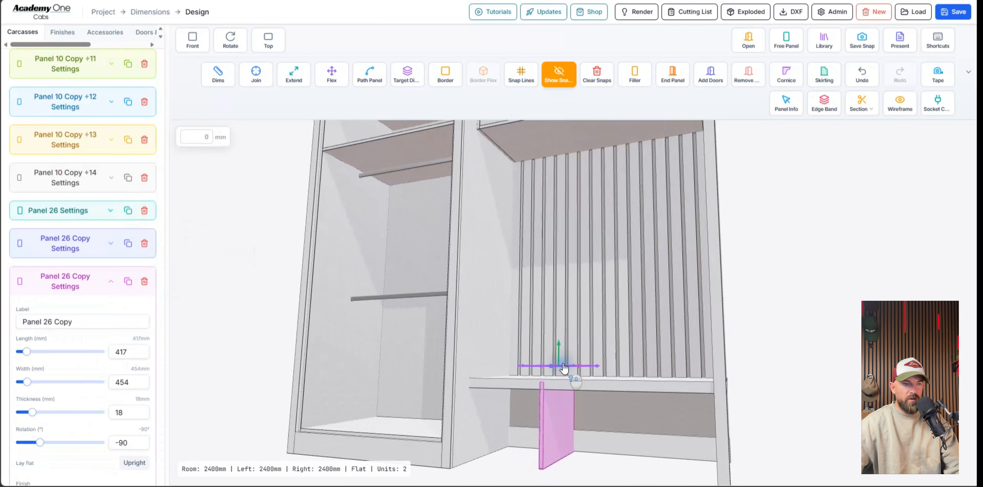
key("f")
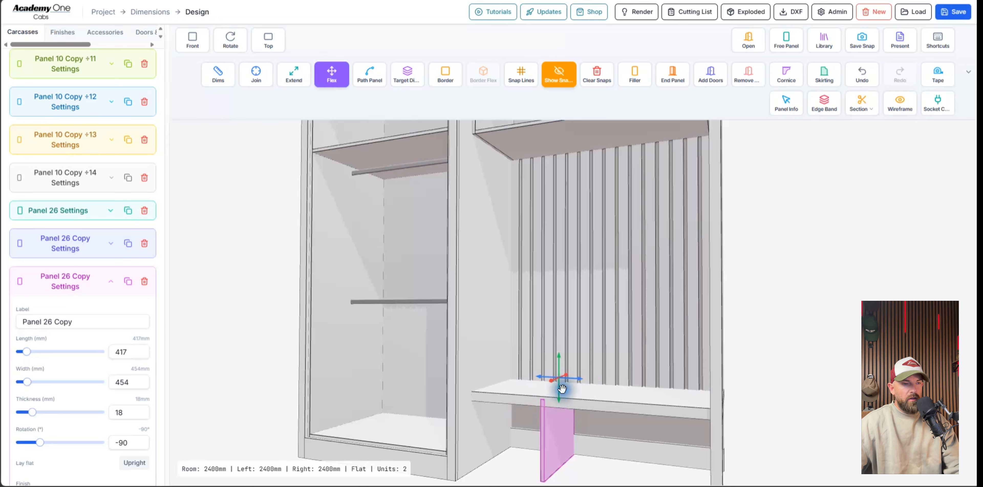
left_click_drag(560, 362, 563, 377)
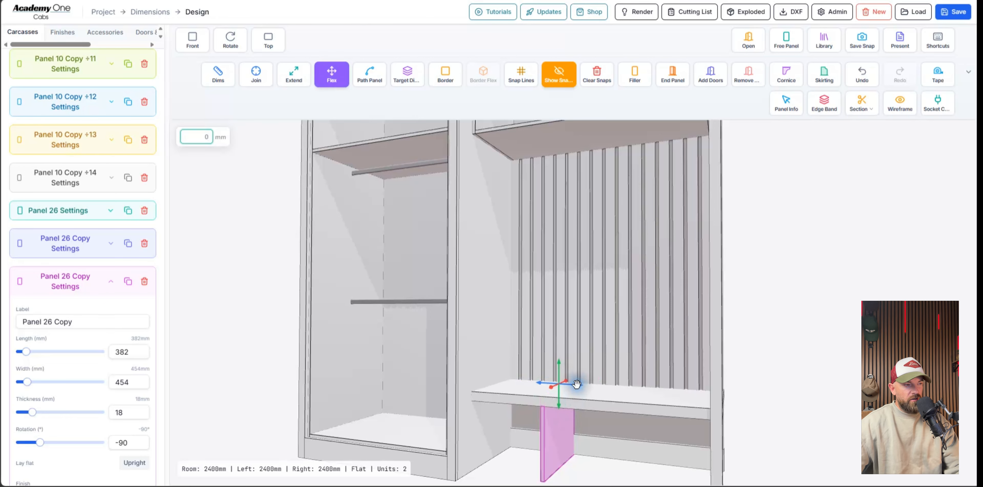
left_click(123, 412)
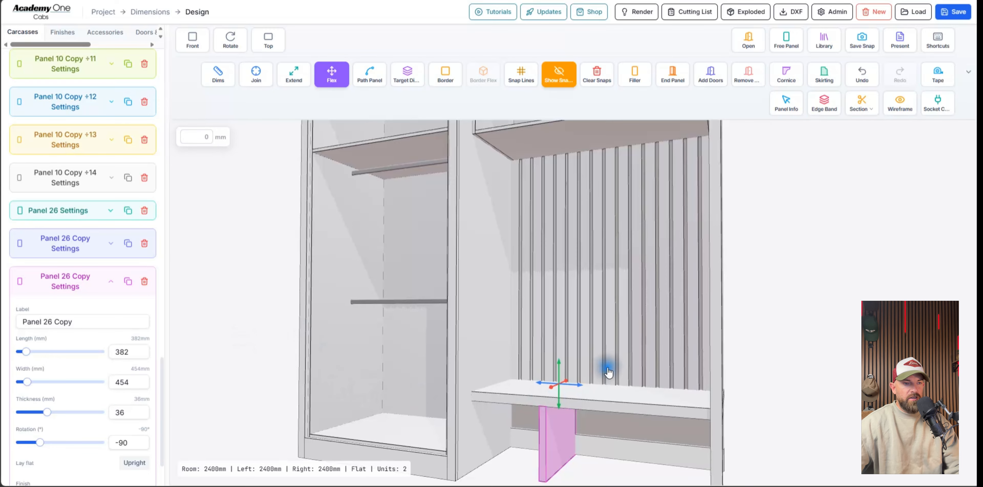
Duplicate the 36 mm bench support and slide the copy along the bench towards the far end panel.
left_click(556, 424)
left_click(556, 423)
middle_click_drag(556, 423, 571, 373)
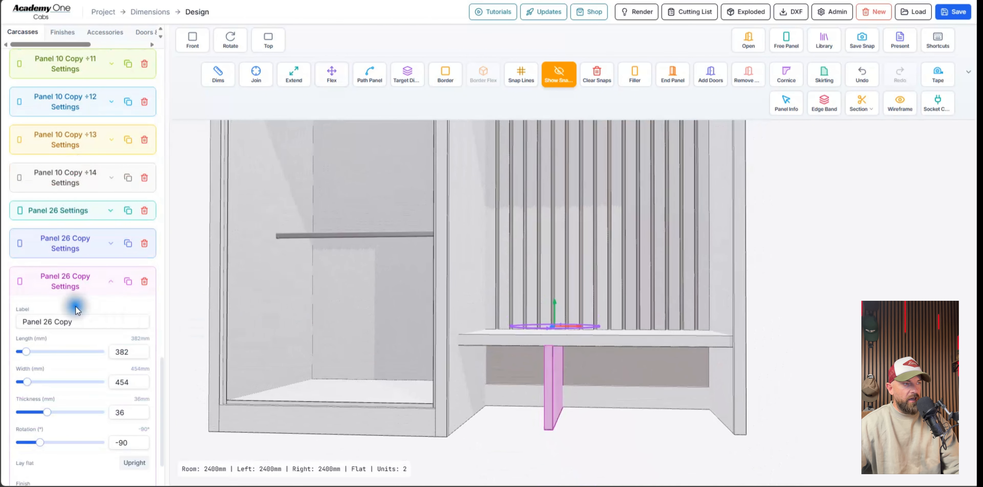
left_click(129, 281)
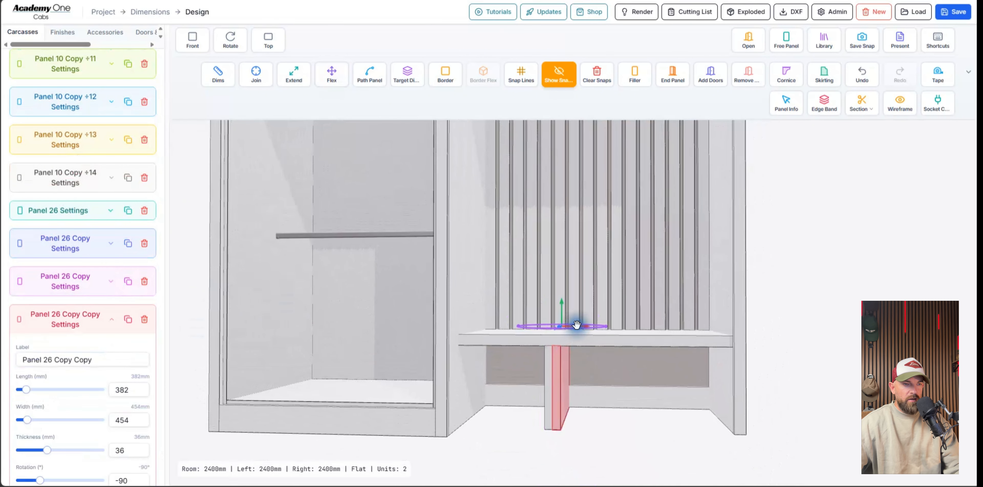
middle_click_drag(575, 325, 582, 343)
left_click(621, 349)
left_click_drag(622, 349, 667, 355)
left_click(823, 341)
Start a Cornice path along the top front of the carcass, from its outer end to the corner beside the open bay.
scroll(558, 349, "down", 3)
scroll(558, 348, "down", 5)
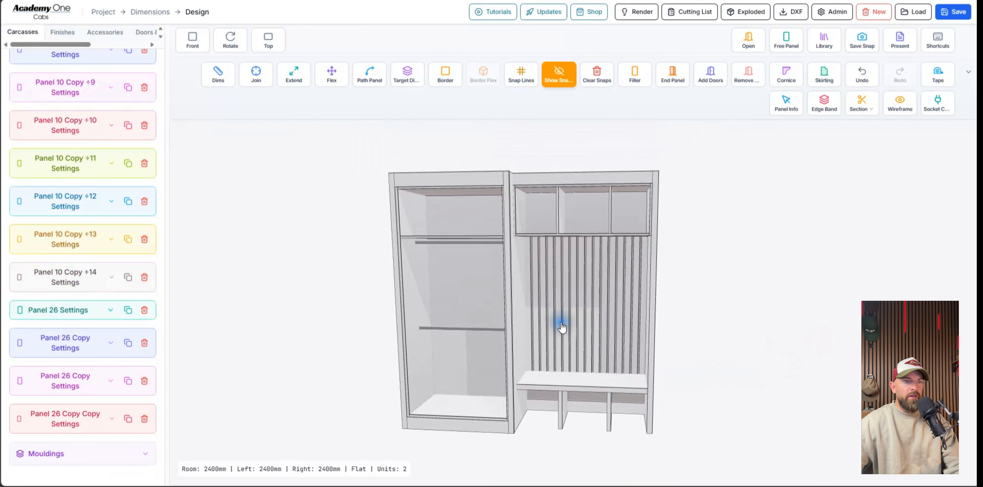
mouse_move(545, 266)
middle_mouse_down()
mouse_move(533, 275)
mouse_move(615, 139)
mouse_move(540, 253)
middle_mouse_up()
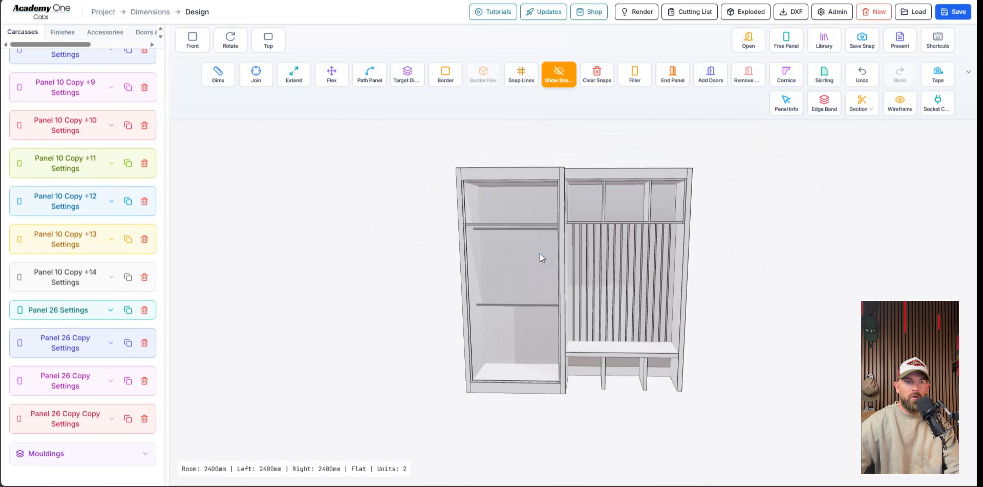
middle_click_drag(610, 215, 600, 252)
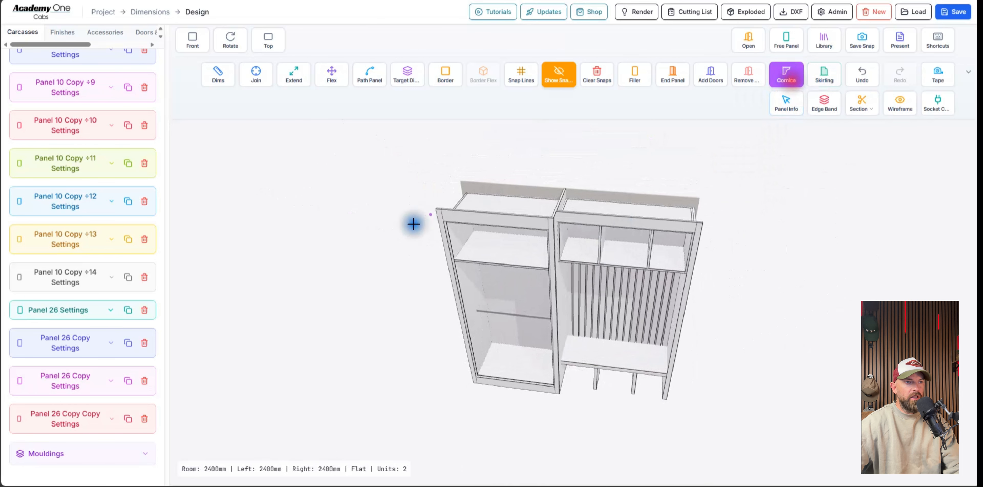
mouse_move(414, 223)
middle_mouse_down()
mouse_move(441, 211)
mouse_move(426, 226)
middle_mouse_up()
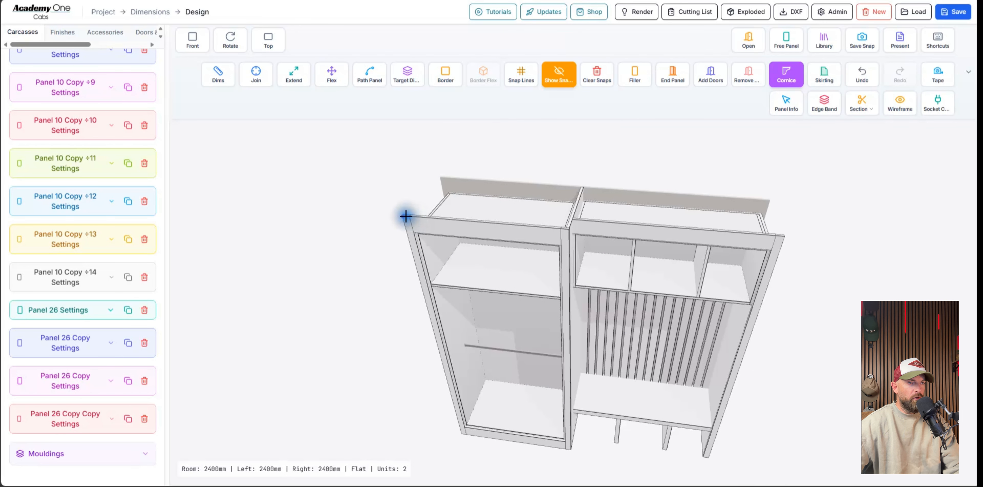
left_click(410, 230)
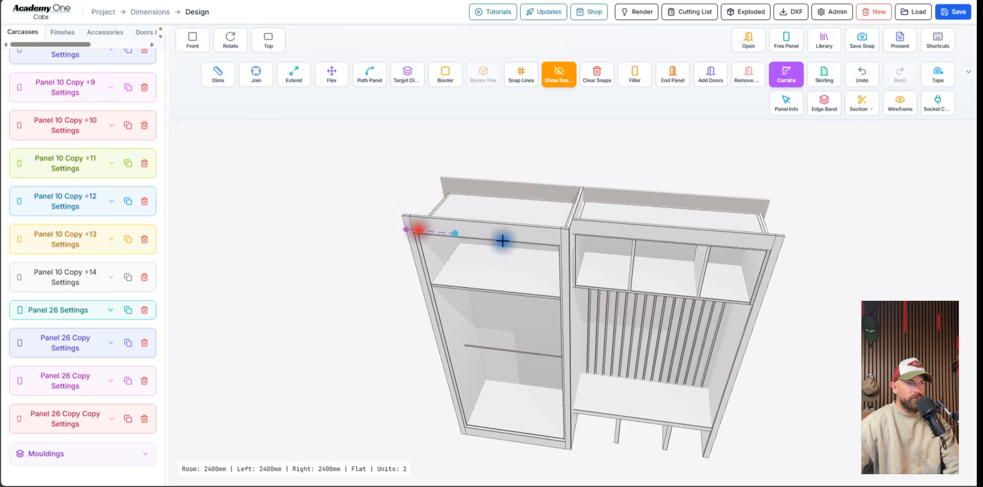
middle_click_drag(564, 241, 546, 242)
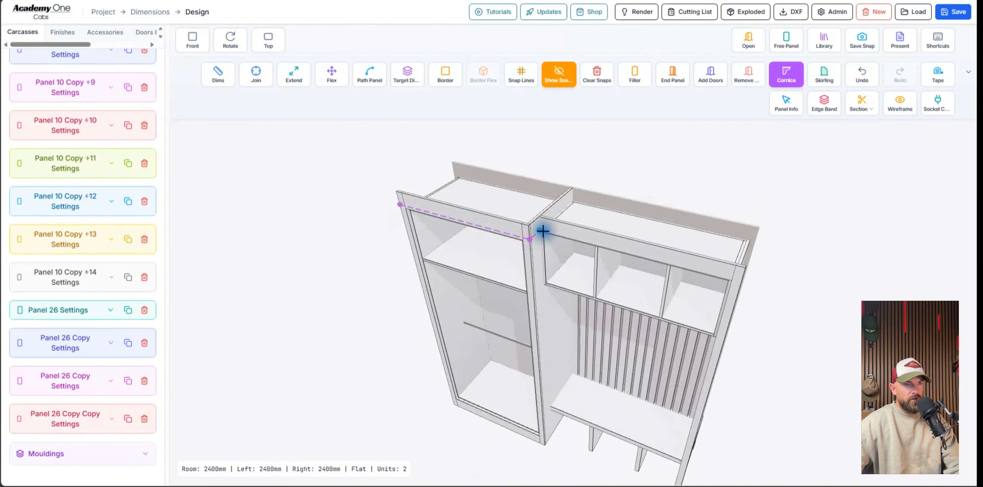
Continue the cornice path back to the open bay's face and across its top, finishing at the far end panel.
scroll(546, 228, "up", 5)
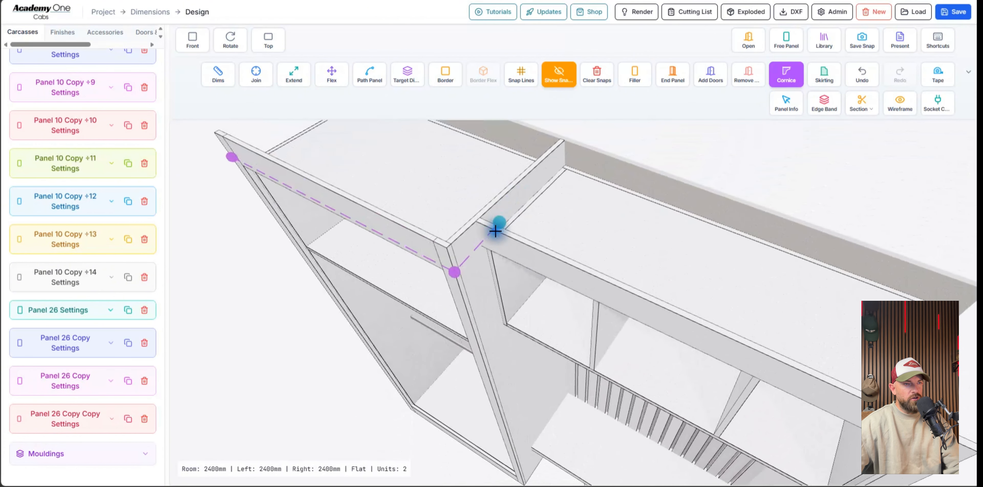
left_click(490, 242)
scroll(542, 266, "down", 5)
middle_click_drag(641, 286, 584, 268)
middle_click_drag(487, 243, 541, 264)
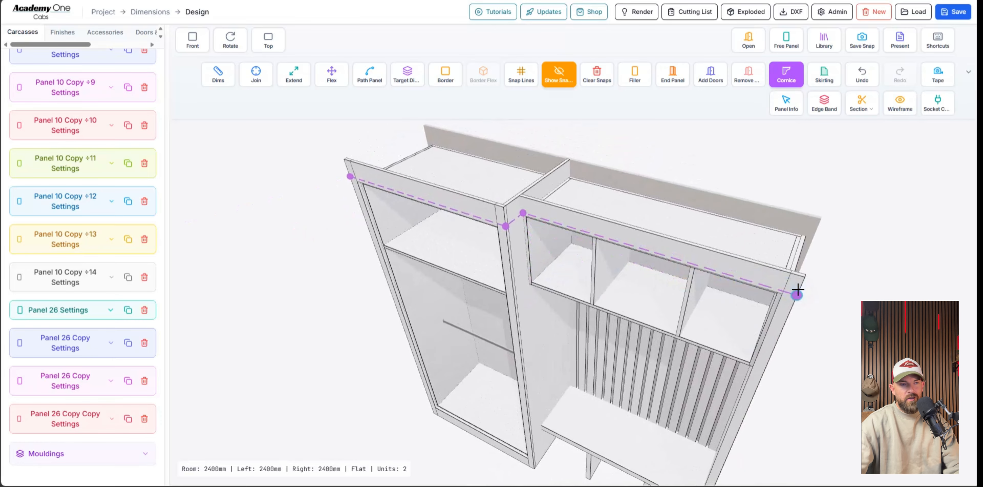
double_click(798, 289)
left_click_drag(616, 276, 648, 248)
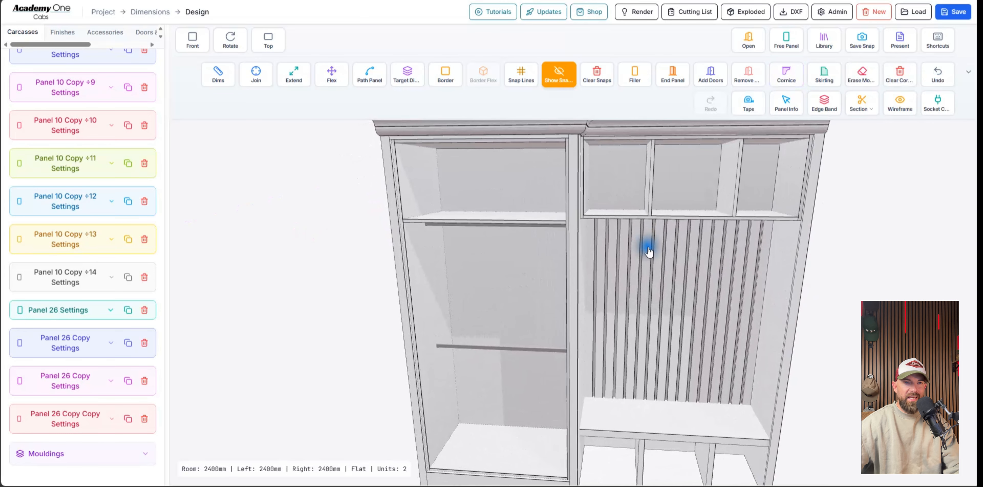
scroll(648, 248, "down", 5)
left_click_drag(599, 185, 592, 266)
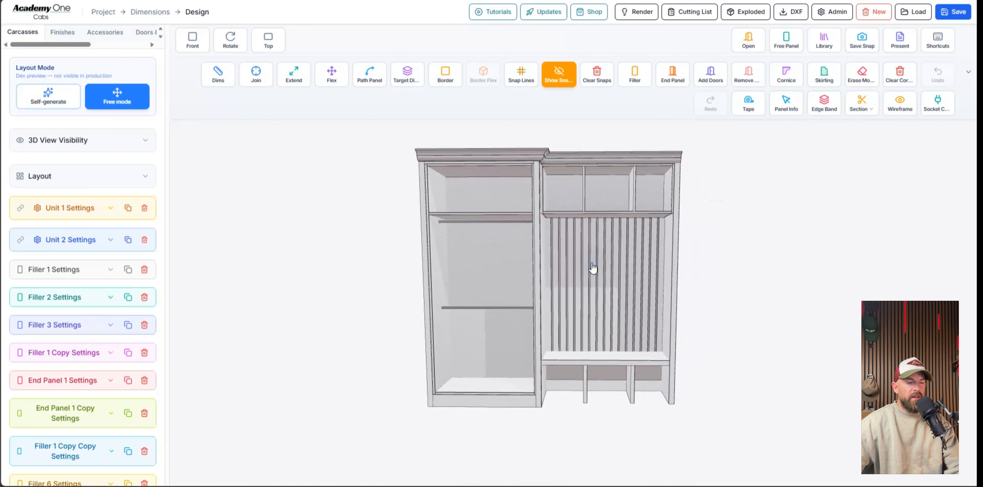
left_click(599, 327)
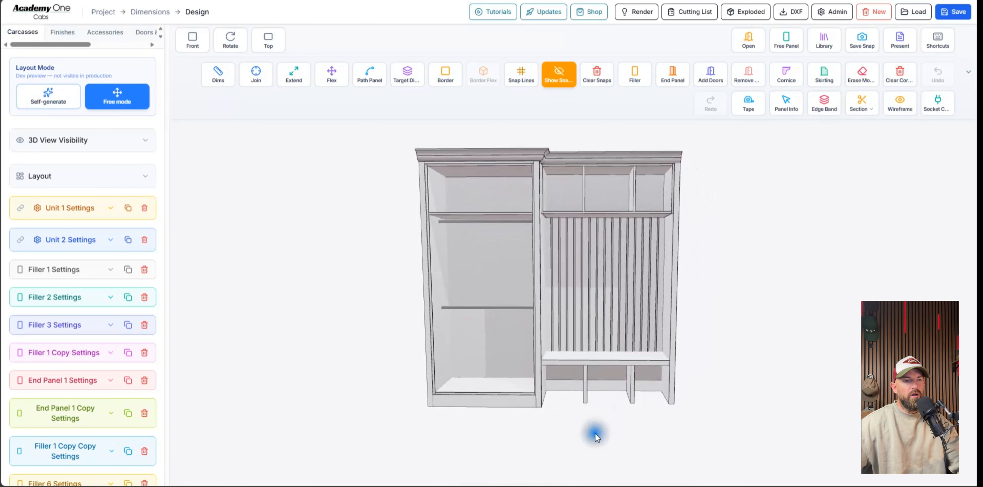
left_click(593, 380)
left_click(594, 389)
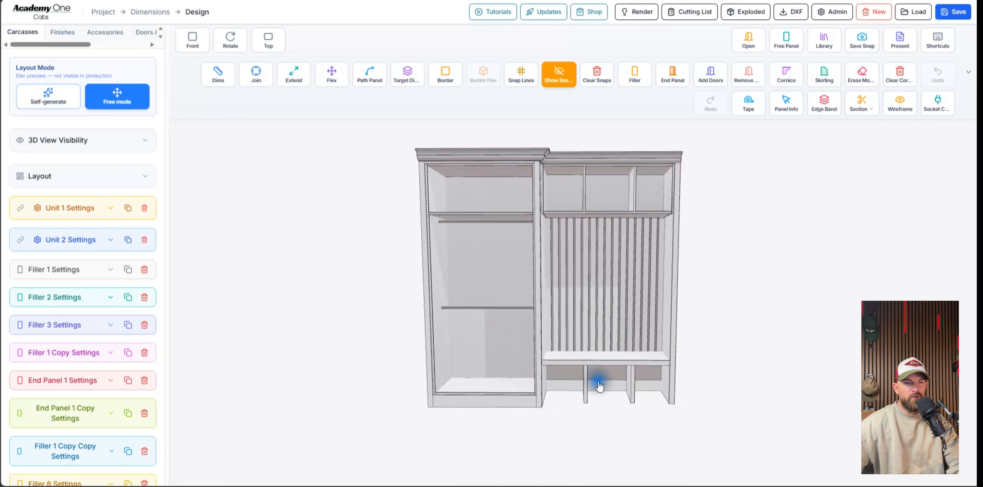
left_click(621, 128)
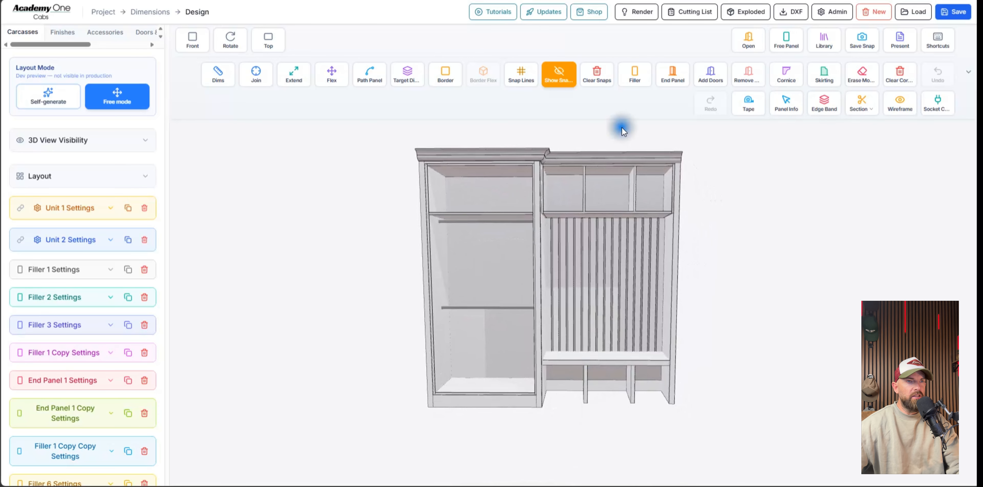
left_click(826, 77)
scroll(449, 417, "up", 5)
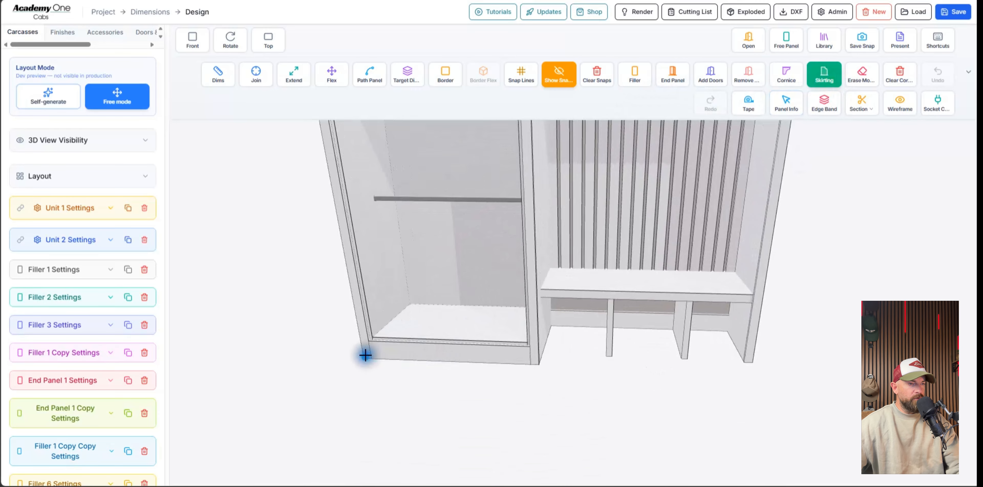
left_click(366, 356)
left_click_drag(529, 363, 501, 361)
key("Escape")
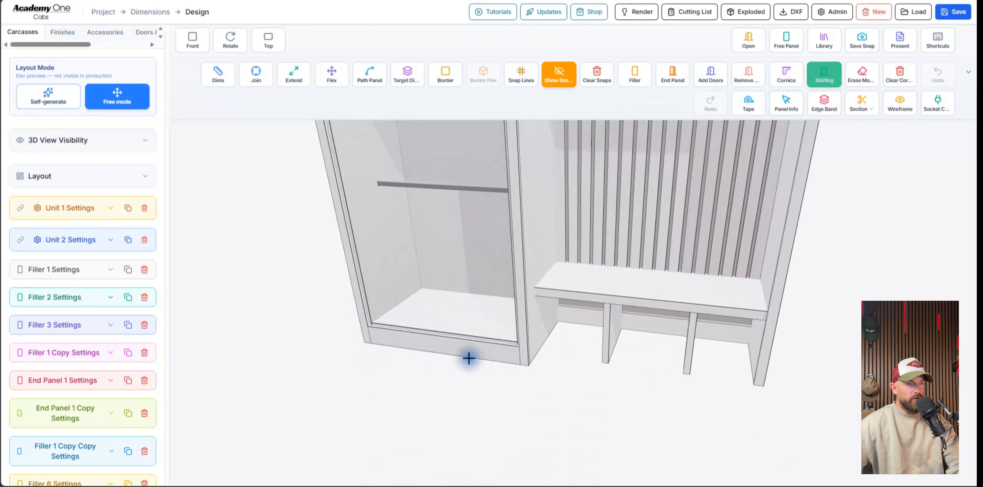
Trace a Skirting path along the carcass's front base, back along its side and across the rear of the open bay.
left_click(823, 75)
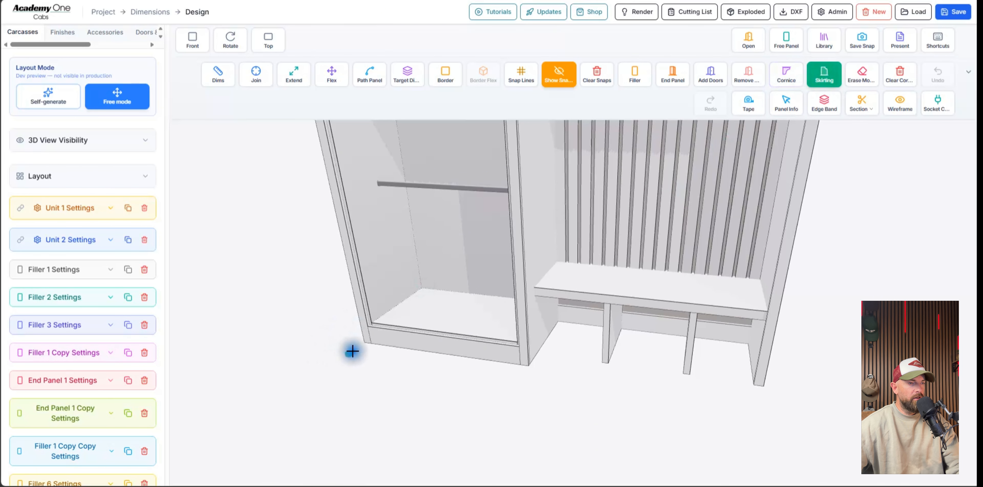
left_click(366, 342)
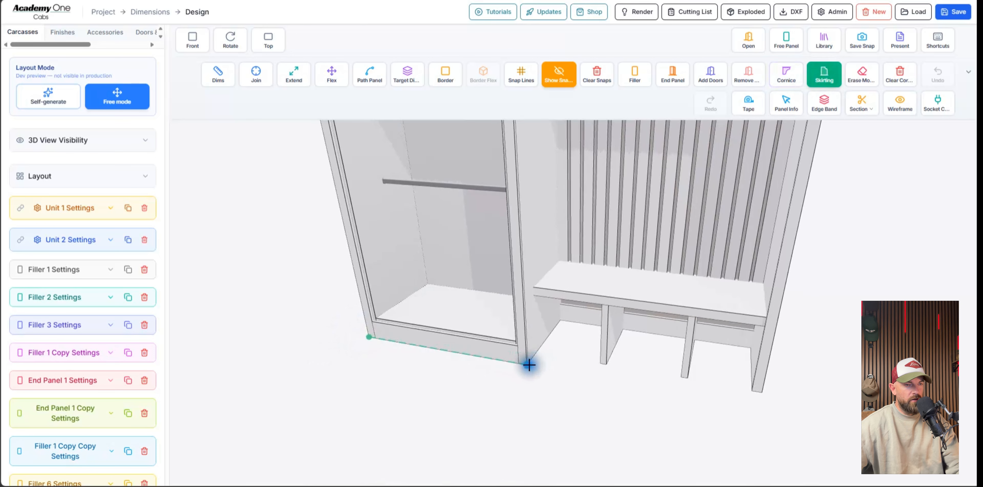
left_click(528, 366)
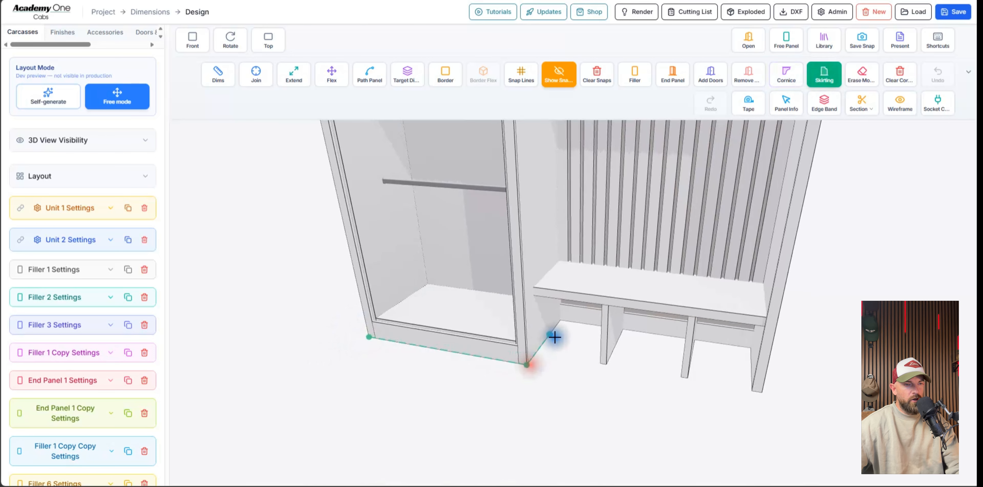
left_click(561, 320)
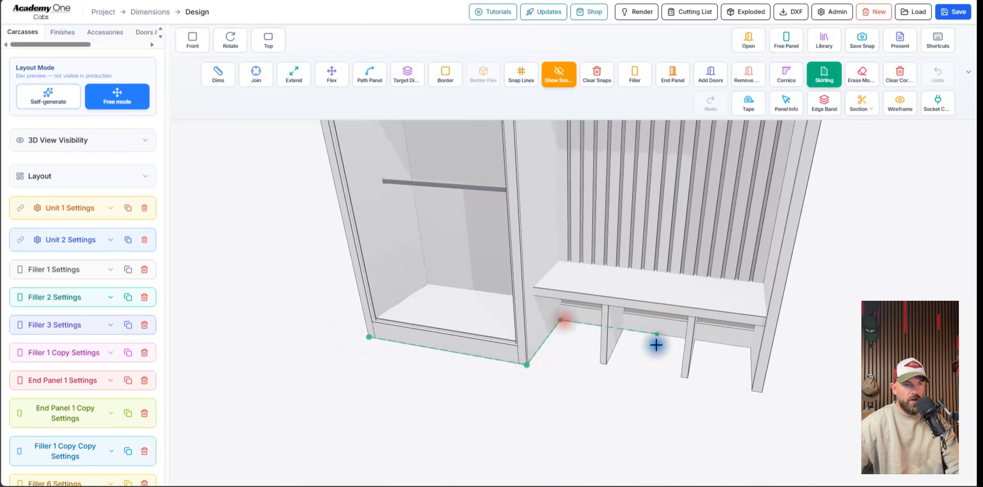
left_click(751, 349)
Finish the skirting path forward along the far end panel's inner face and across its front edge.
scroll(756, 396, "up", 5)
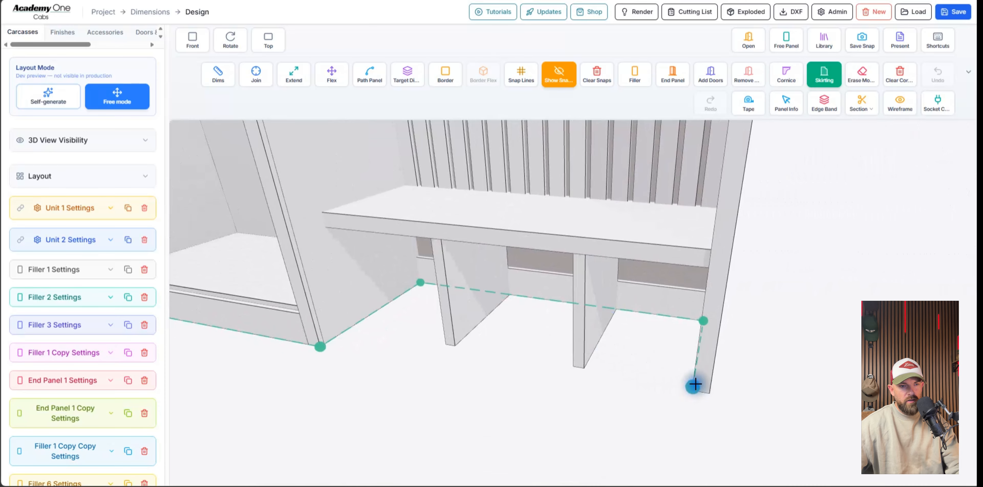
middle_click_drag(710, 384, 775, 385)
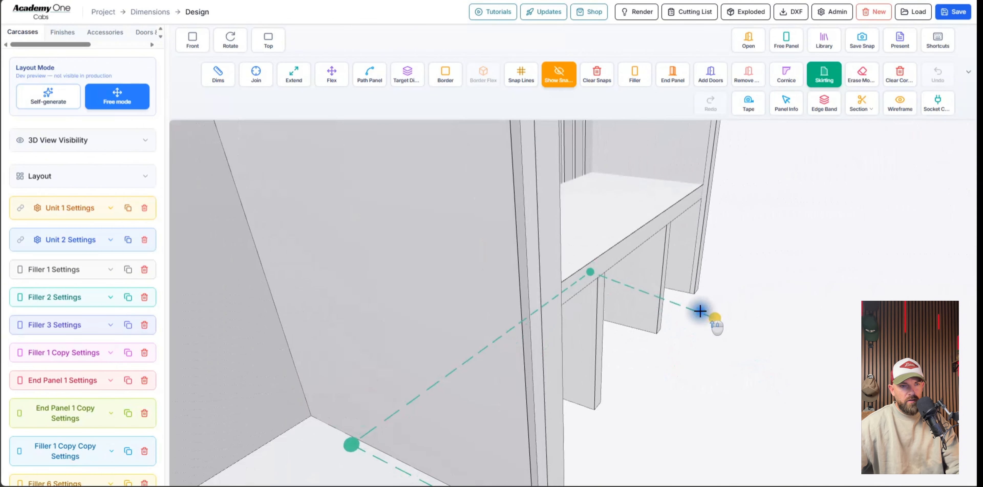
scroll(700, 292, "up", 5)
left_click(722, 279)
middle_click_drag(722, 281, 607, 308)
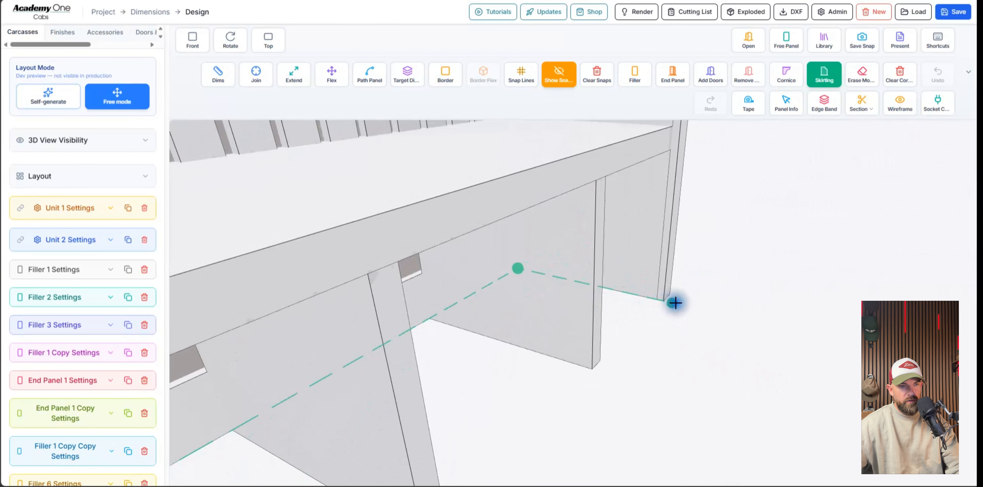
left_click(666, 301)
middle_click_drag(666, 302, 564, 263)
left_click(750, 401)
scroll(642, 289, "down", 3)
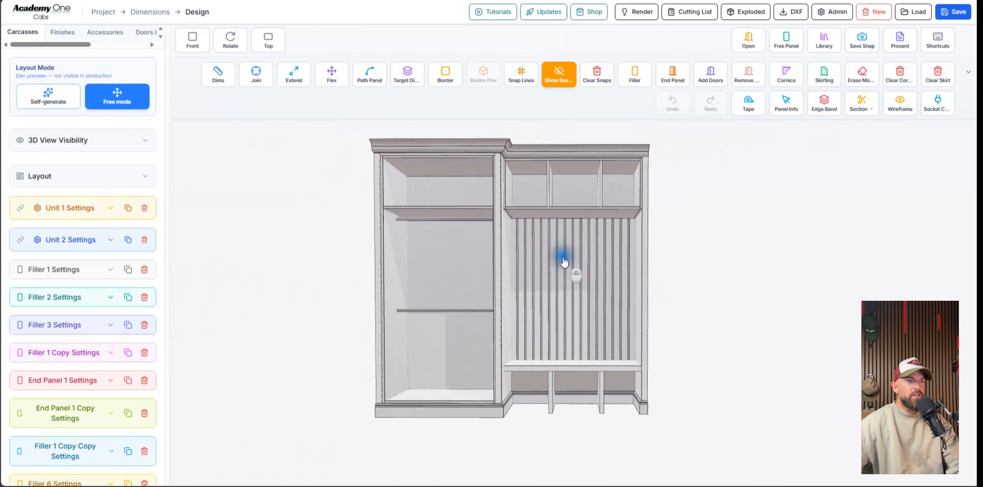
Add a pair of doors to the tall carcass and set their style to Bespoke Fluted Arch.
left_click(720, 78)
left_click(433, 238)
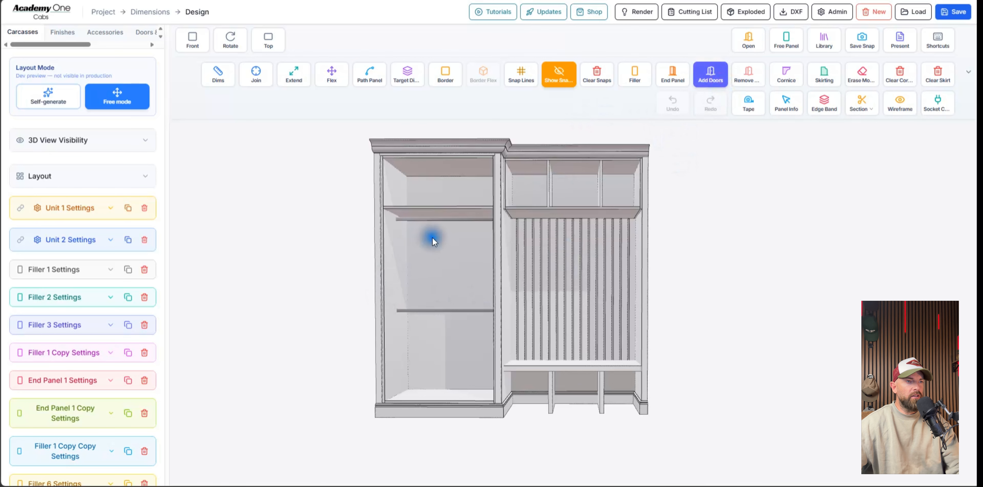
left_click(456, 268)
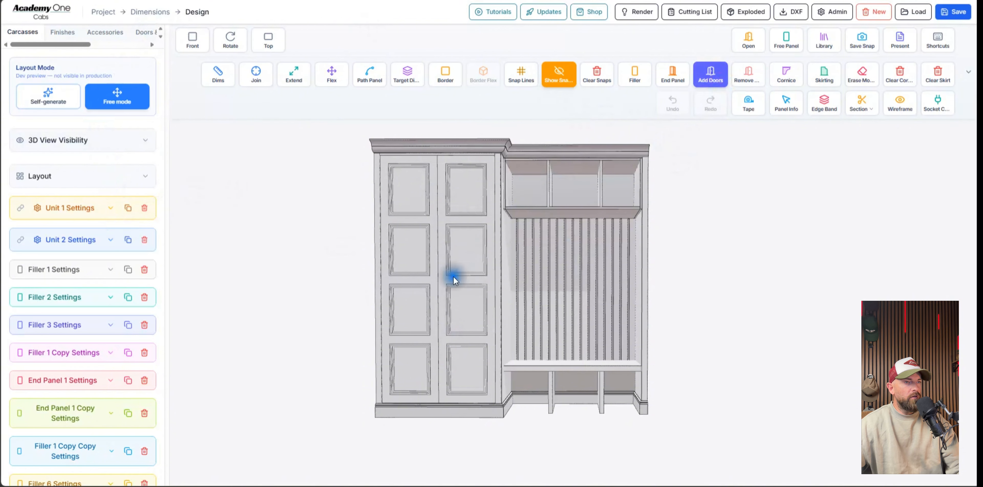
left_click(110, 32)
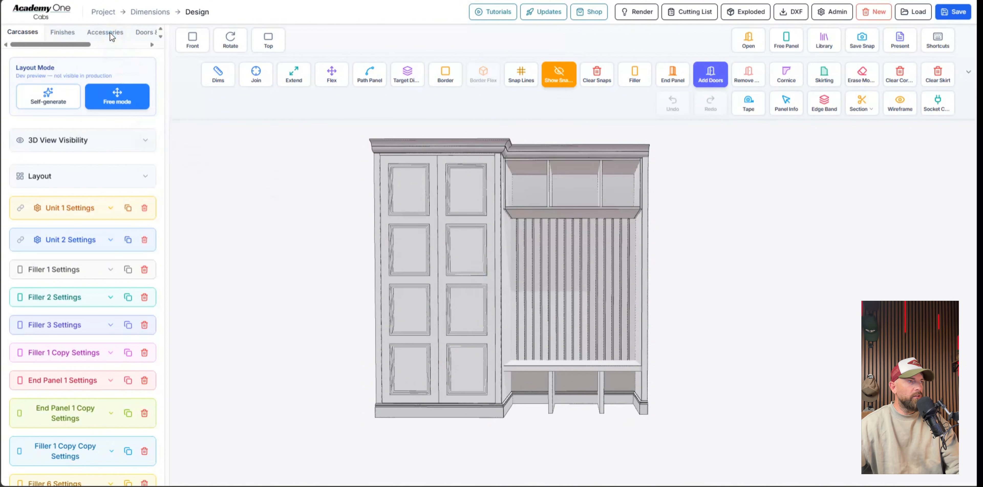
left_click(146, 32)
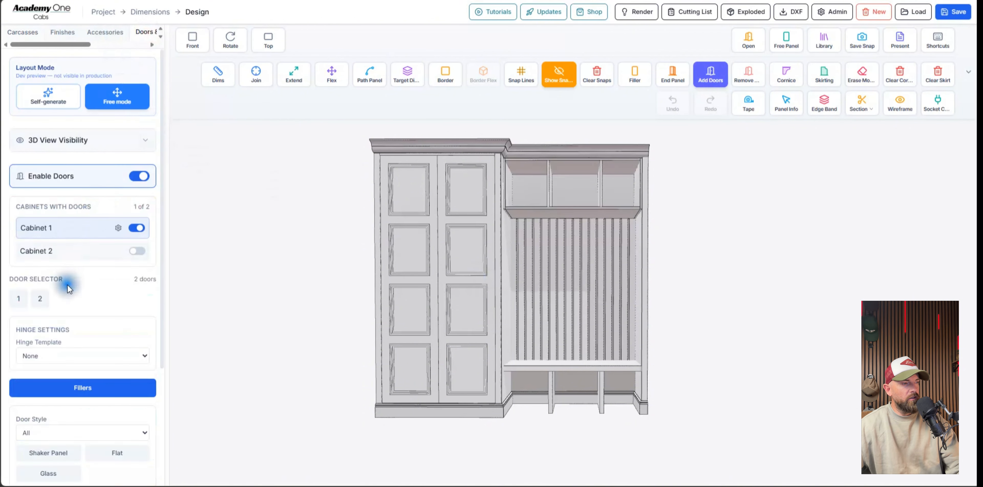
scroll(68, 331, "down", 3)
left_click(65, 330)
left_click(63, 383)
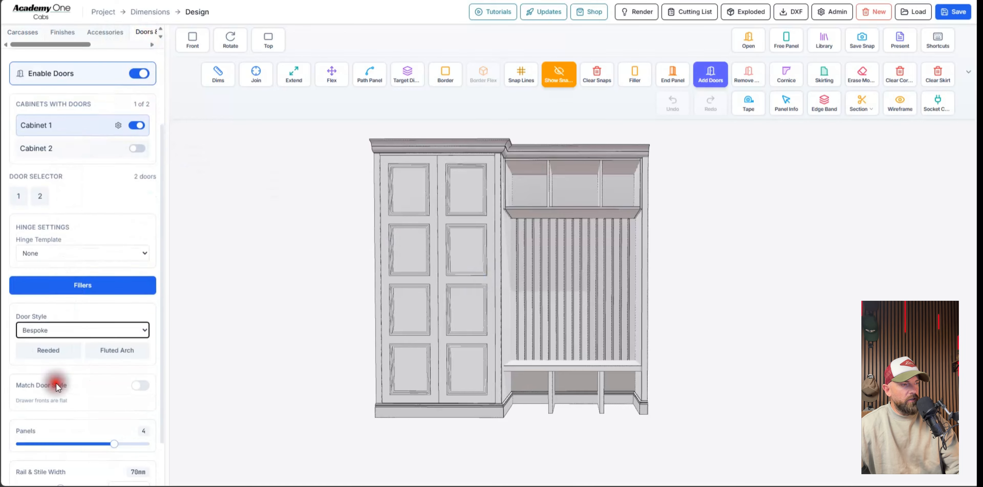
scroll(83, 366, "down", 1)
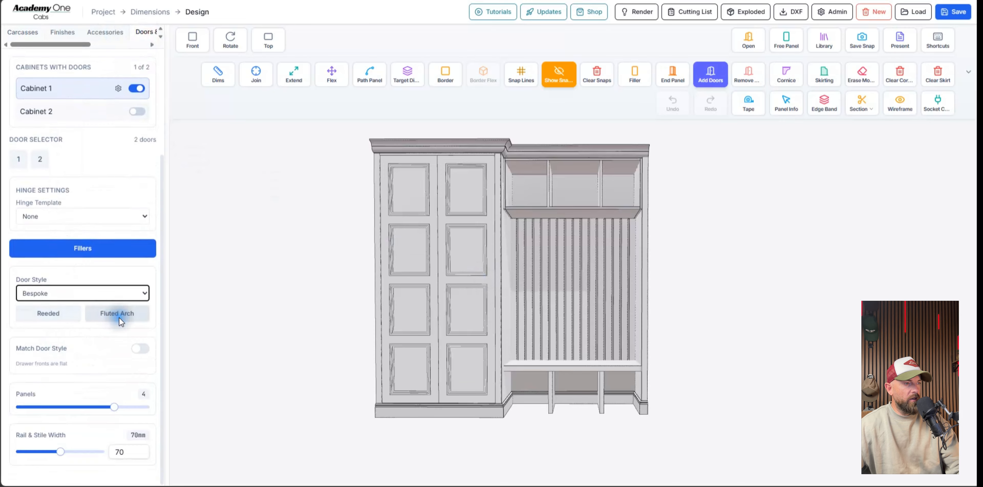
left_click(118, 317)
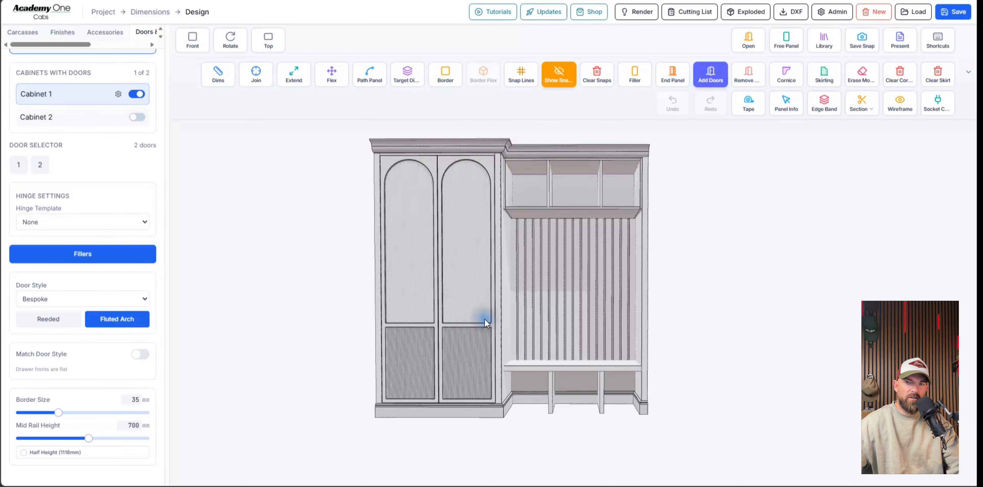
Set the fluted arch doors' mid rail height to 845 mm and border size to 41 mm.
scroll(69, 369, "down", 1)
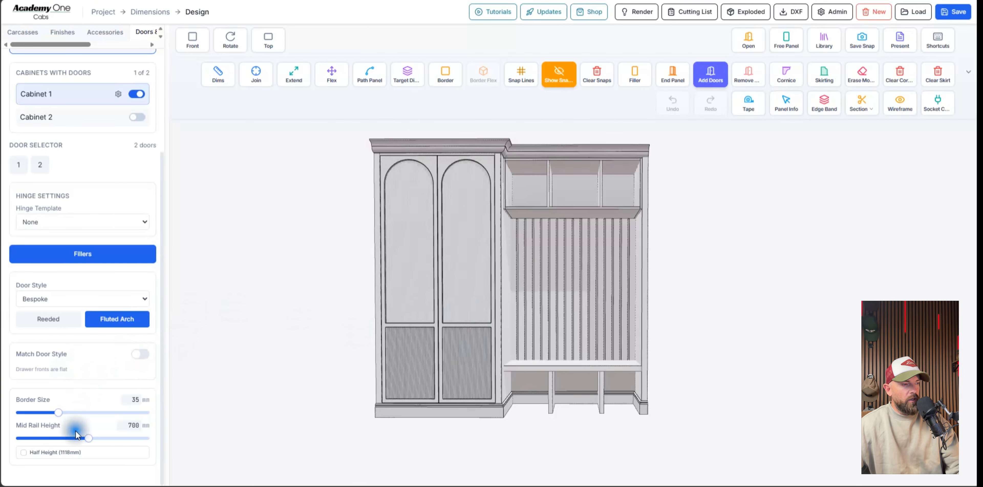
left_click_drag(90, 438, 109, 435)
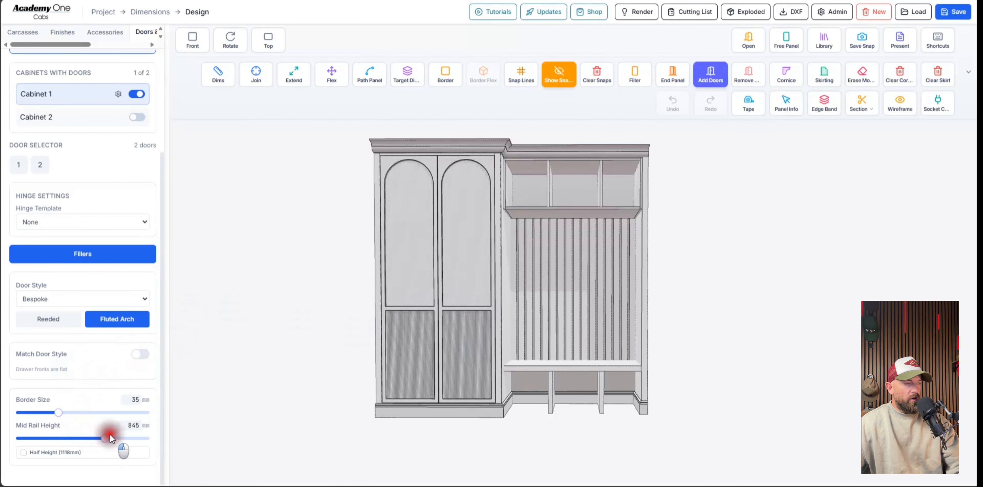
mouse_move(59, 413)
left_mouse_down()
mouse_move(97, 416)
mouse_move(72, 415)
left_mouse_up()
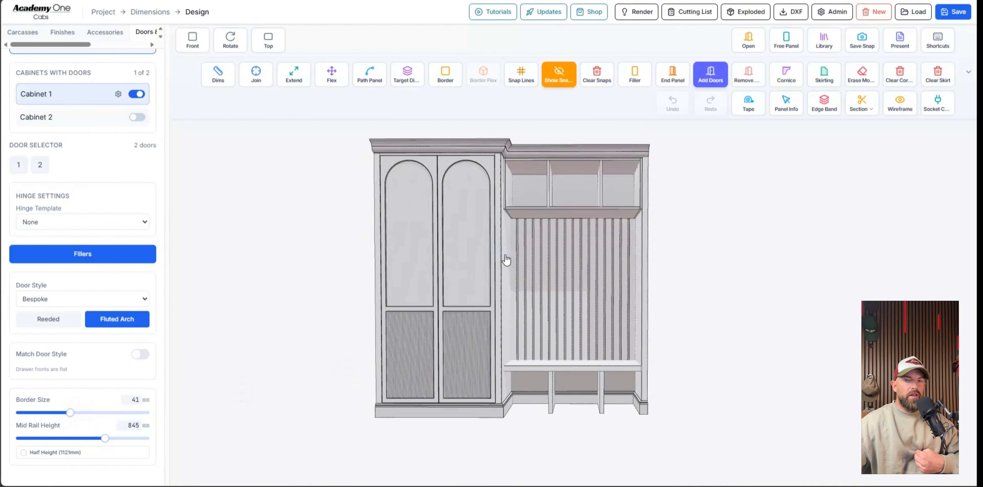
Adjust the bench seat panel slightly at its front using Flex.
left_click_drag(506, 258, 577, 252)
middle_click_drag(632, 331, 642, 395)
left_click(624, 372)
scroll(604, 359, "up", 8)
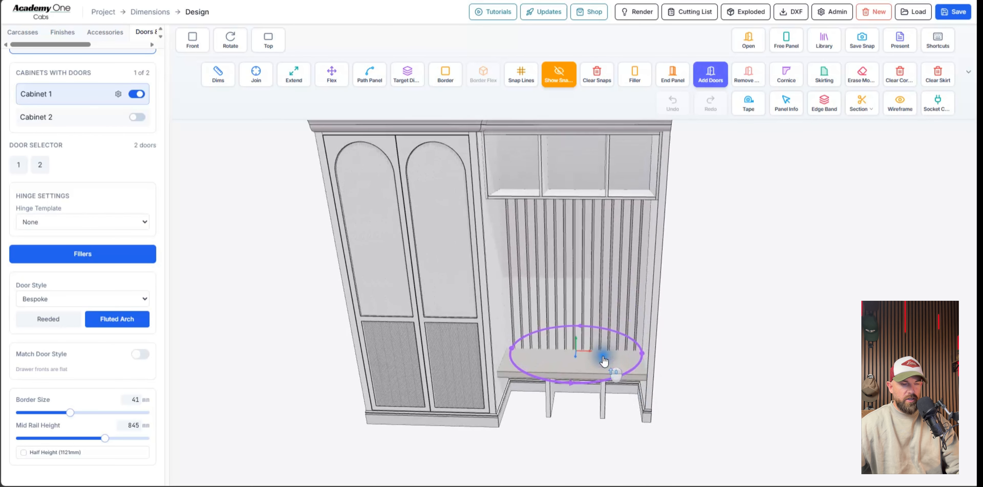
double_click(604, 359)
mouse_move(599, 363)
left_mouse_down()
mouse_move(586, 364)
mouse_move(594, 366)
left_mouse_up()
middle_click_drag(713, 376, 564, 377)
scroll(569, 285, "down", 5)
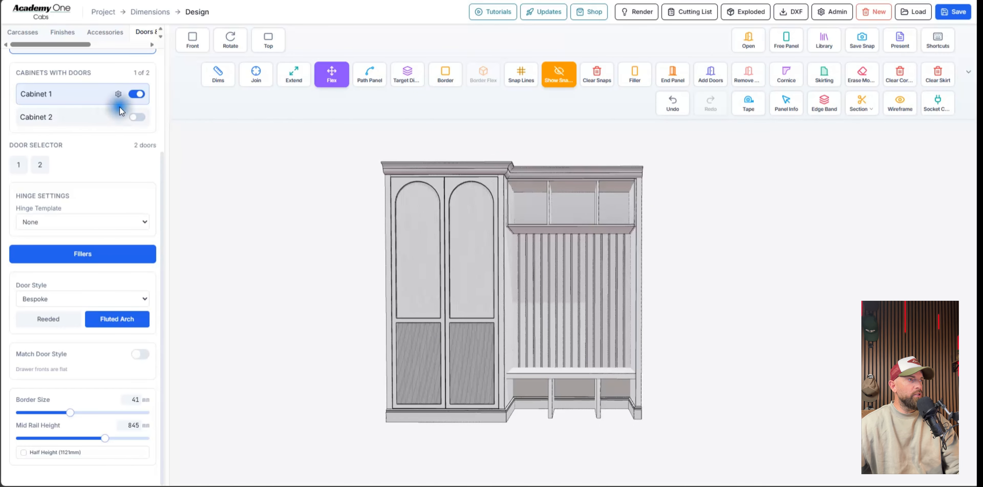
Apply the Kakelugn general finish to all doors, free panels and carcasses.
left_click(61, 32)
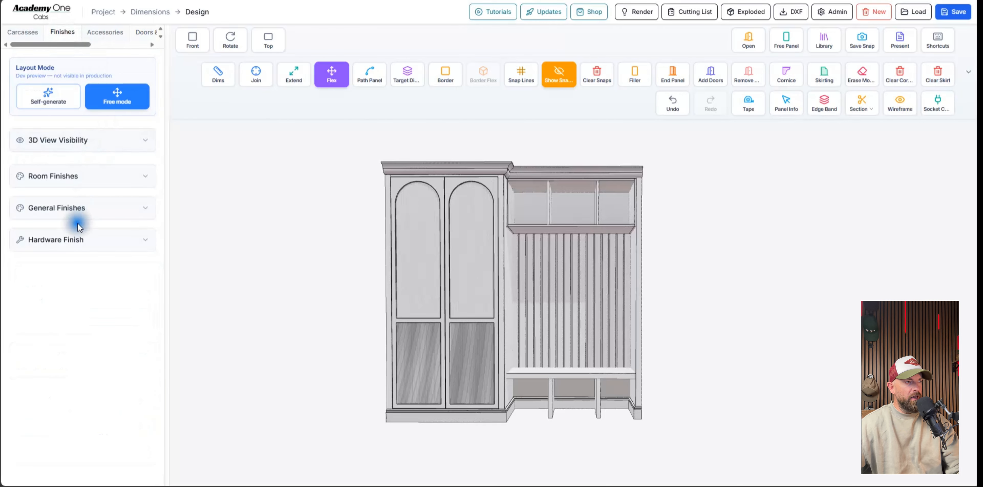
left_click(65, 209)
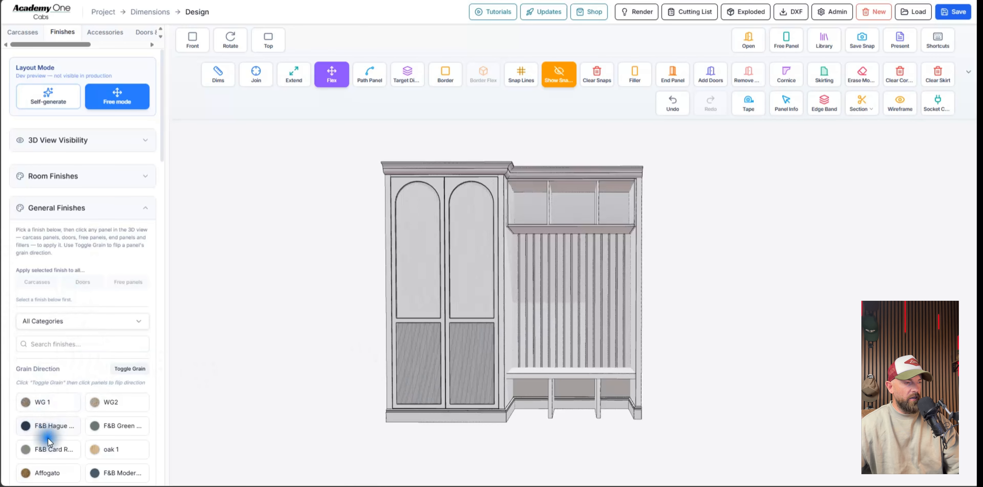
scroll(45, 453, "down", 1)
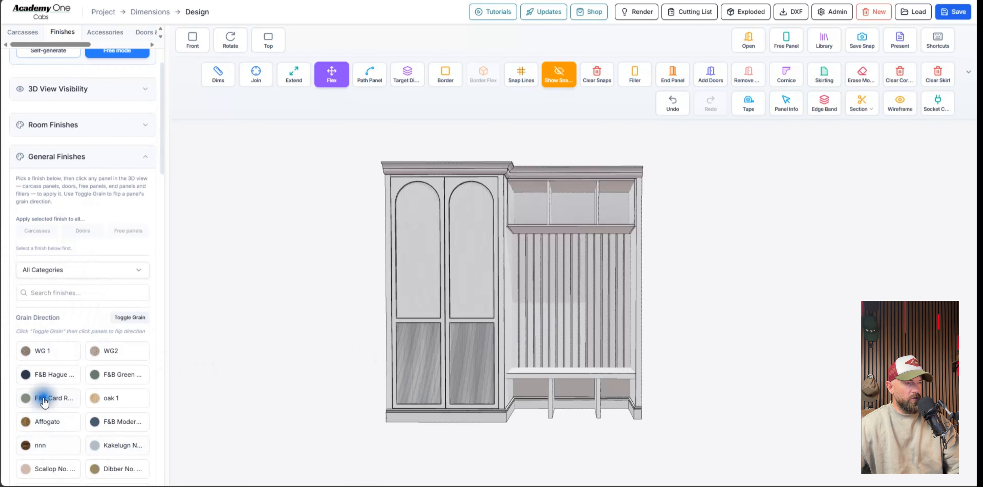
left_click(120, 451)
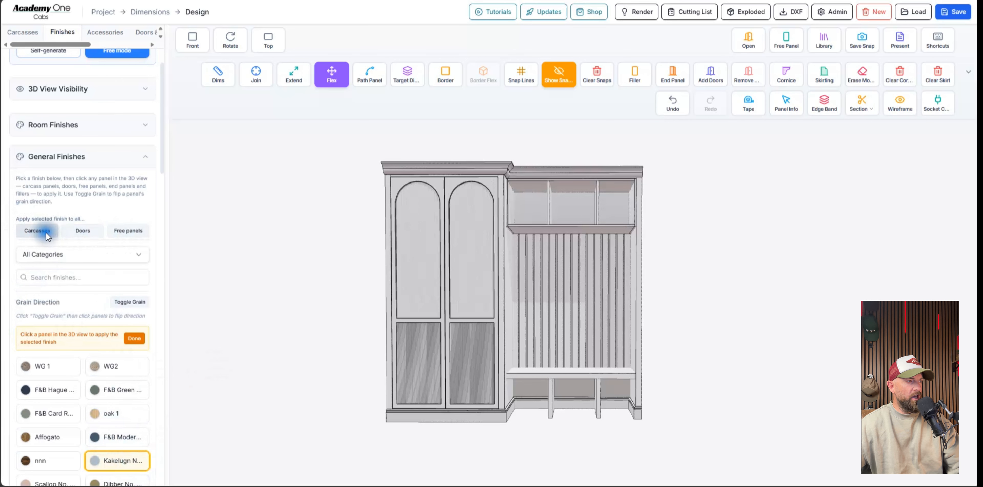
left_click(78, 232)
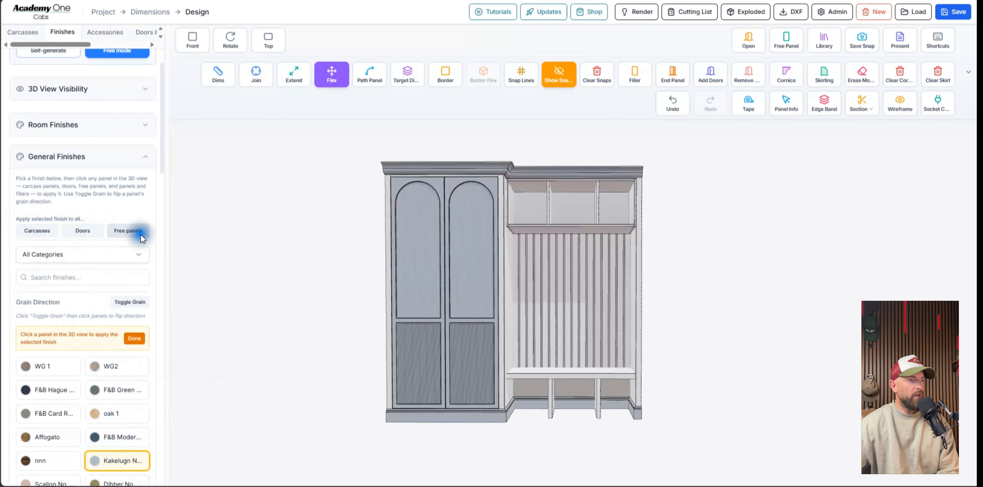
left_click(138, 233)
left_click(83, 232)
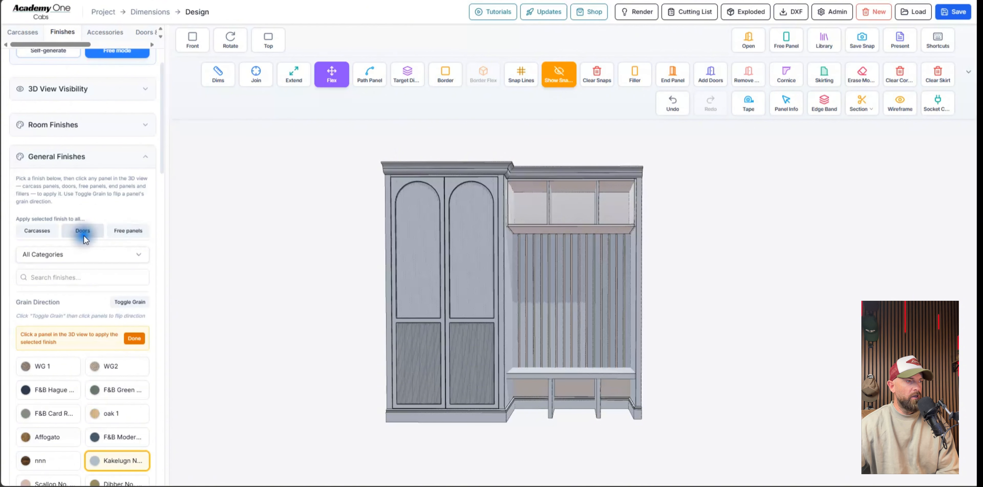
left_click(55, 230)
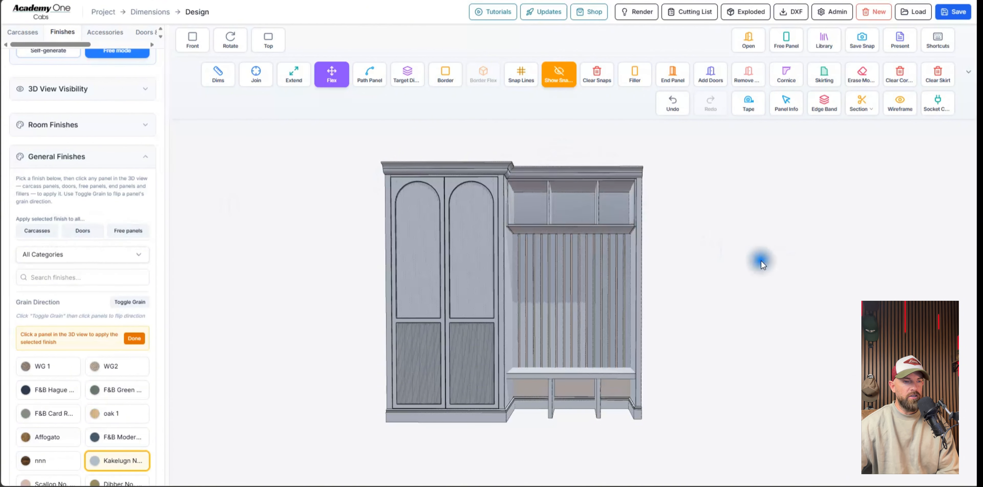
left_click(575, 371)
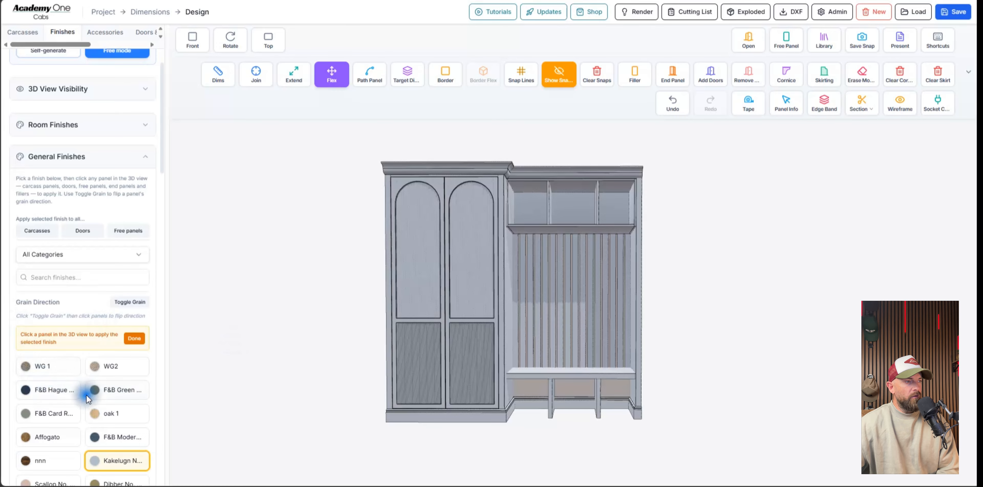
left_click(135, 337)
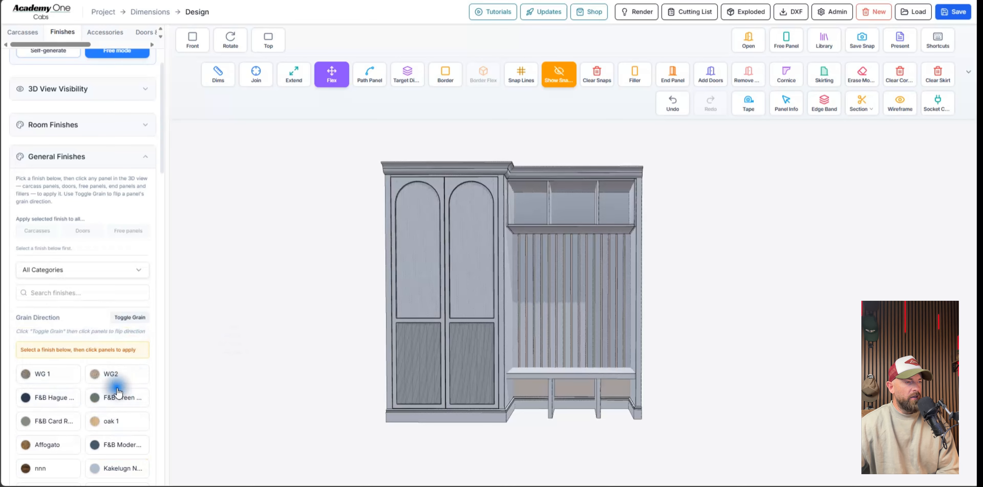
Apply the WG2 wood finish to the bench seat and flip its grain direction.
left_click(102, 377)
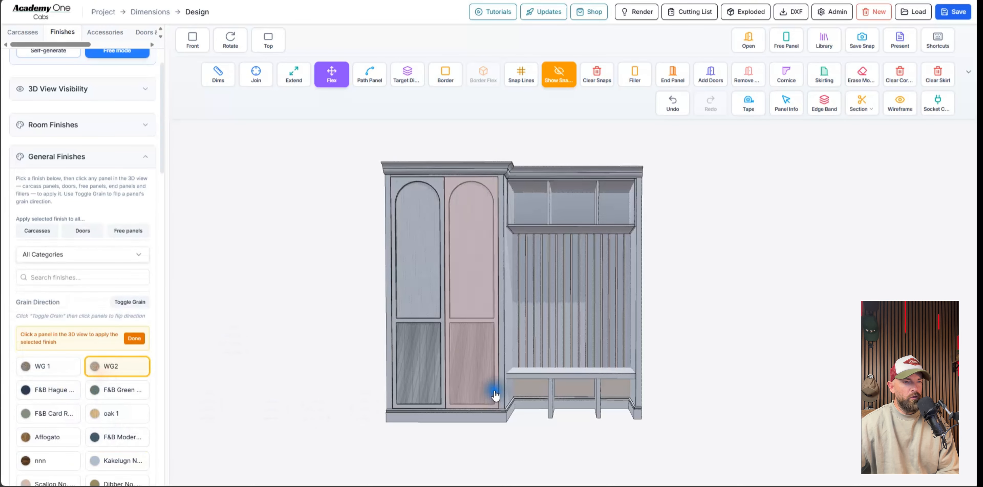
left_click(546, 379)
left_click_drag(580, 355, 579, 392)
scroll(566, 370, "up", 5)
left_click(132, 302)
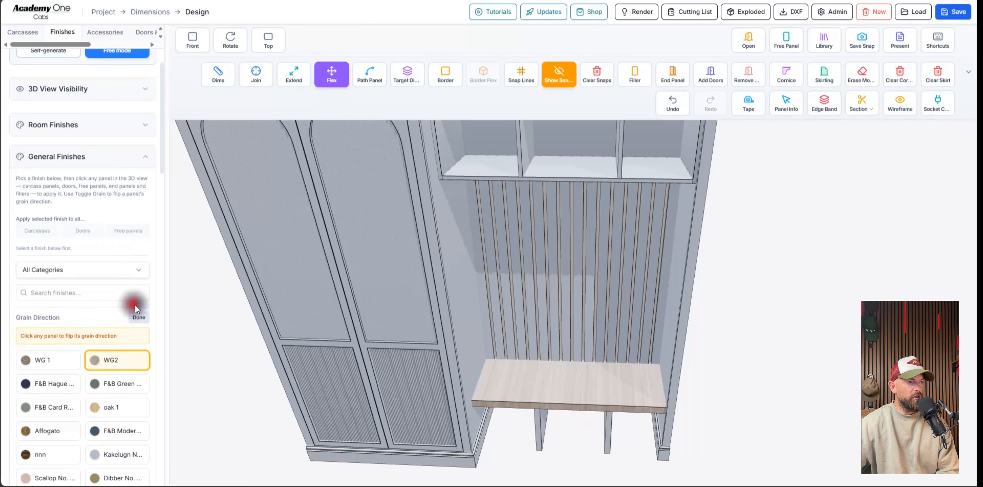
left_click(543, 376)
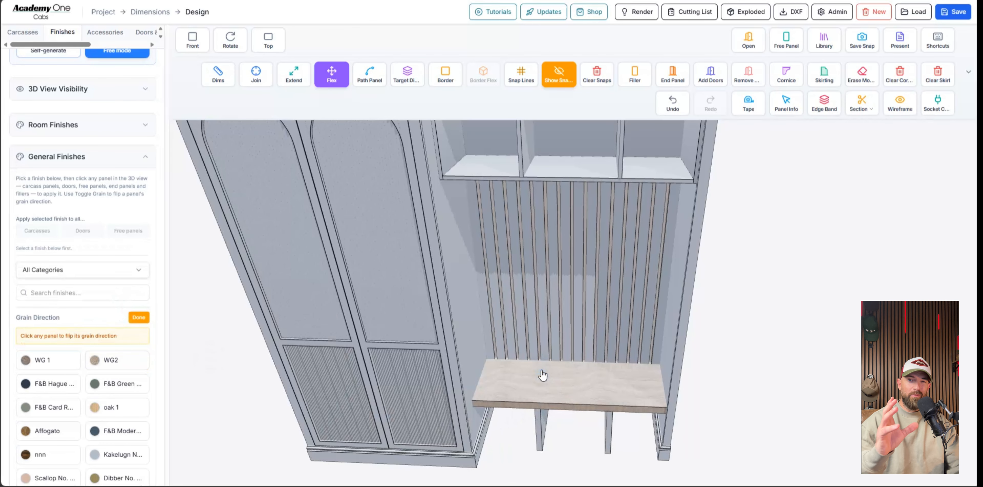
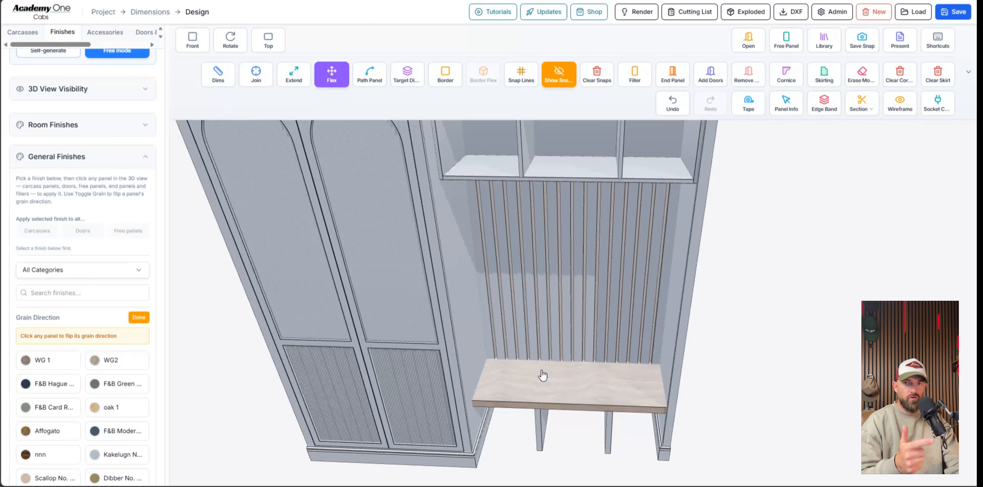
Turn off the doors of Cabinet 1 to expose the carcass interior.
scroll(542, 371, "down", 5)
left_click_drag(543, 378, 543, 339)
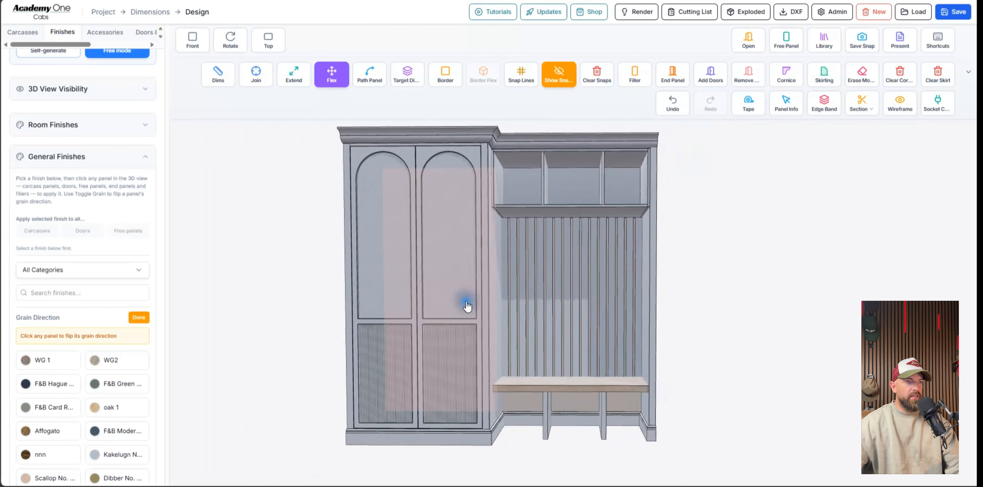
left_click(144, 31)
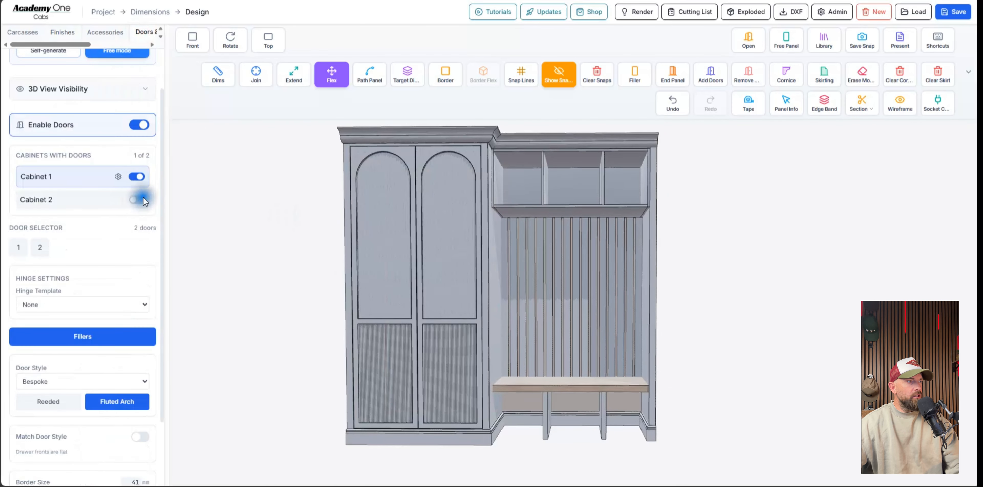
left_click(137, 174)
left_click_drag(385, 256, 369, 259)
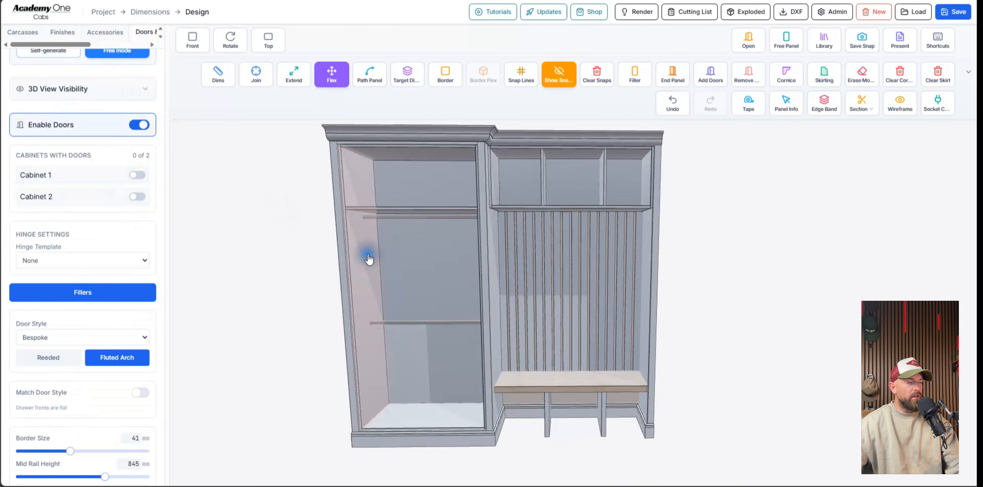
Apply the WG2 finish to the inner side panels and back panel of the tall carcass.
left_click(63, 30)
left_click(99, 364)
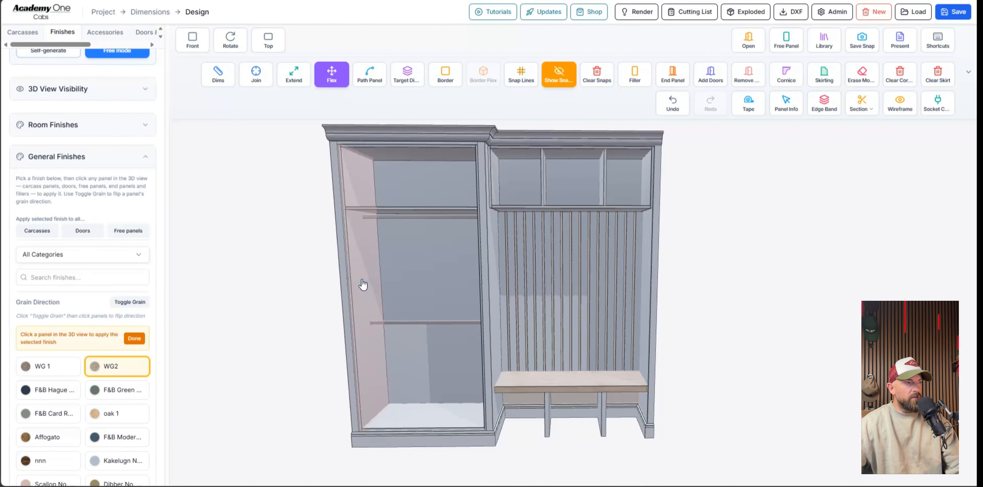
left_click(362, 281)
right_click_drag(408, 271, 471, 274)
left_click(418, 271)
left_click(499, 271)
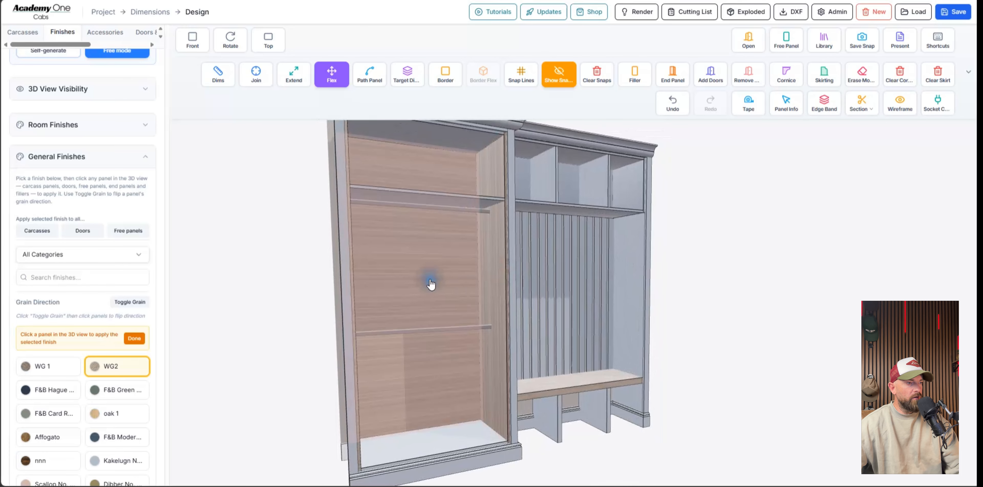
Flip the grain direction of the tall carcass's back panel.
left_click(132, 306)
left_click(406, 278)
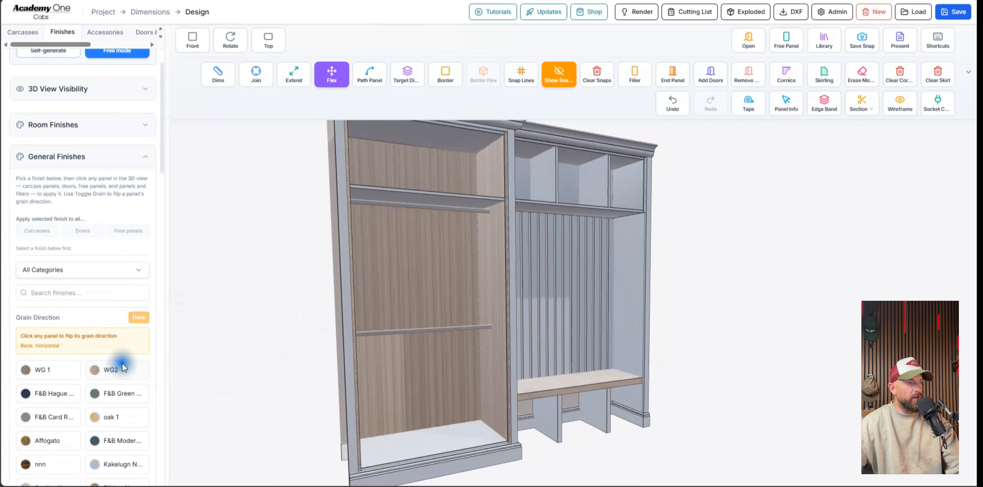
left_click(138, 317)
Apply the WG2 finish to the tall carcass's base, shelf and top panels.
left_click(109, 361)
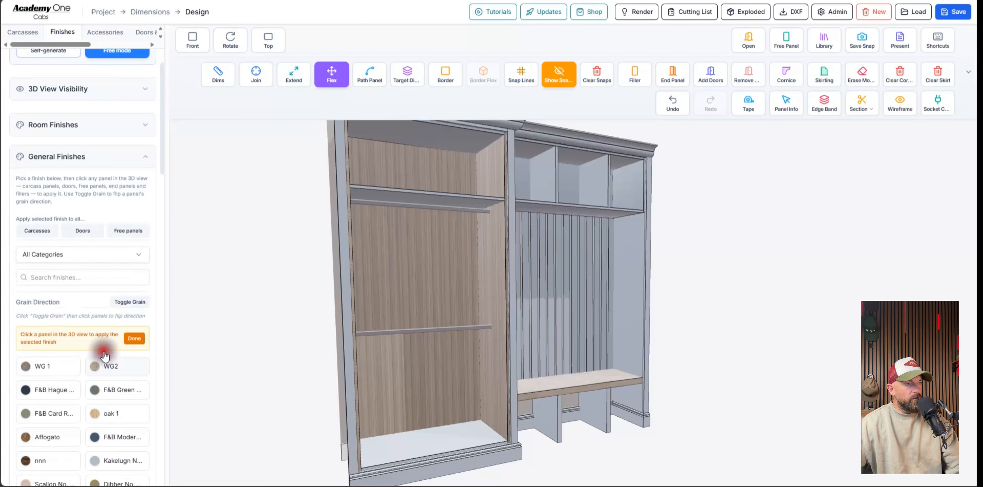
right_click_drag(428, 455, 435, 392)
middle_click_drag(436, 392, 430, 358)
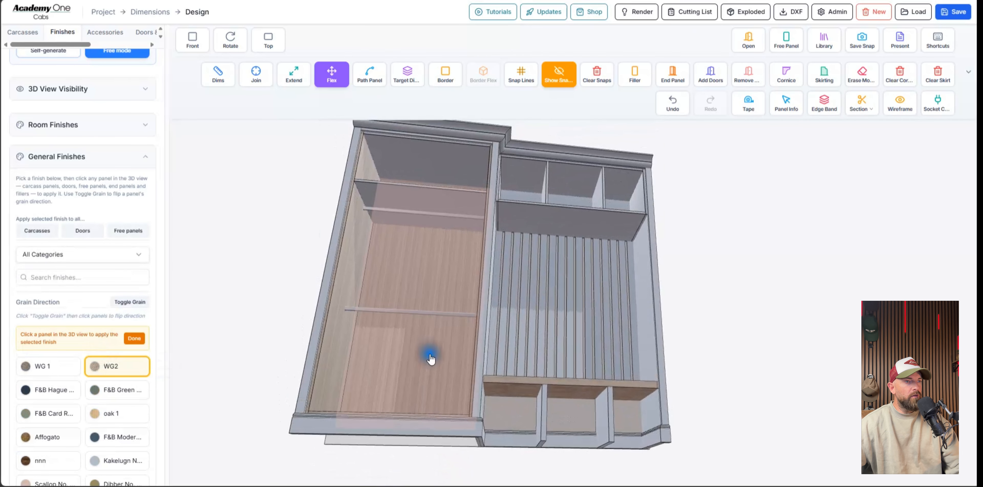
left_click(404, 198)
left_click(424, 168)
scroll(418, 264, "down", 4)
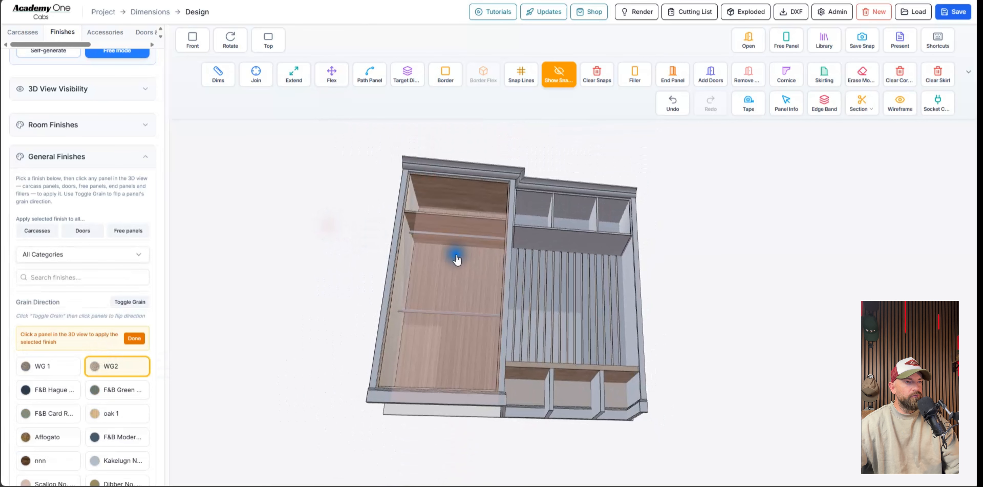
right_click_drag(457, 257, 325, 263)
left_click(137, 336)
right_click_drag(392, 324, 476, 292)
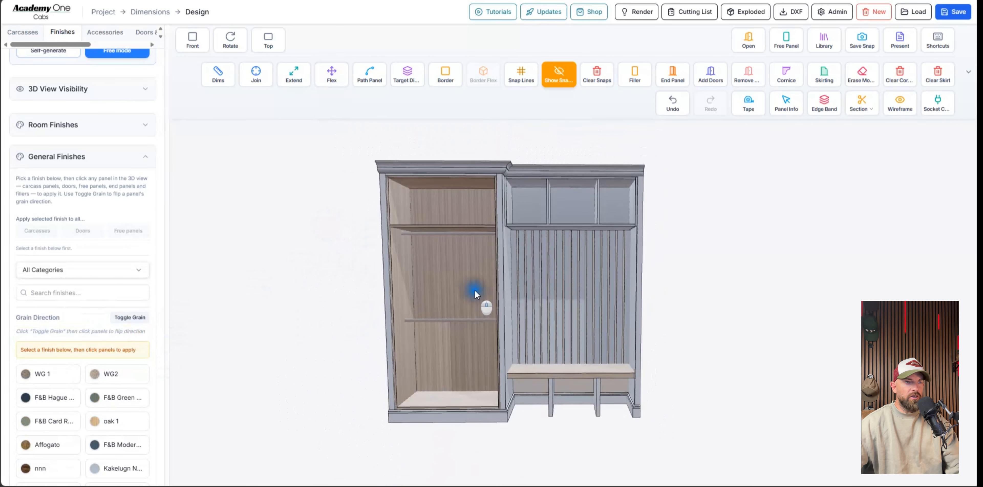
Add a filler at the underside of the shelf below the bench bay's upper cubbies.
right_click_drag(590, 257, 588, 231)
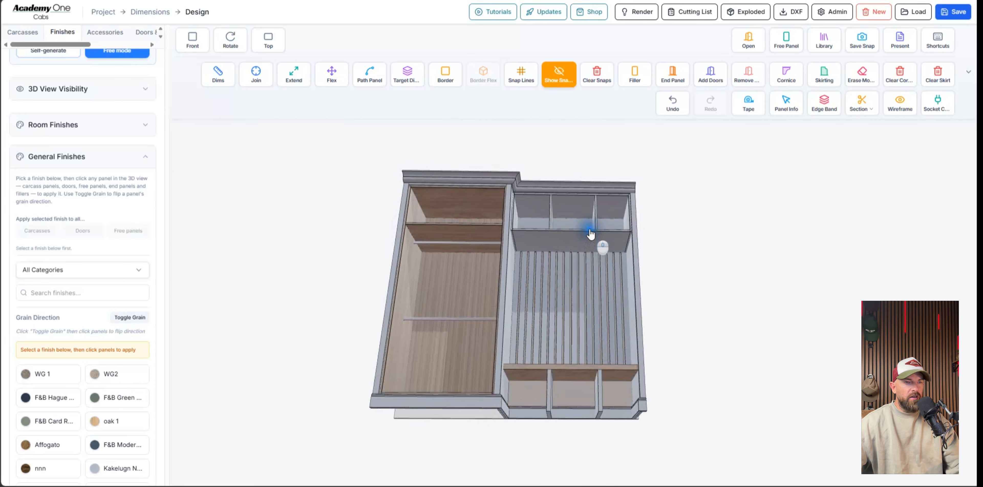
scroll(582, 240, "up", 5)
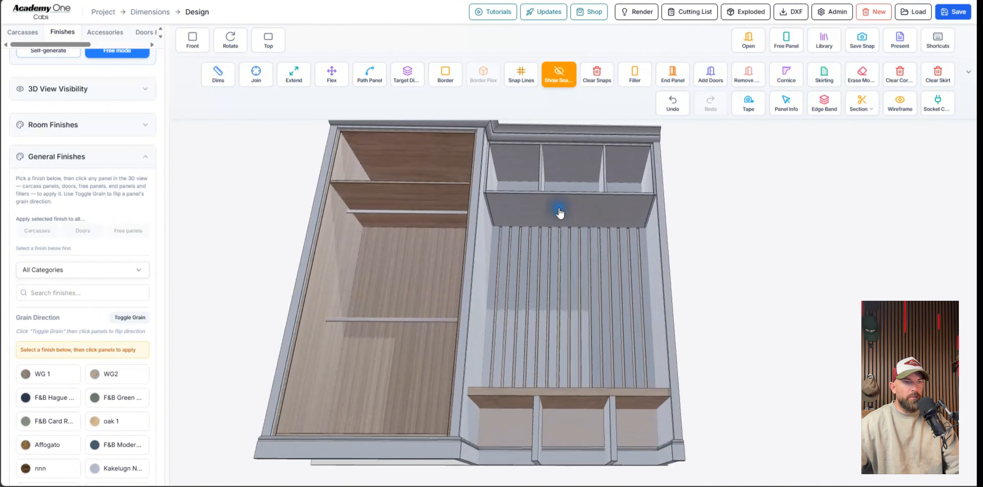
scroll(560, 211, "up", 6)
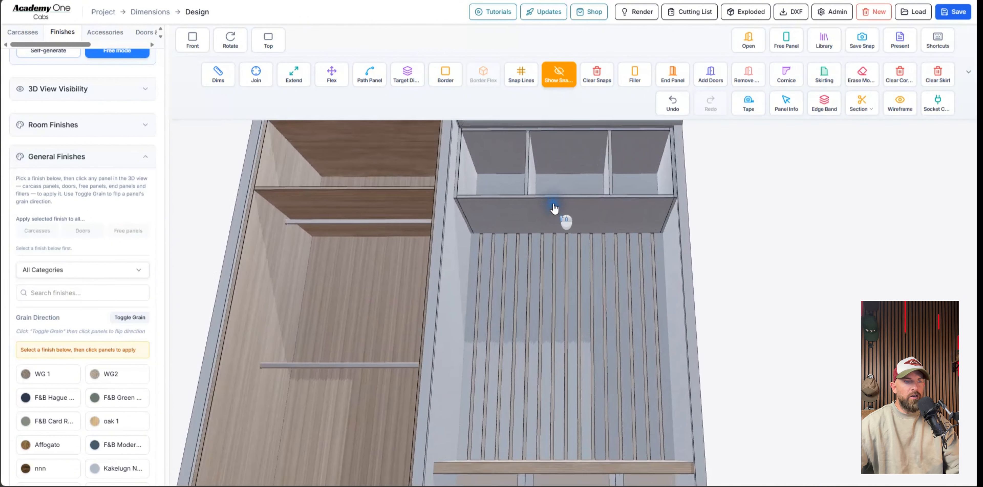
scroll(555, 209, "up", 2)
left_click(635, 76)
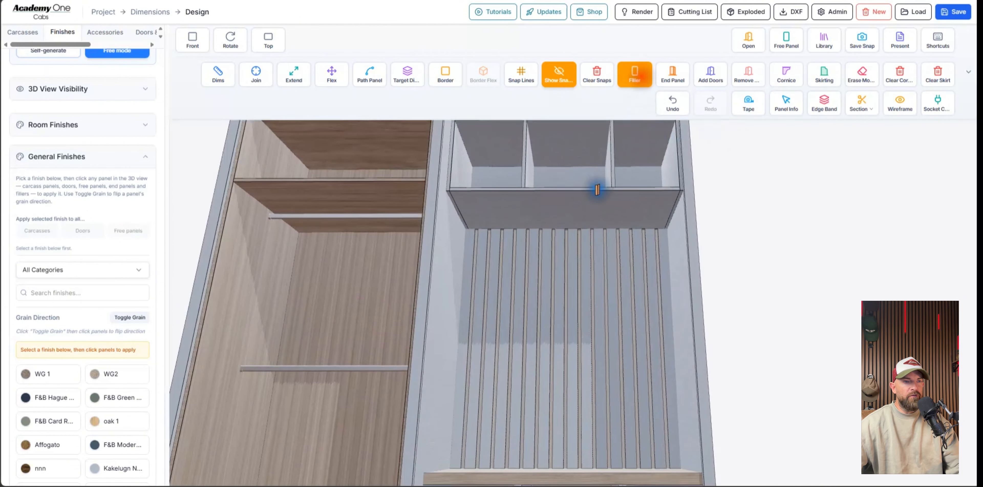
left_click(554, 209)
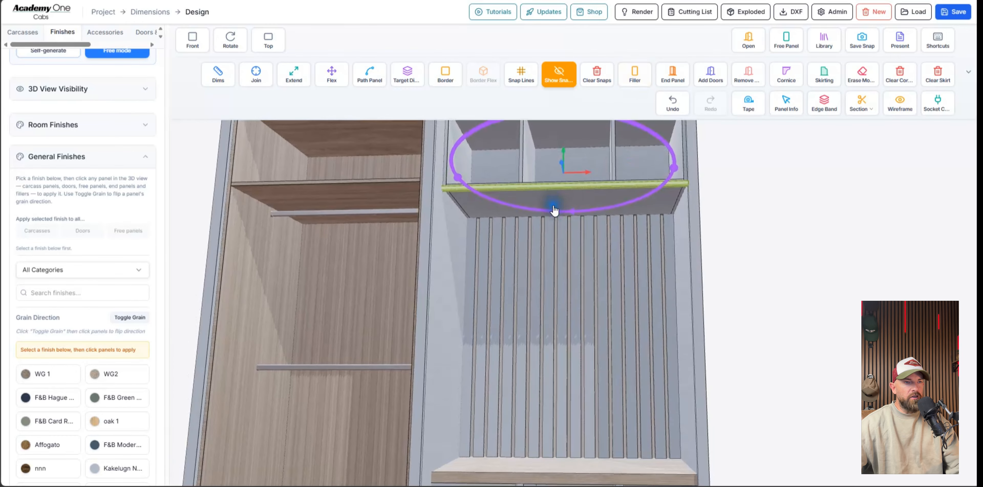
left_click(557, 186)
middle_click_drag(557, 186, 547, 234)
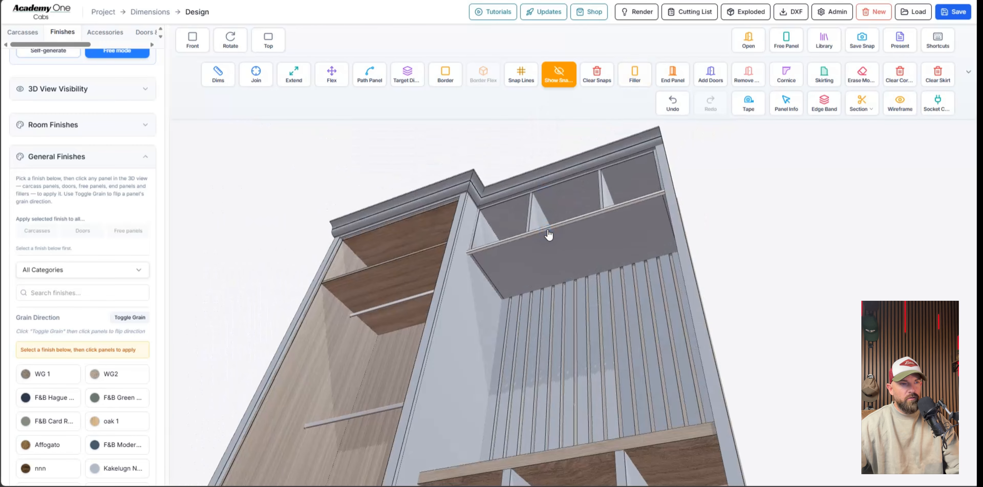
Flex the new filler to a depth of 550 mm so it covers the shelf's underside, and check its settings.
key("f")
left_click(549, 233)
left_click_drag(571, 232, 602, 292)
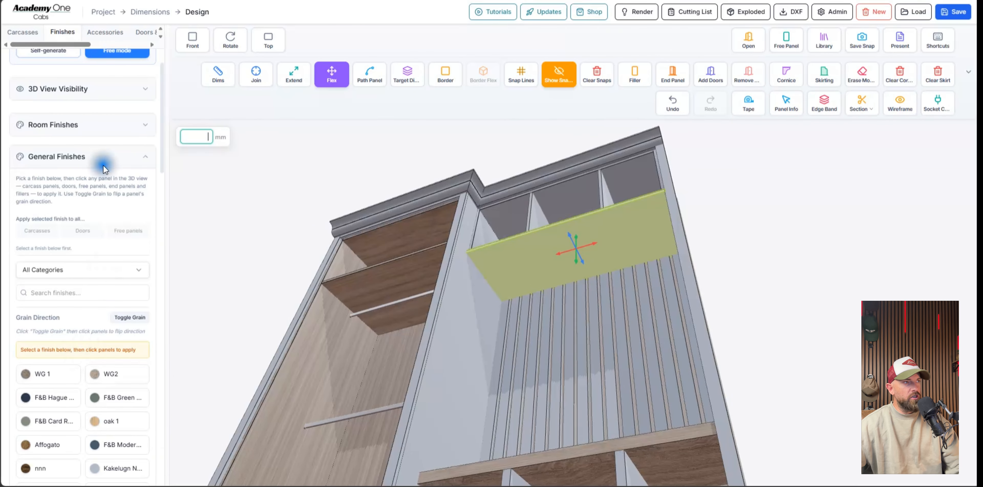
left_click(23, 32)
scroll(111, 323, "down", 15)
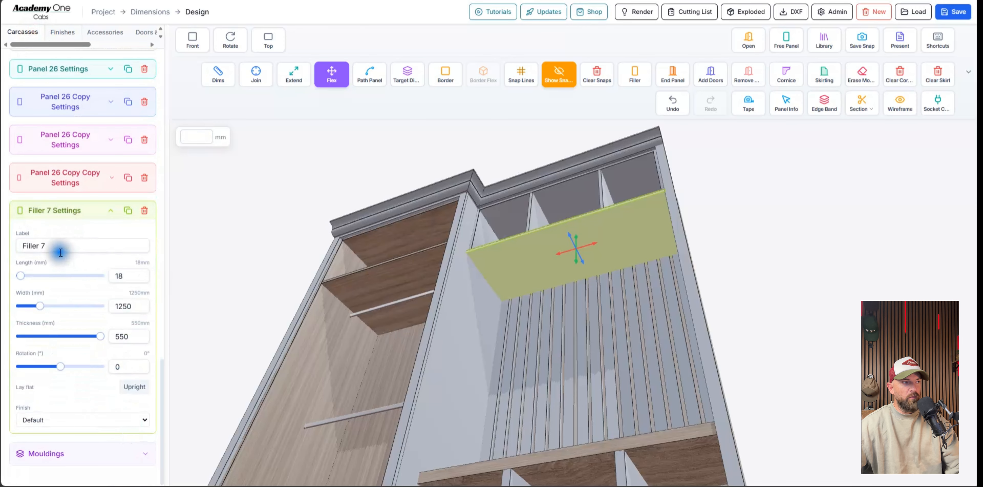
left_click(740, 246)
Apply the Kakelugn finish to the filler under the bench bay shelf.
left_click_drag(628, 246, 639, 274)
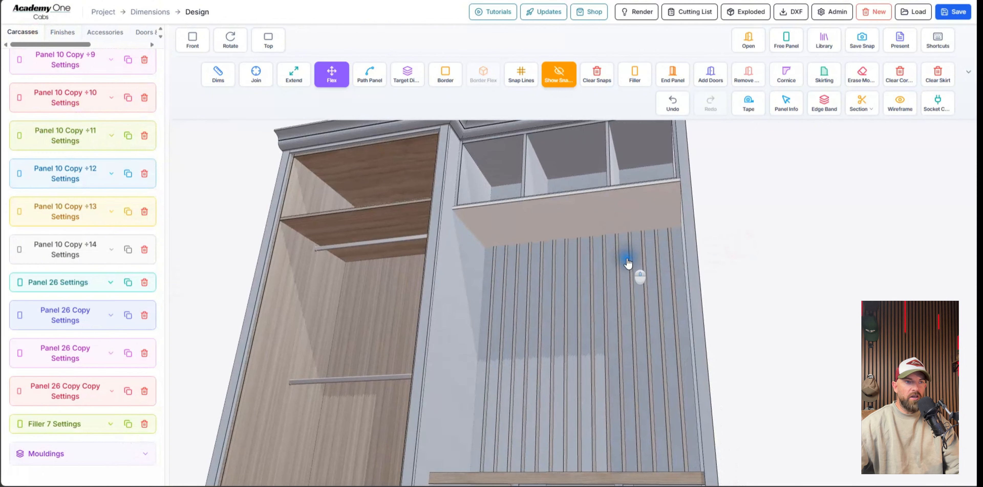
left_click(62, 32)
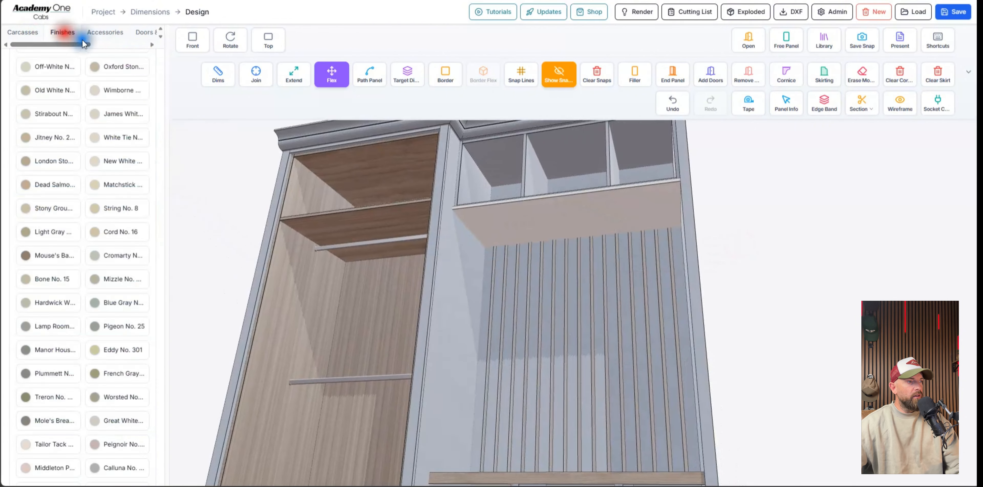
scroll(116, 311, "up", 5)
scroll(116, 311, "up", 8)
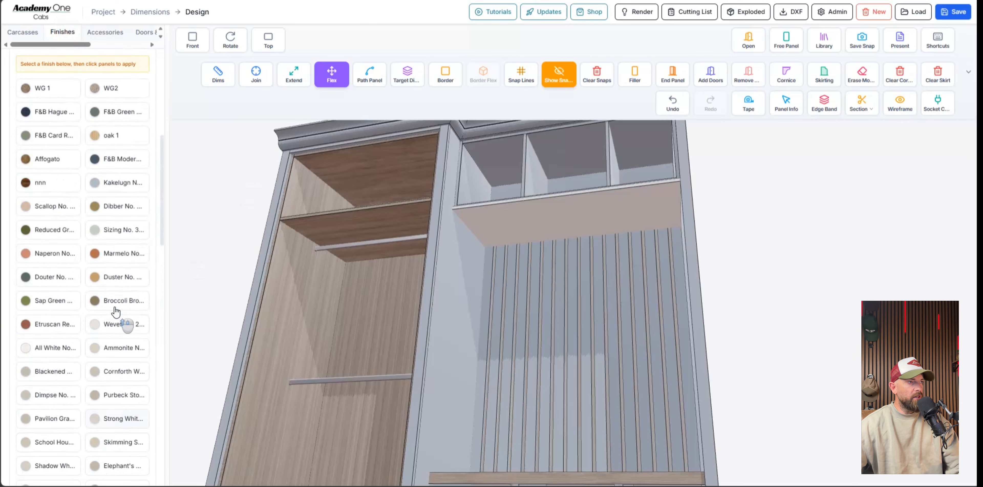
left_click(118, 231)
left_click(553, 218)
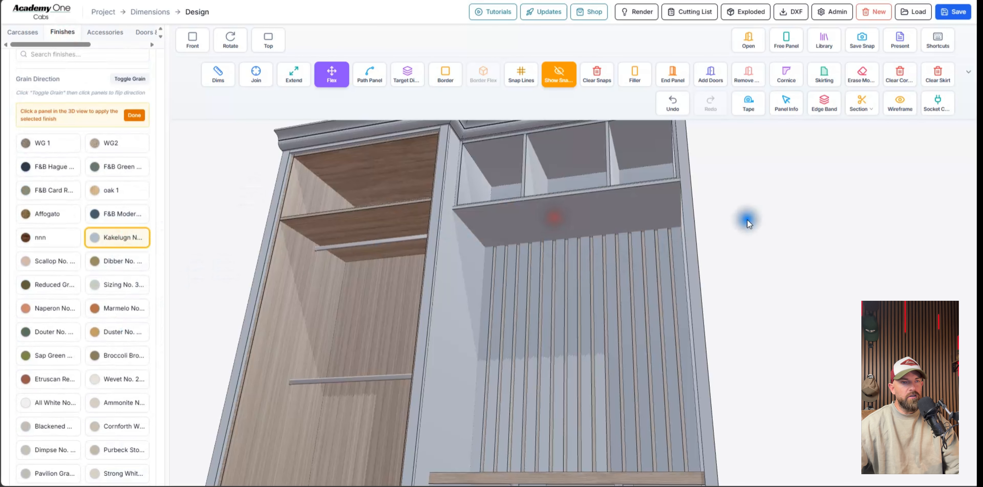
left_click(772, 206)
Add a free panel in front of the bench bay's slatted back and flex it across the bay's width.
scroll(574, 261, "down", 3)
scroll(574, 261, "down", 5)
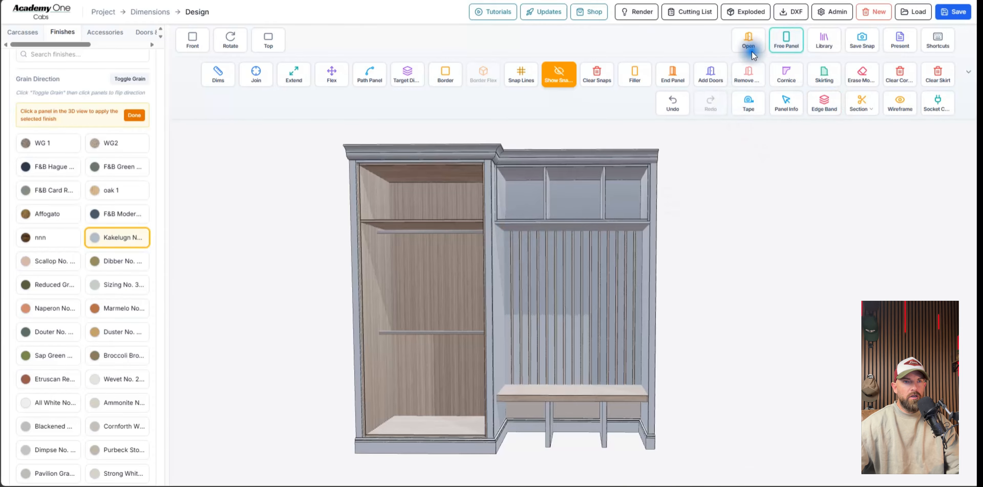
left_click(790, 43)
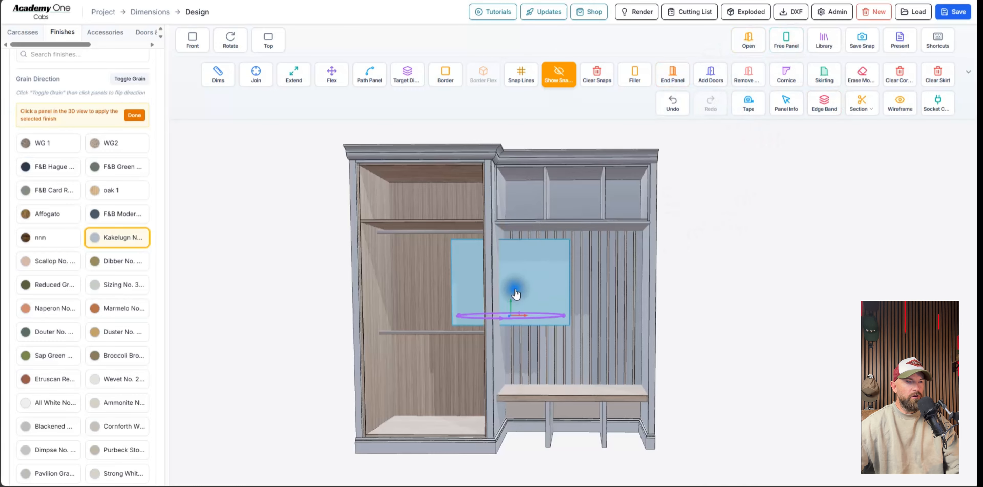
mouse_move(527, 263)
left_mouse_down()
mouse_move(526, 311)
mouse_move(593, 316)
left_mouse_up()
key("f")
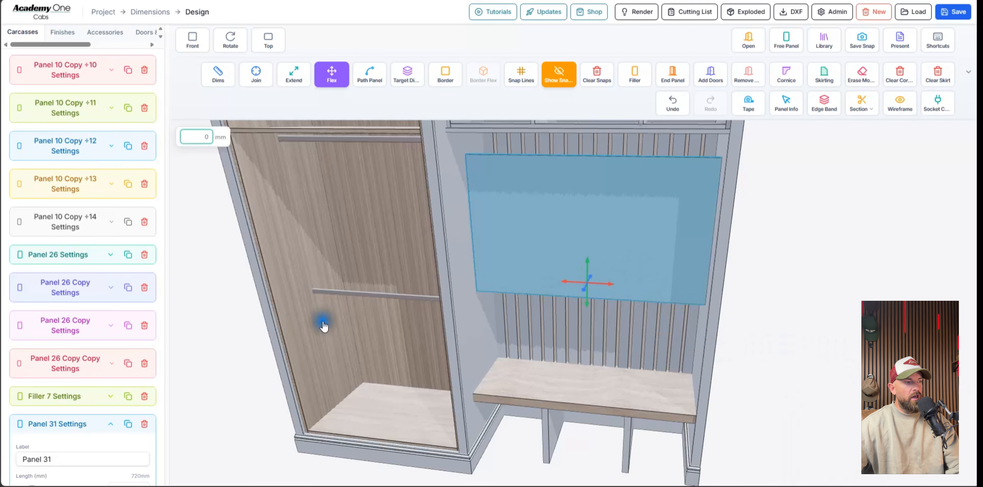
Move the free panel against the slatted back and up to the underside of the bench bay shelf.
left_click(76, 424)
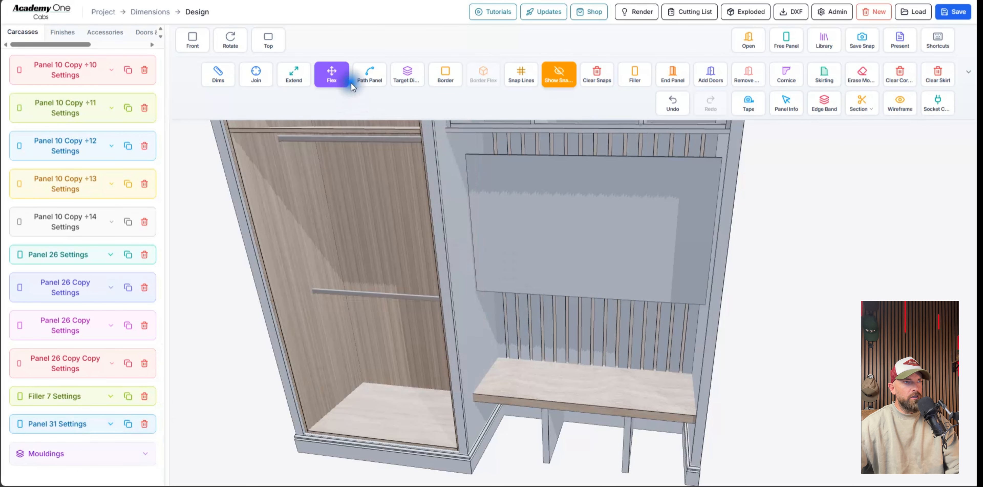
left_click(332, 75)
left_click(72, 426)
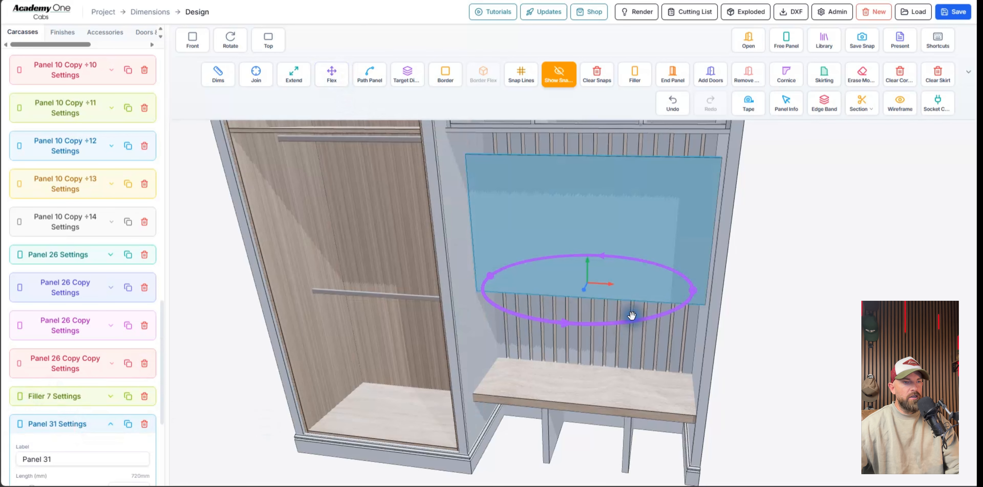
left_click_drag(632, 309, 604, 263)
mouse_move(601, 279)
right_mouse_down()
mouse_move(623, 255)
mouse_move(606, 266)
right_mouse_up()
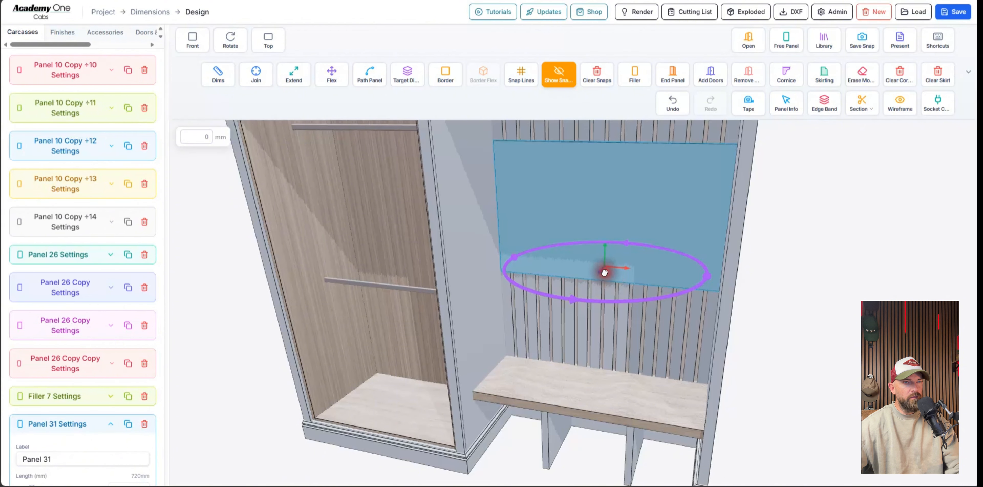
left_click_drag(605, 272, 606, 236)
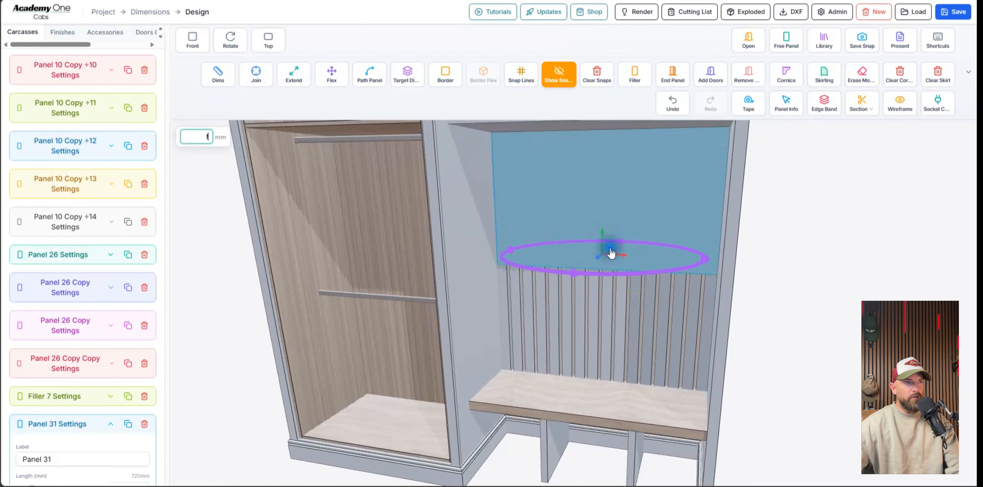
Flex the free panel's lower edge upward to leave a narrow rail directly below the shelf.
left_click(332, 74)
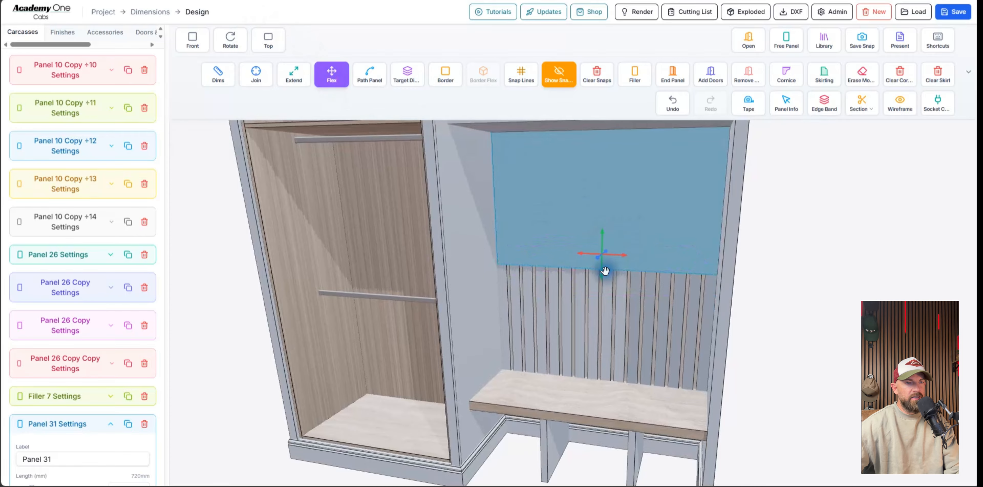
left_click_drag(603, 270, 606, 165)
left_click(775, 199)
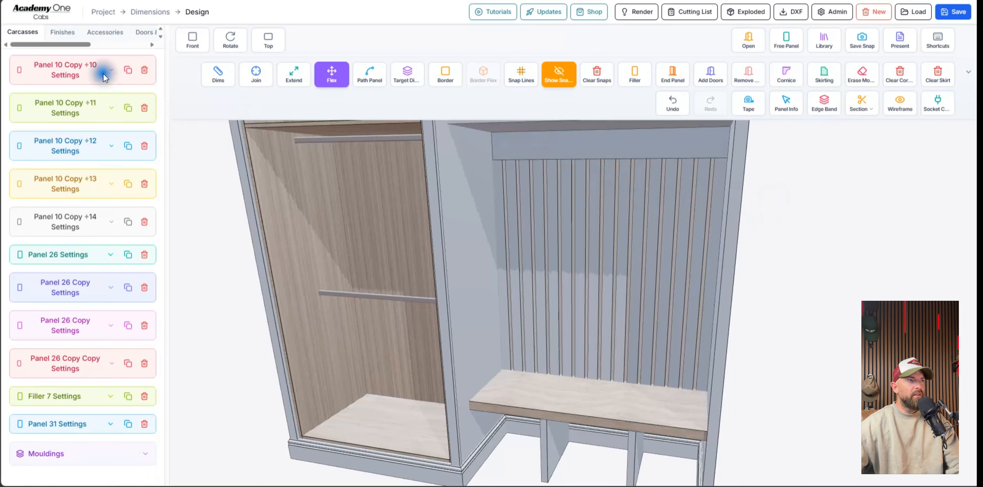
Apply the WG2 finish to the narrow rail above the slats.
left_click(70, 34)
scroll(126, 164, "up", 15)
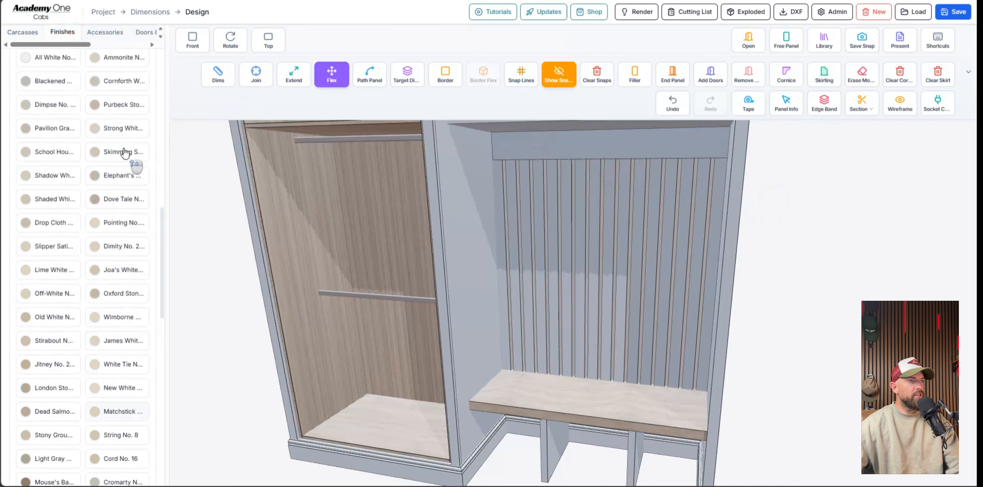
left_click(115, 304)
left_click(542, 153)
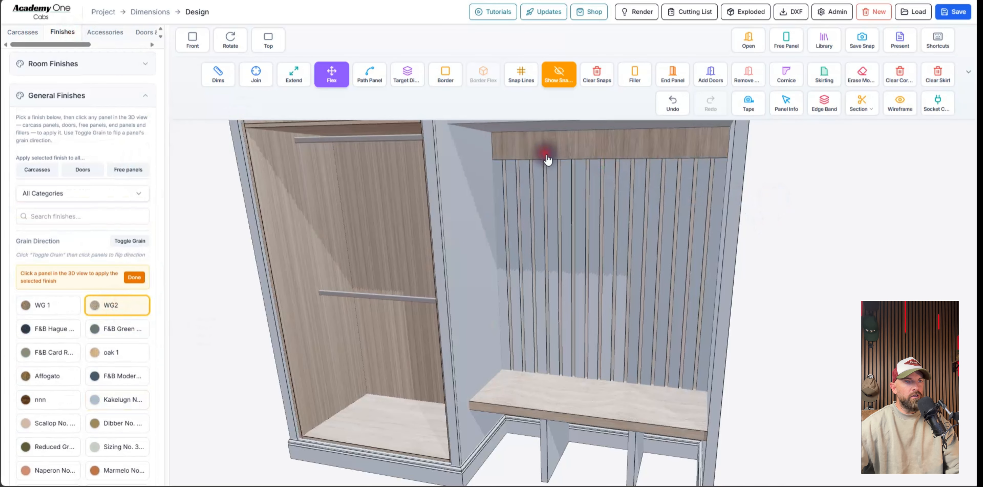
Flip the grain direction of the bench bay rail so it runs horizontally.
left_click(130, 241)
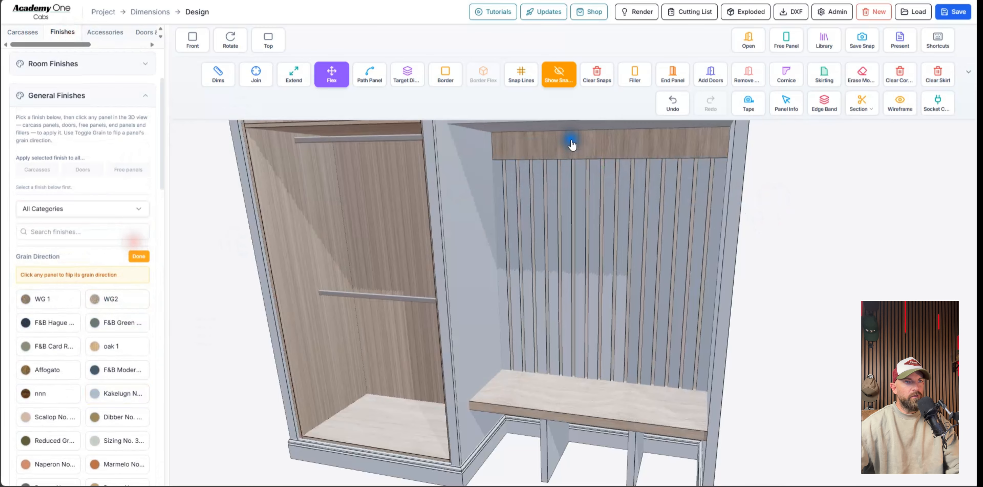
left_click(571, 140)
left_click(597, 145)
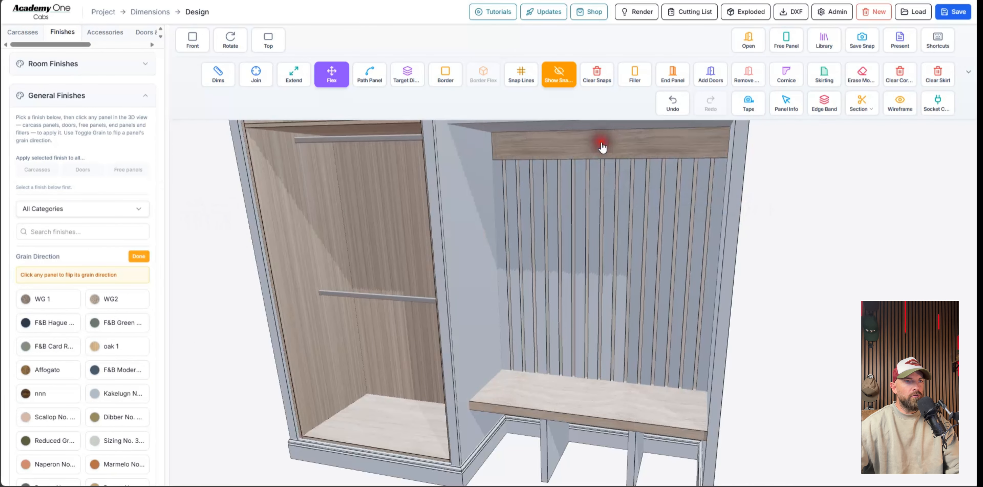
left_click(814, 165)
Insert a Coat Hook from the Parts Library into the scene.
scroll(736, 241, "down", 3)
scroll(396, 326, "down", 5)
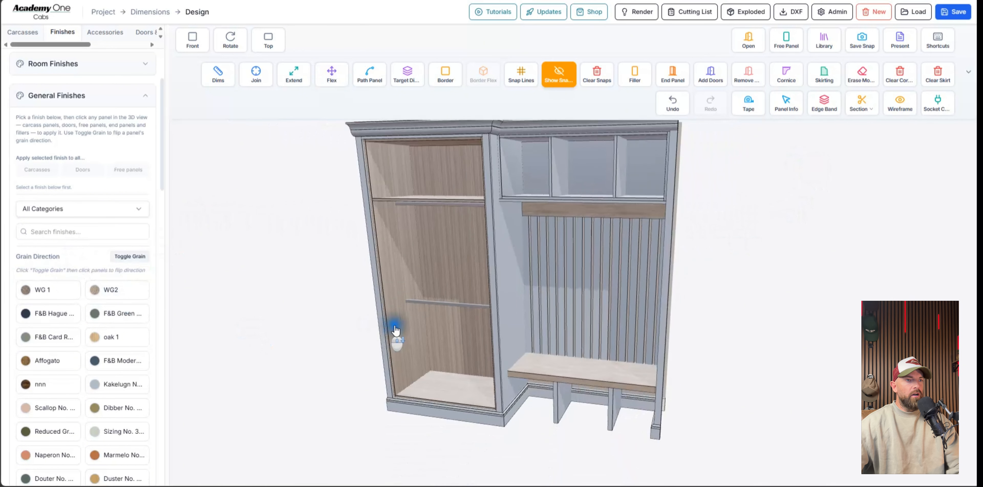
left_click(827, 42)
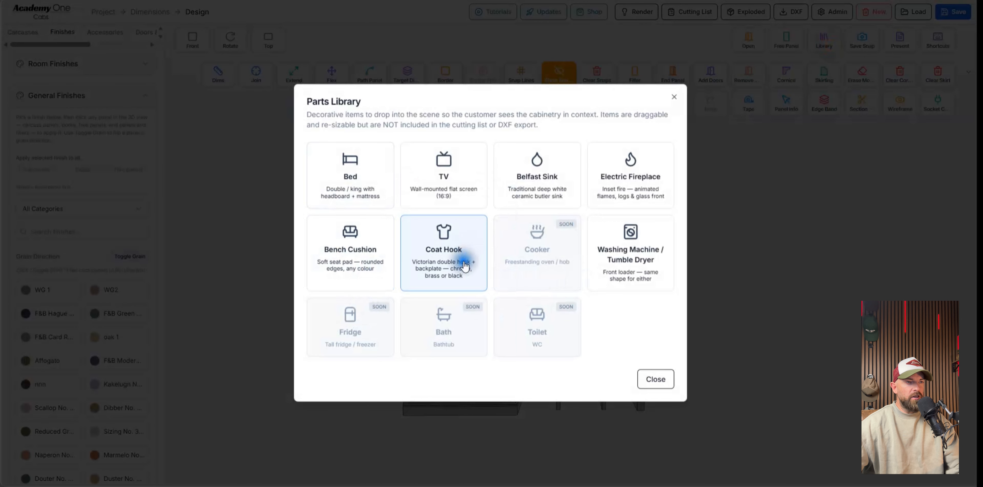
left_click(458, 256)
Position the coat hook on the wooden rail, at the end nearest the tall carcass.
scroll(542, 244, "up", 8)
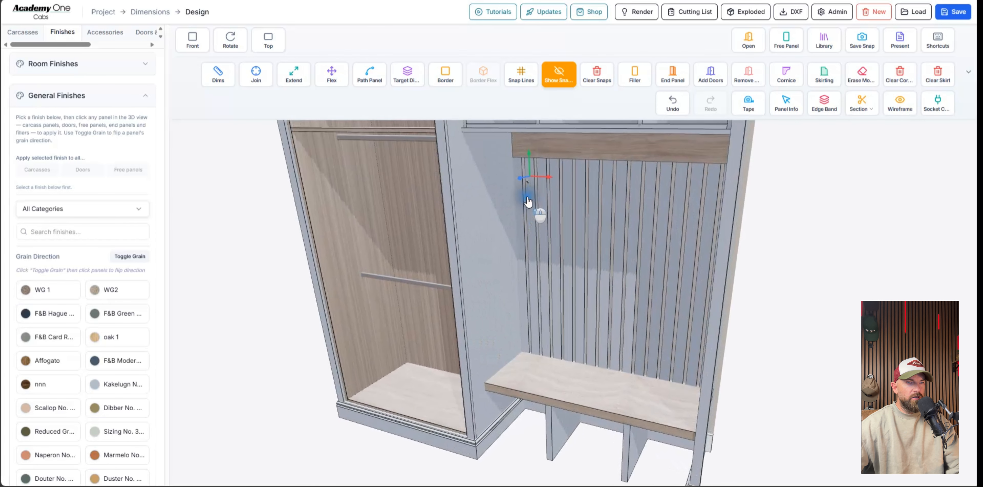
left_click(518, 182)
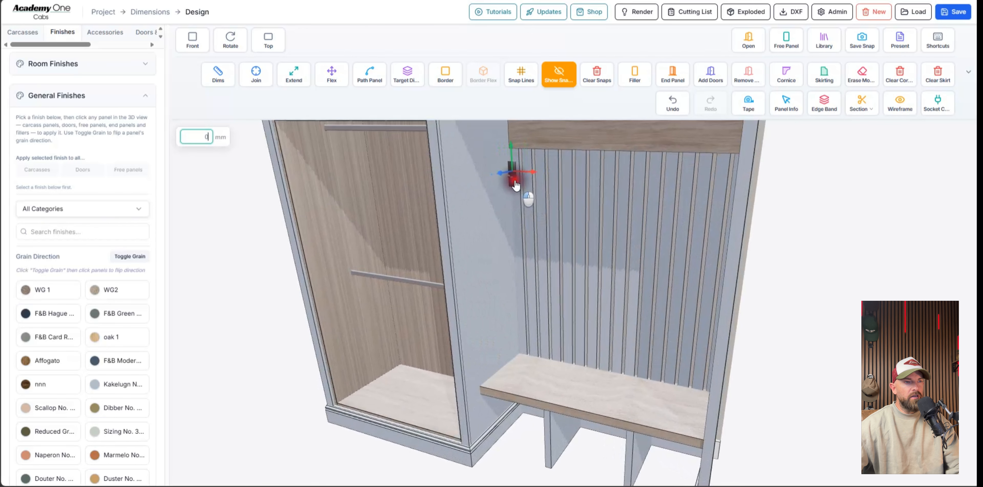
scroll(519, 184, "down", 3)
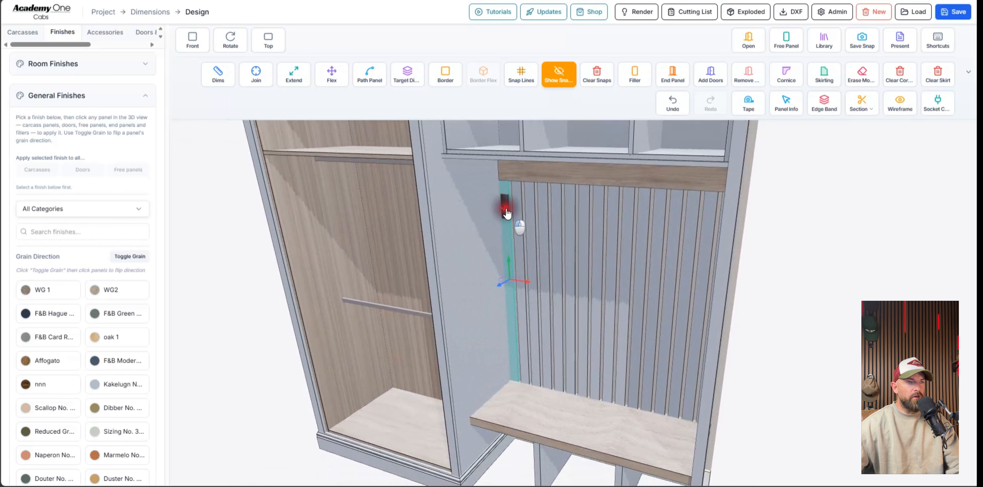
scroll(508, 202, "up", 4)
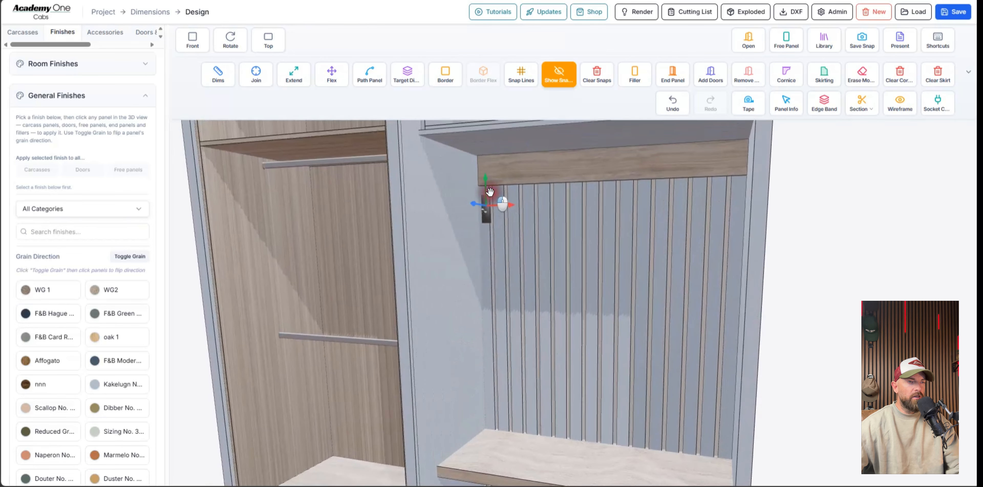
left_click(492, 165)
left_click_drag(491, 165, 494, 161)
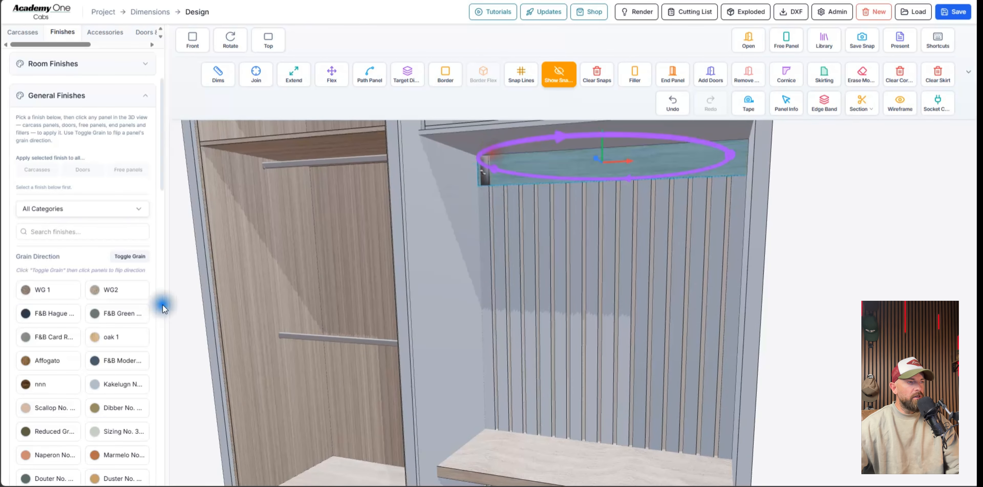
Open the coat hook's settings and reduce its height to 97.
left_click(23, 32)
scroll(104, 324, "down", 10)
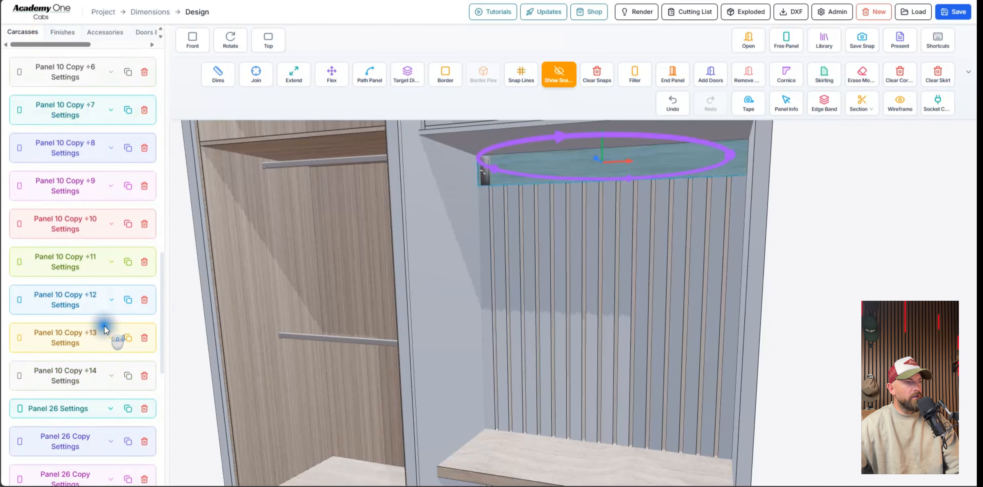
left_click(86, 416)
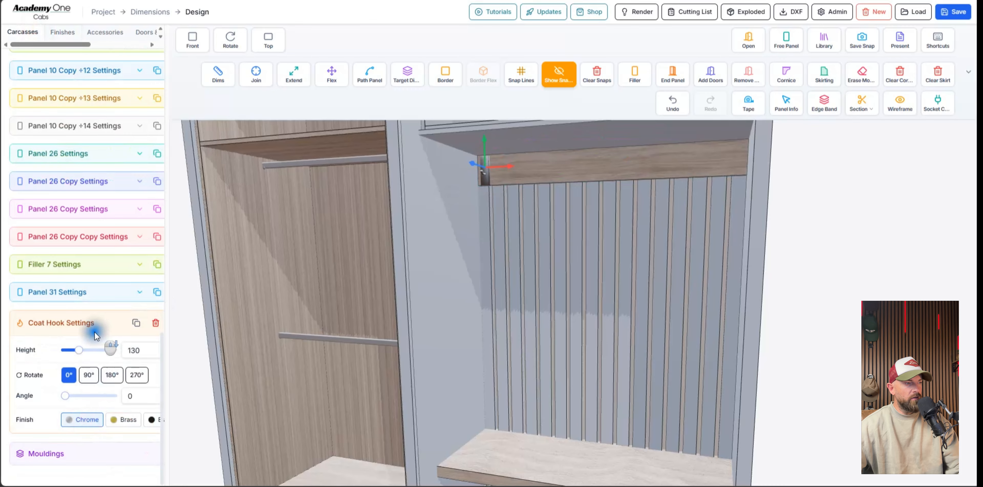
left_click_drag(81, 352, 72, 352)
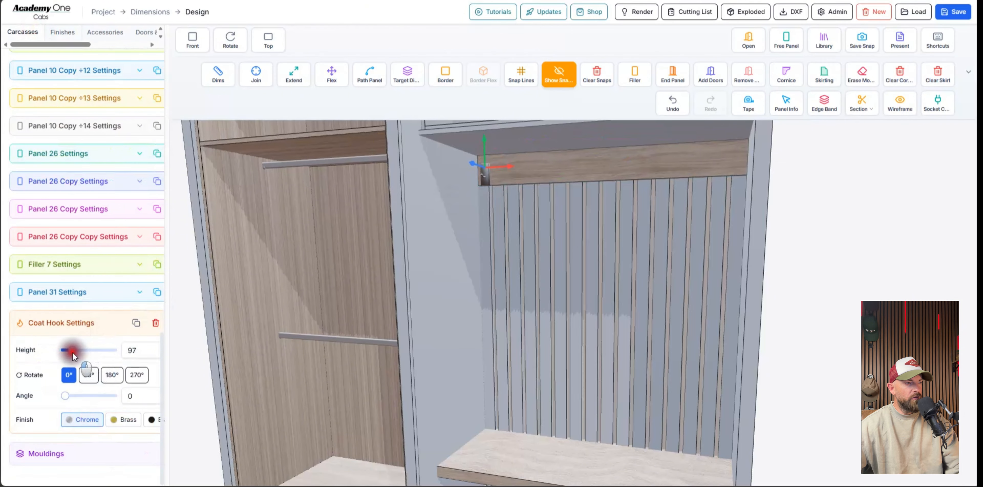
Apply the Brass finish to the coat hook and slide it against the front face of the wooden rail.
left_click(117, 420)
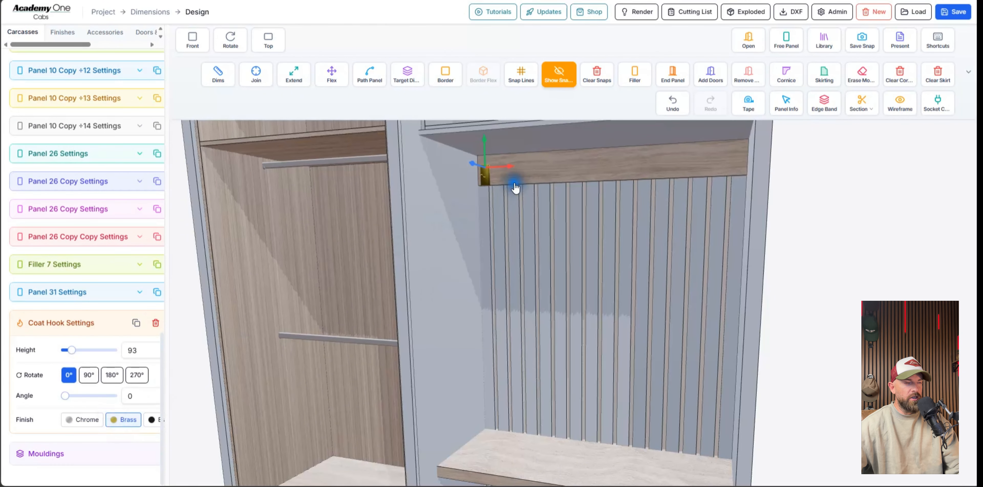
left_click_drag(515, 189, 538, 157)
scroll(527, 147, "up", 5)
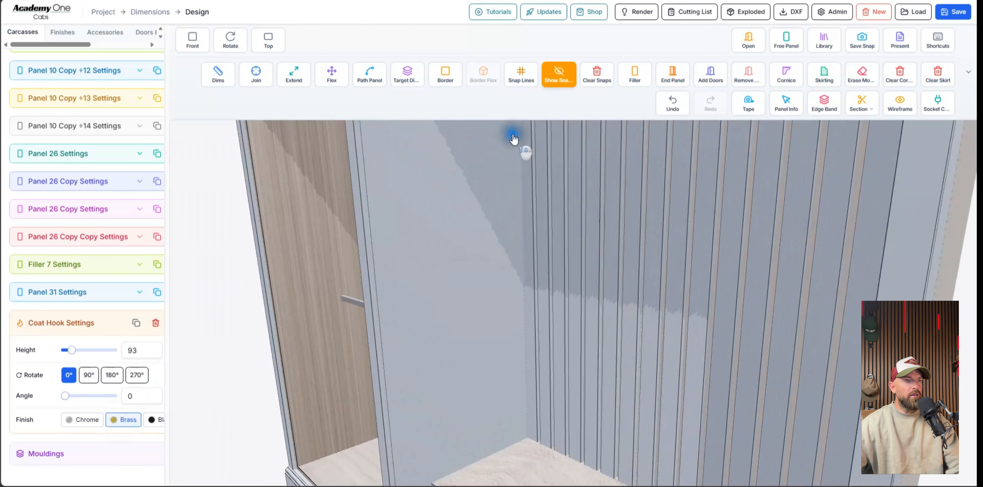
right_click_drag(513, 139, 599, 312)
scroll(540, 218, "up", 3)
left_click_drag(539, 217, 517, 202)
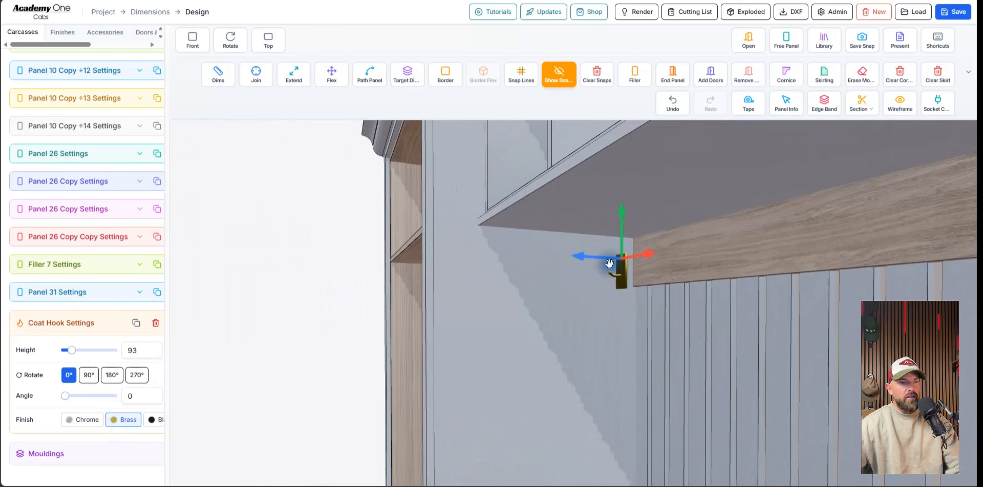
left_click_drag(620, 259, 632, 262)
left_click(648, 283)
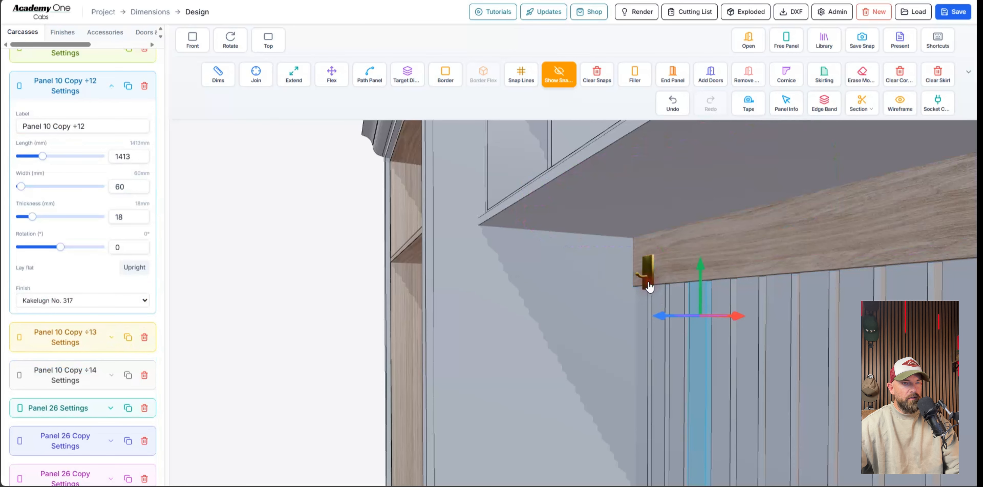
Reselect the coat hook and raise it slightly so it sits about mid-height on the rail.
scroll(110, 403, "up", 10)
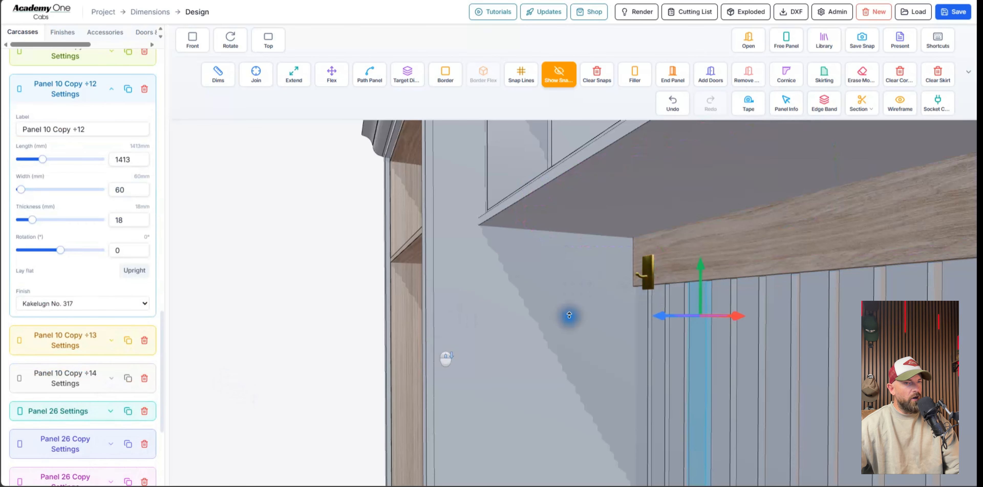
left_click(236, 348)
scroll(74, 411, "down", 10)
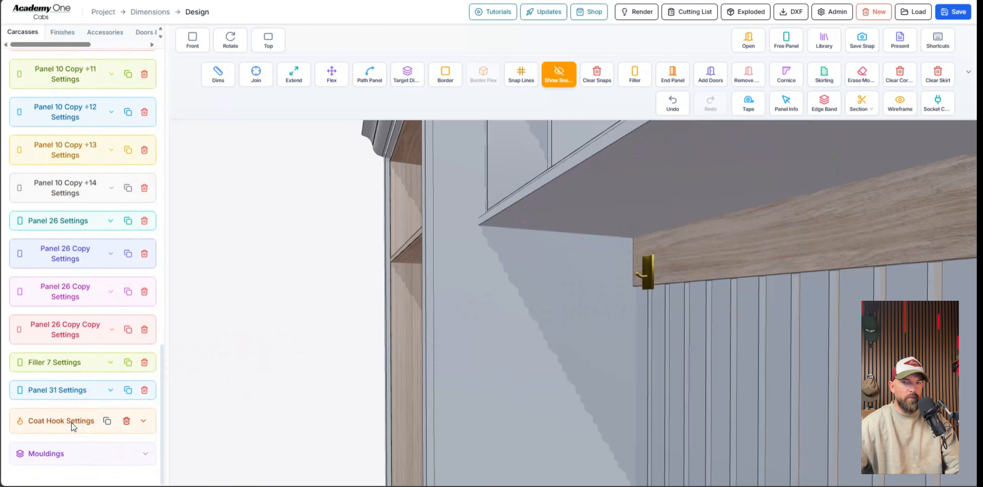
left_click(72, 422)
left_click_drag(651, 241, 652, 231)
middle_click_drag(619, 244, 657, 234)
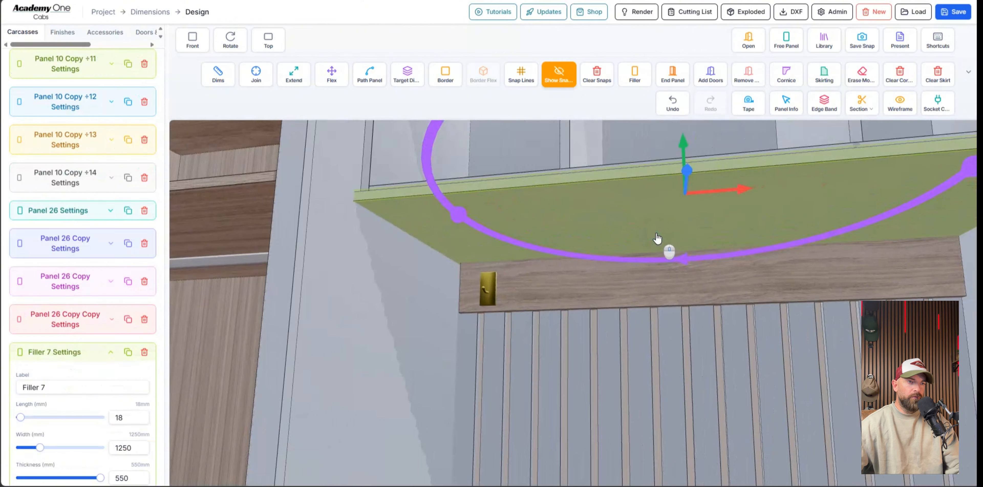
scroll(657, 234, "down", 3)
left_click_drag(657, 234, 674, 248)
left_click(915, 261)
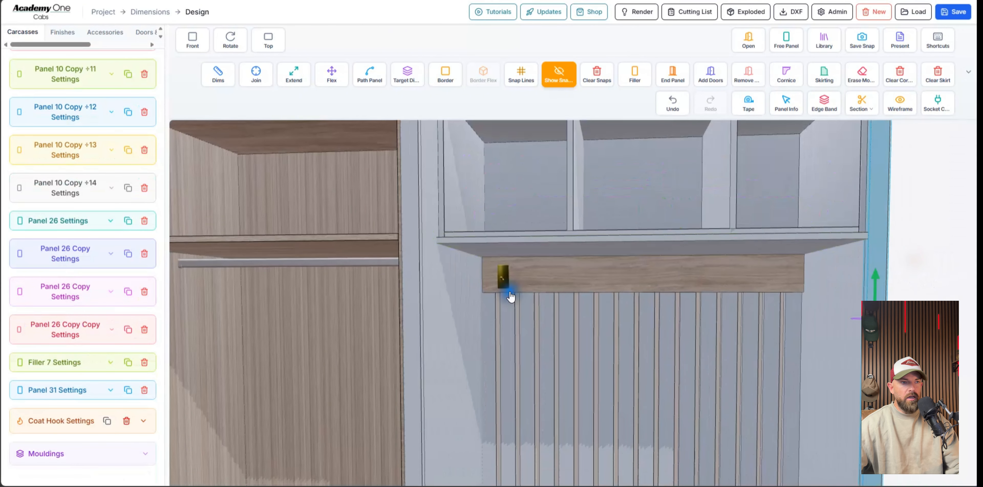
Duplicate the brass coat hook on the rail.
left_click(512, 280)
scroll(125, 402, "down", 5)
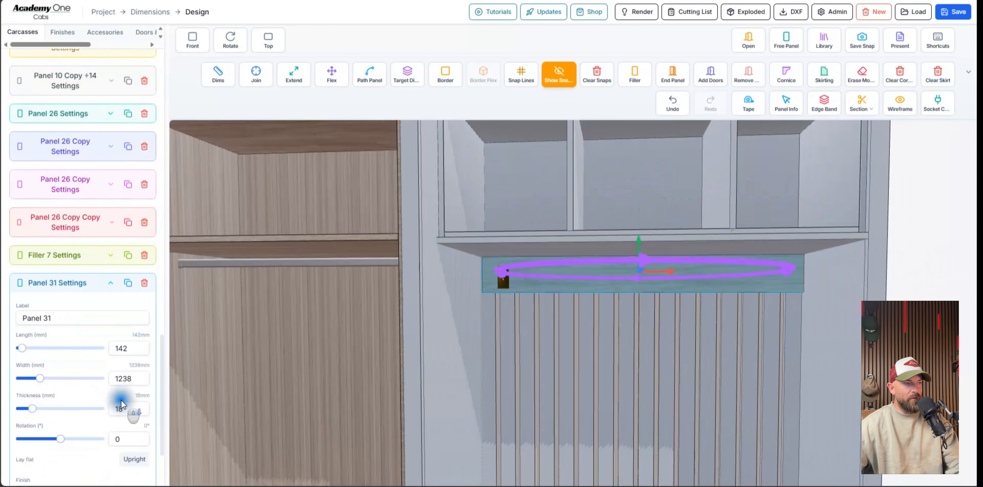
left_click(111, 418)
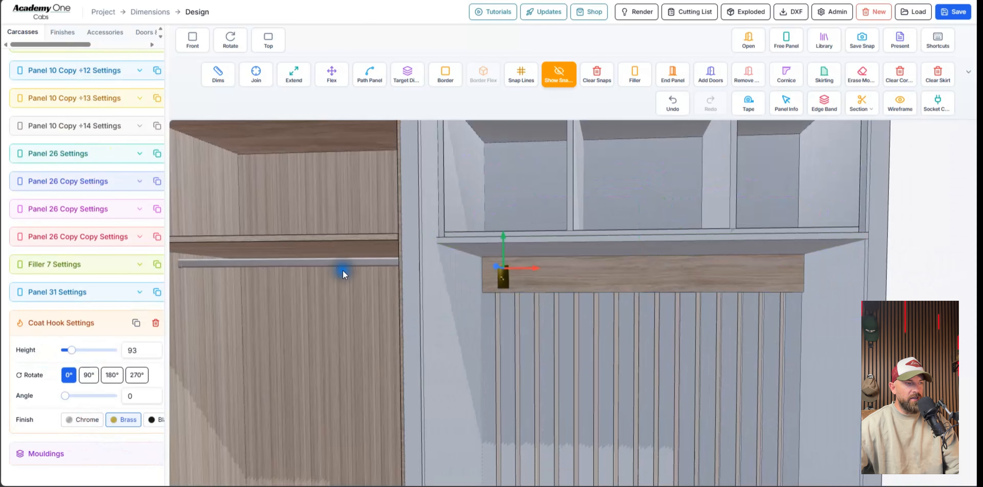
left_click(136, 323)
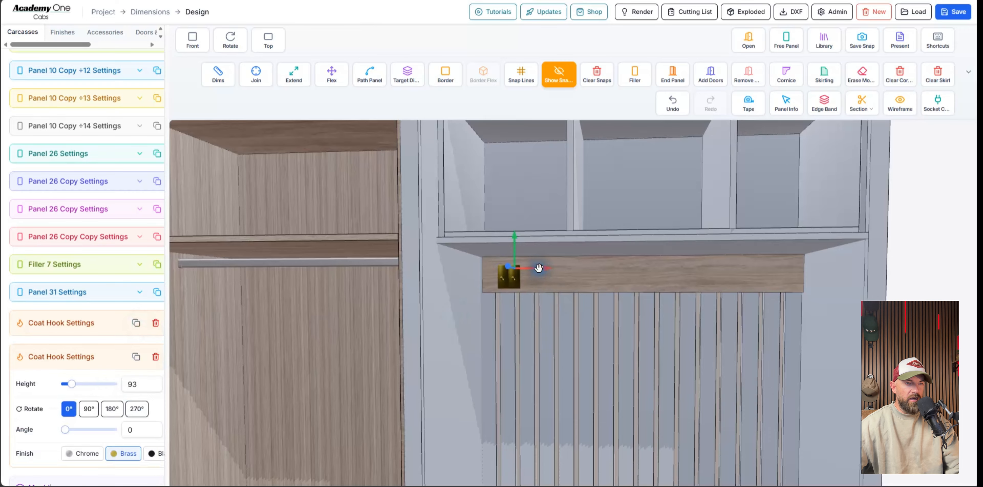
left_click_drag(537, 268, 597, 270)
left_click(513, 285)
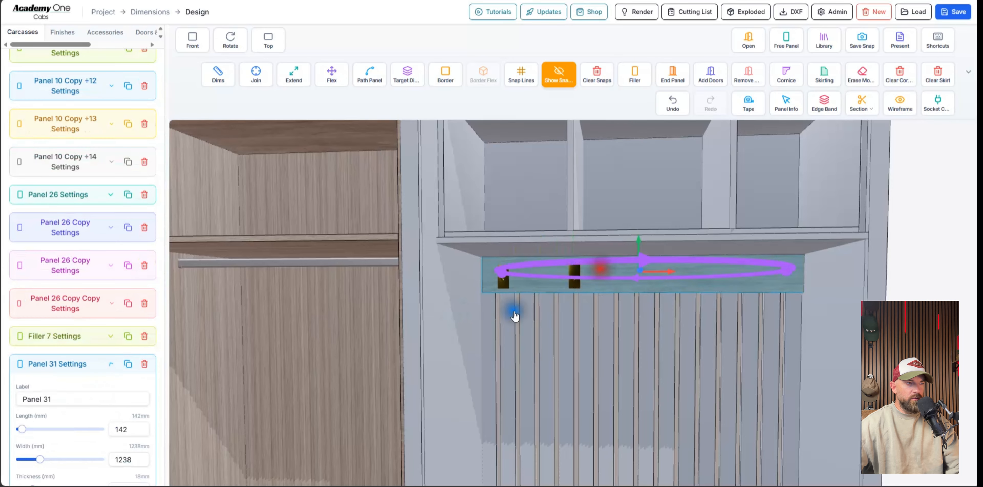
left_click(134, 365)
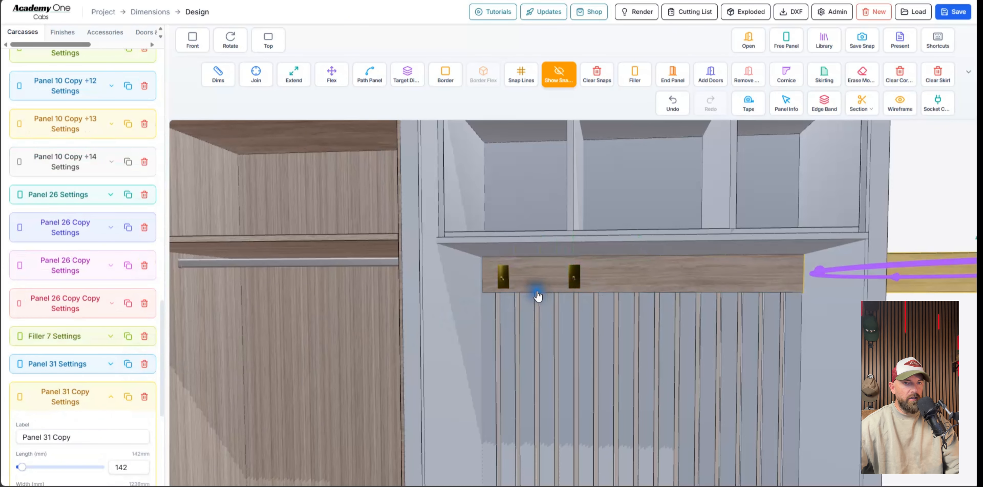
key("ctrl+z")
Slide the duplicated coat hook along the rail to leave a gap from the first hook.
left_click(513, 285)
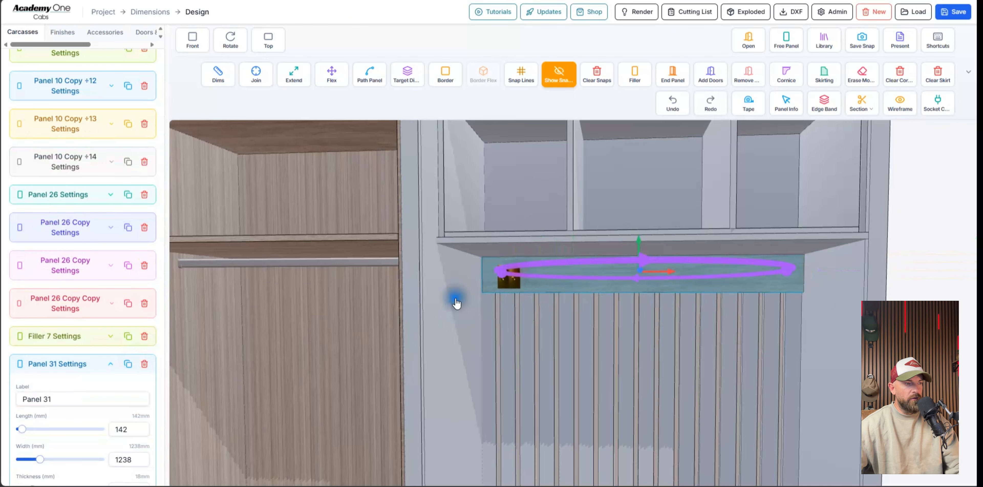
scroll(111, 409, "down", 3)
left_click(91, 417)
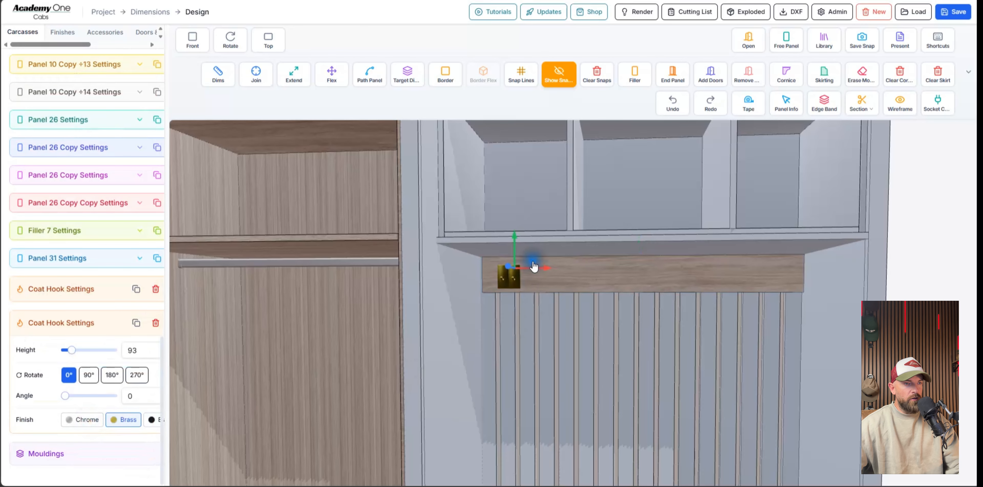
left_click_drag(533, 266, 594, 267)
left_click(594, 268)
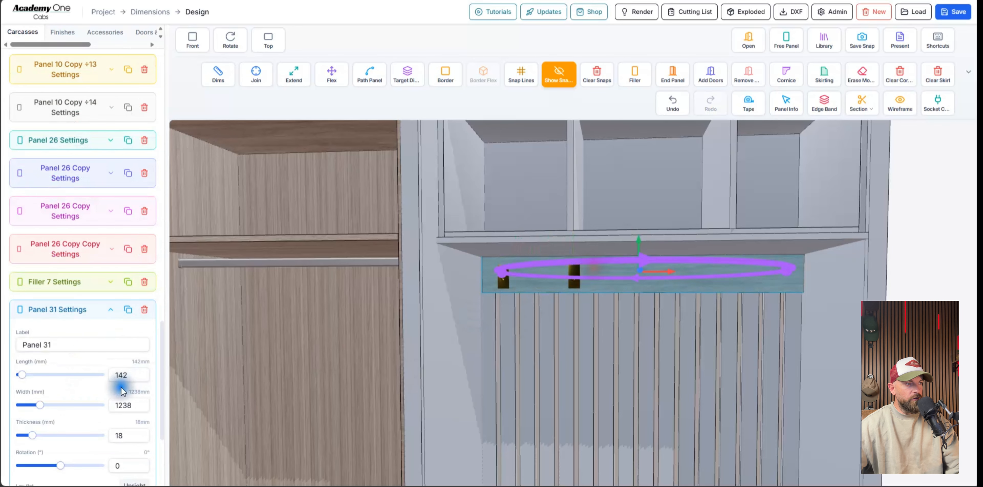
Duplicate the second coat hook and move the copy along the rail as the third hook.
scroll(122, 387, "down", 5)
left_click(78, 423)
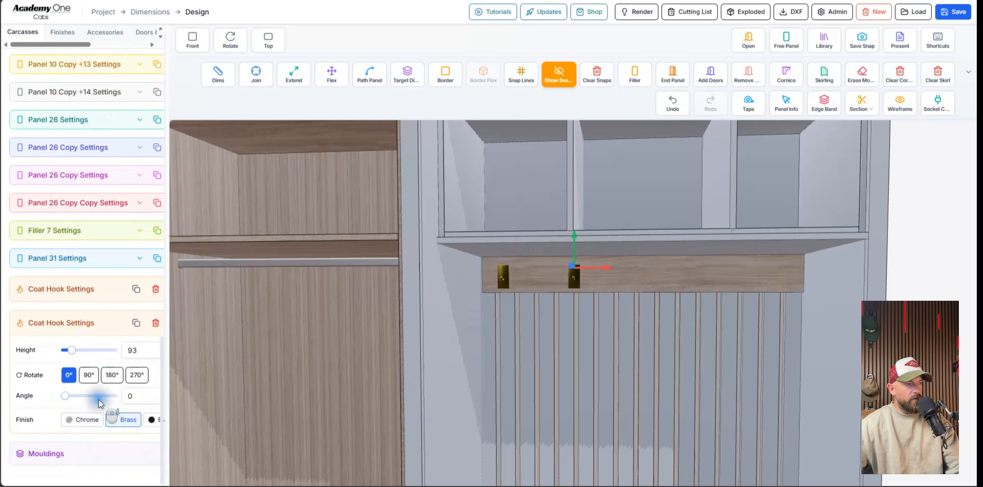
left_click(136, 323)
left_click_drag(605, 269, 663, 269)
left_click(664, 269)
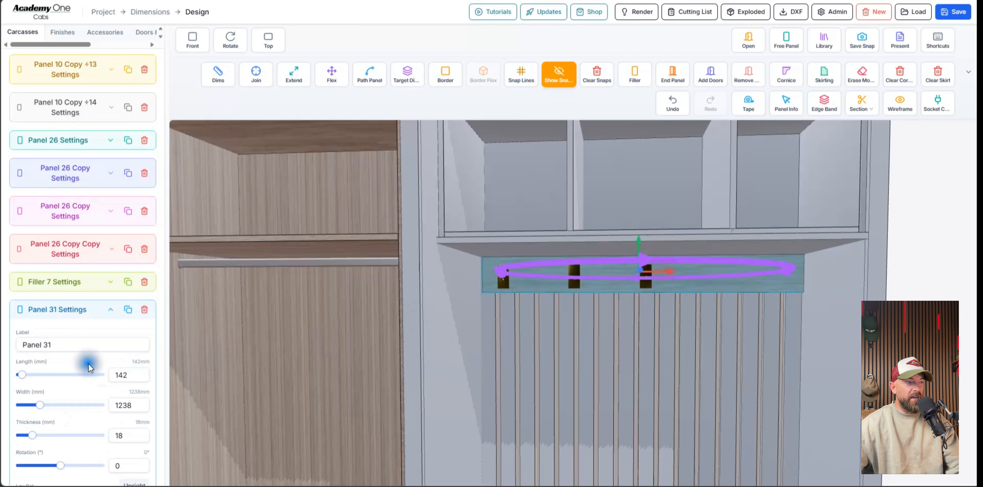
Duplicate the third coat hook and move the copy near the rail's far end, away from the tall carcass.
scroll(86, 373, "down", 5)
left_click(84, 422)
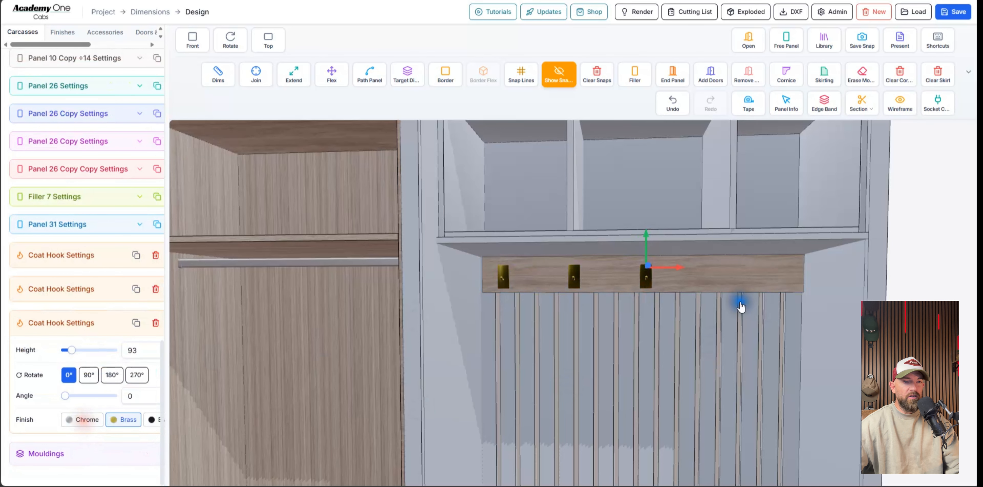
left_click(136, 324)
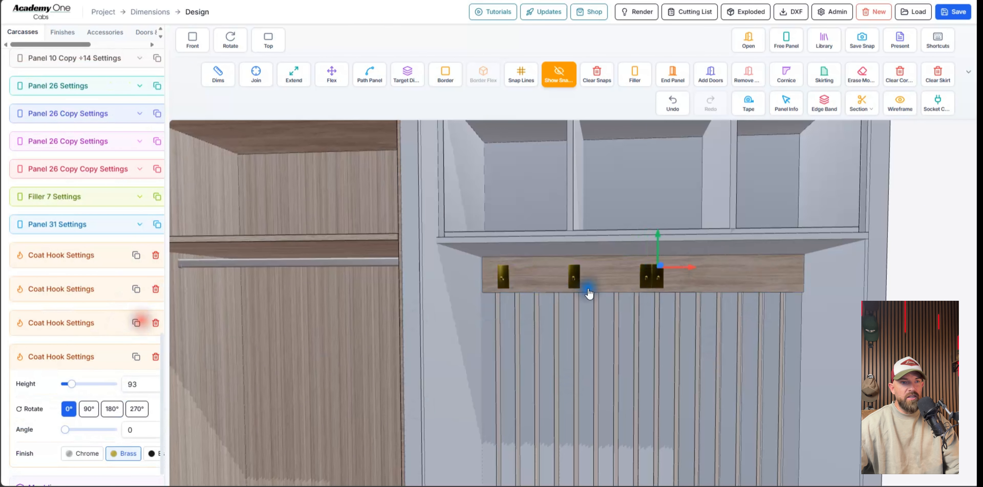
left_click_drag(679, 270, 788, 278)
Shift the third and second coat hooks toward the far end of the rail to even out the spacing.
scroll(85, 399, "down", 5)
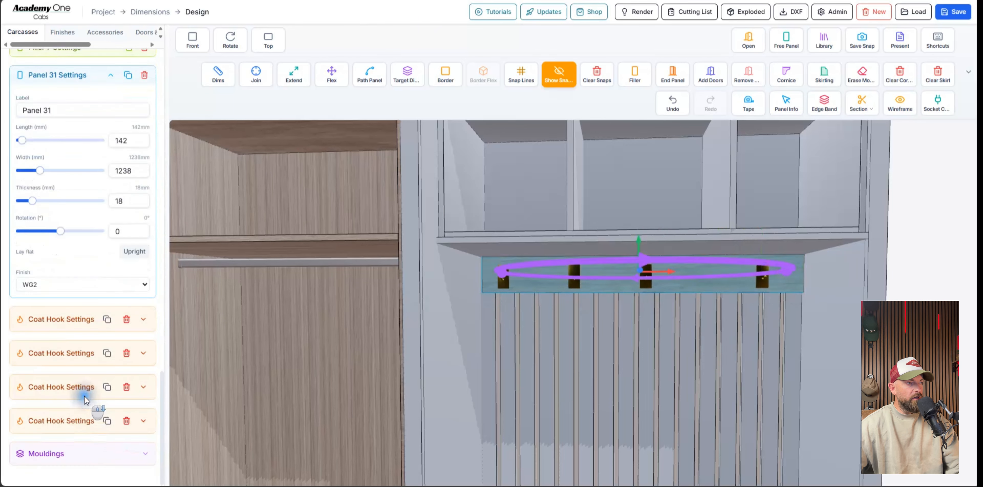
left_click(89, 390)
left_click_drag(680, 276, 720, 280)
scroll(38, 381, "down", 4)
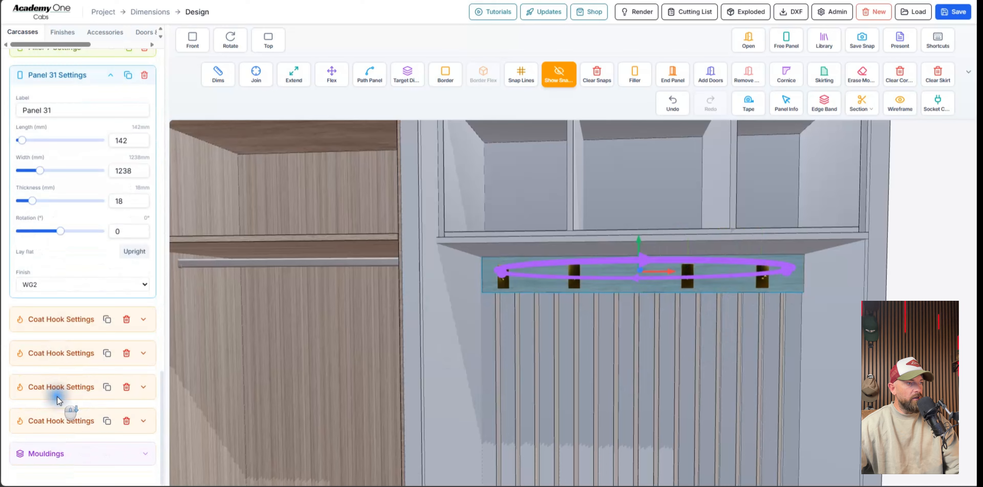
left_click(80, 347)
left_click_drag(602, 268, 622, 272)
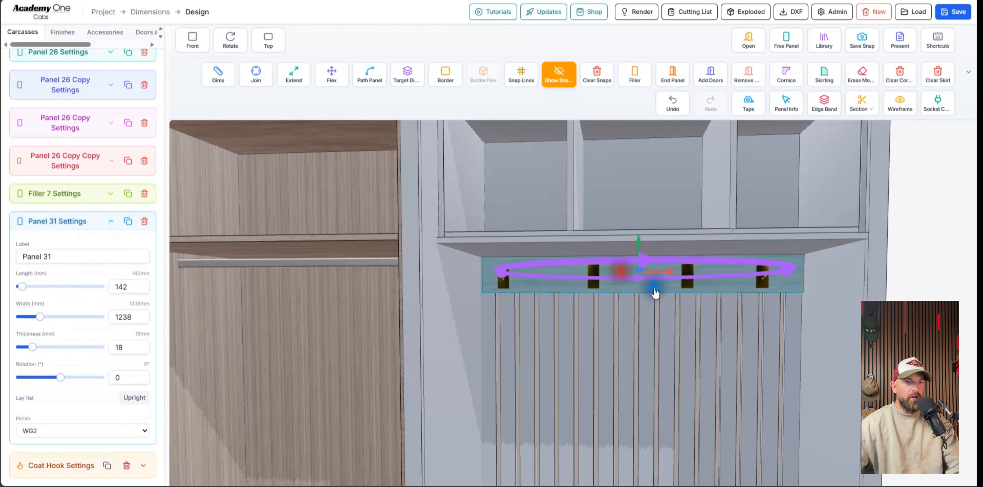
Enable the doors again so the fluted arch doors show on Cabinet 1.
left_click(926, 304)
scroll(642, 288, "down", 5)
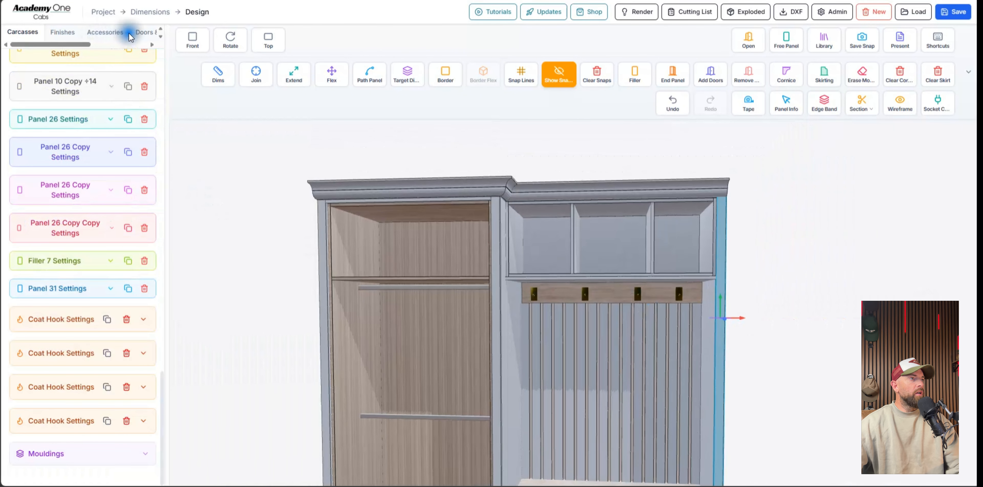
left_click(144, 31)
left_click(137, 137)
scroll(450, 314, "down", 3)
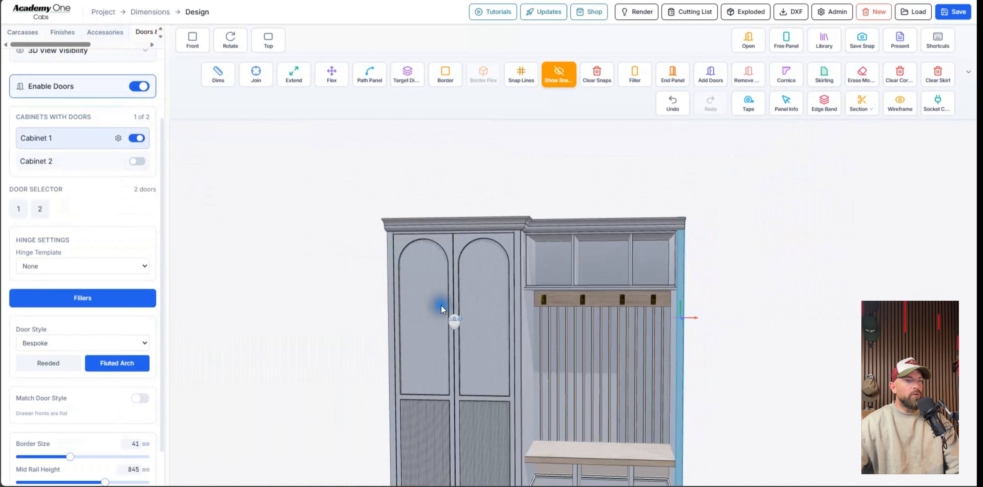
right_click_drag(476, 357, 472, 302)
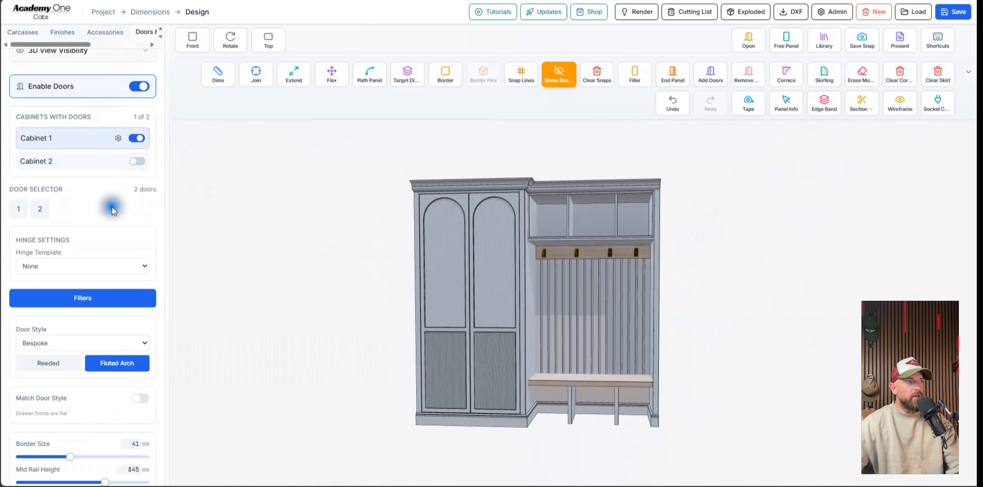
Enable door handles and set them to the Knob type in a Brass finish.
left_click(105, 32)
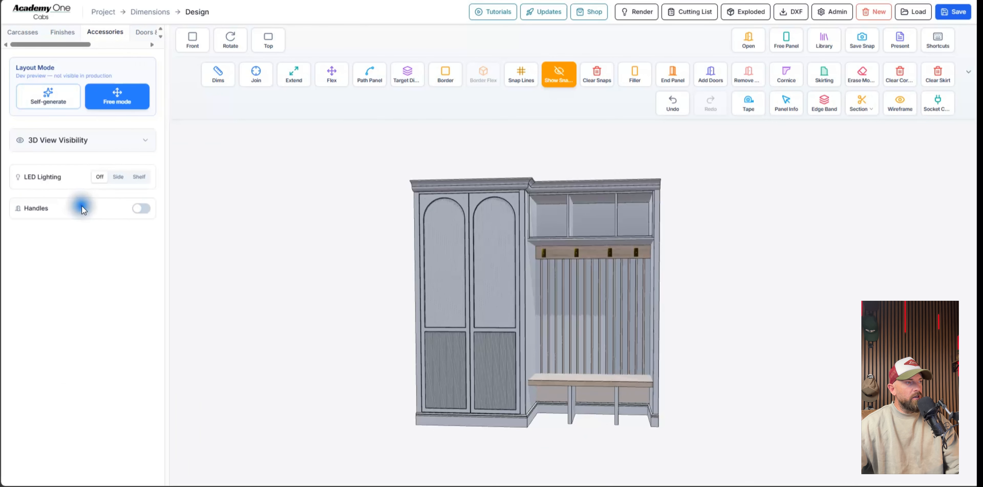
left_click(143, 210)
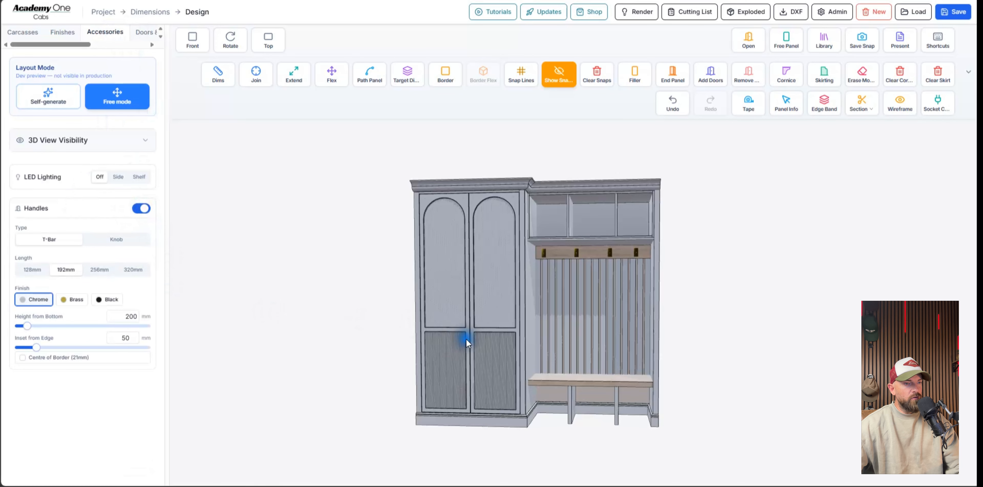
scroll(417, 369, "up", 5)
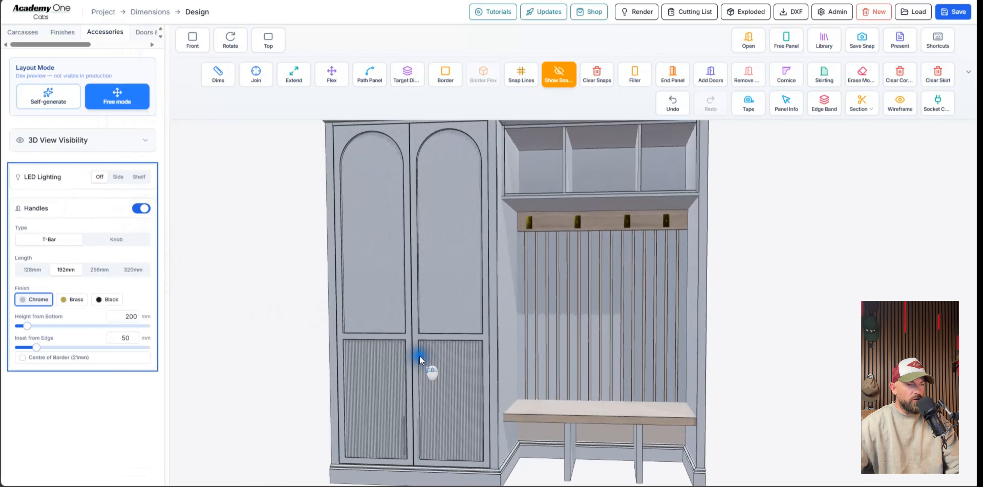
left_click(116, 239)
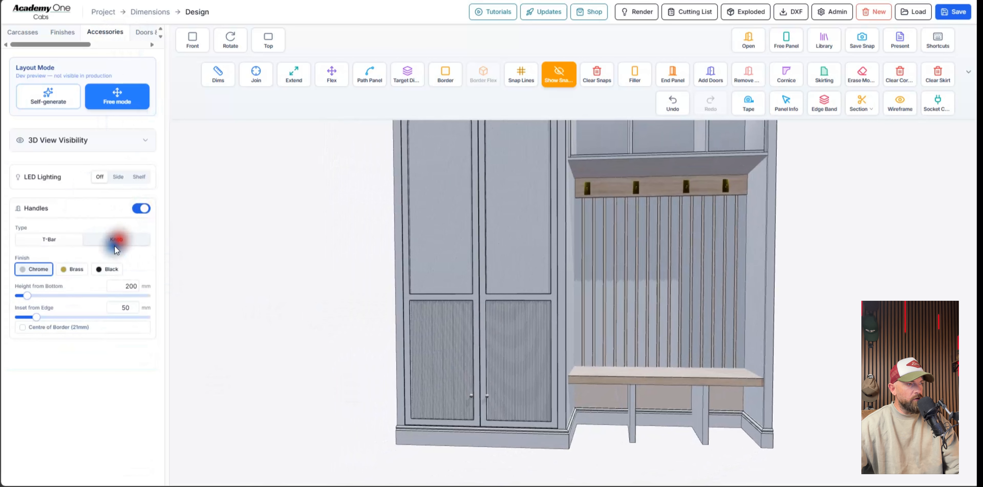
left_click(76, 270)
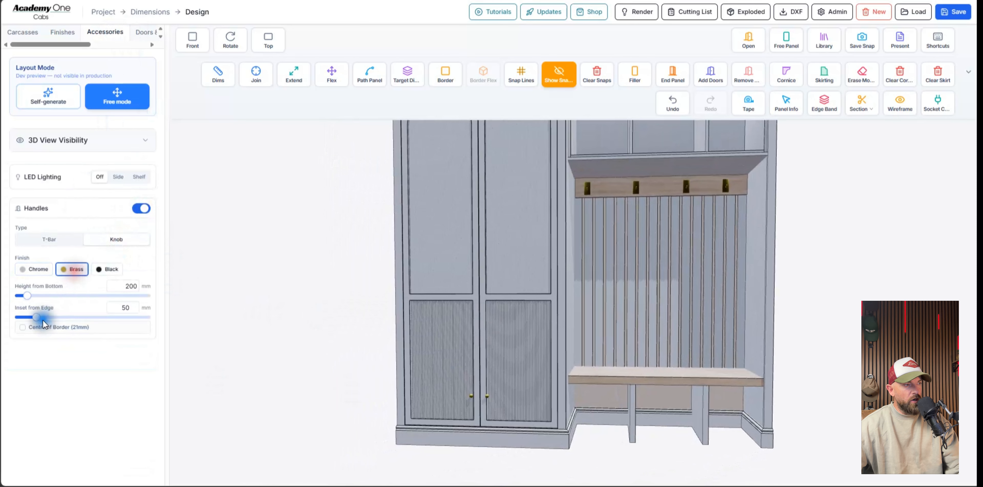
Align the knobs to the centre of the door border and set their height from the bottom to 815 mm.
left_click(25, 327)
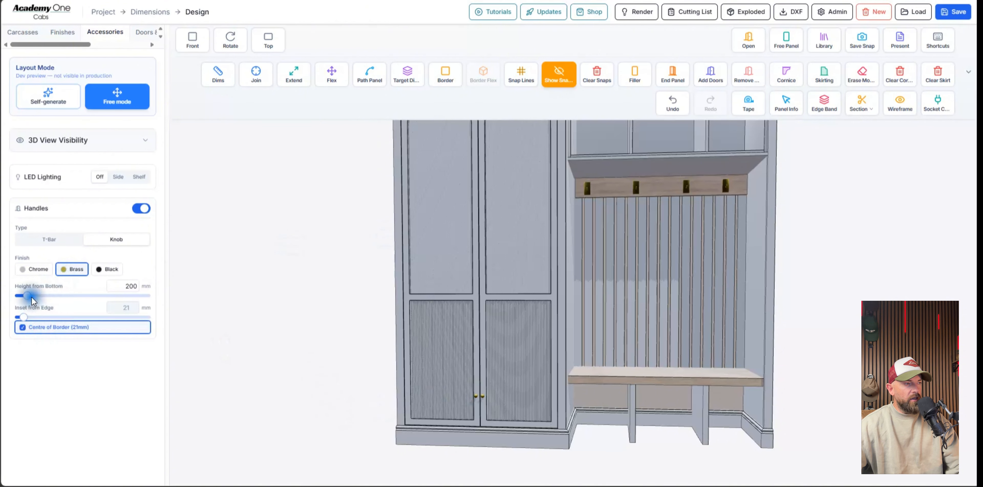
left_click_drag(57, 295, 62, 294)
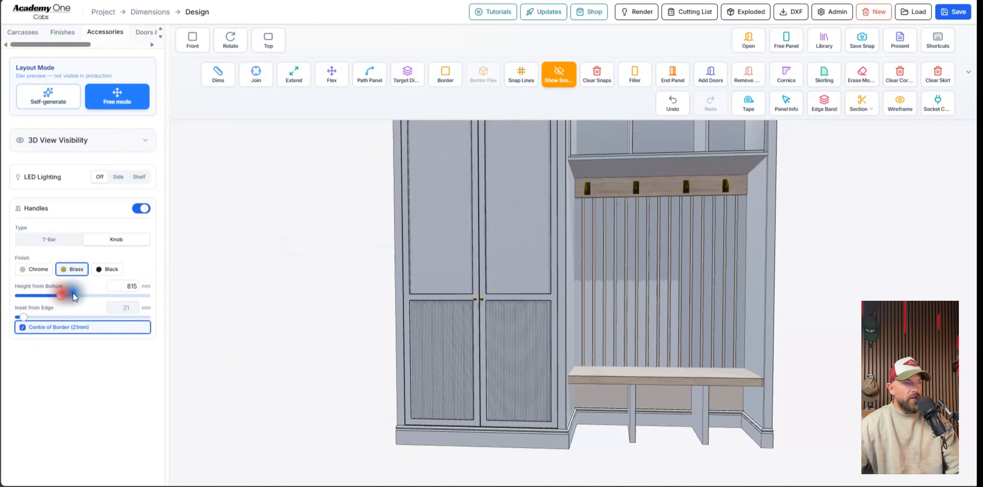
scroll(410, 319, "down", 5)
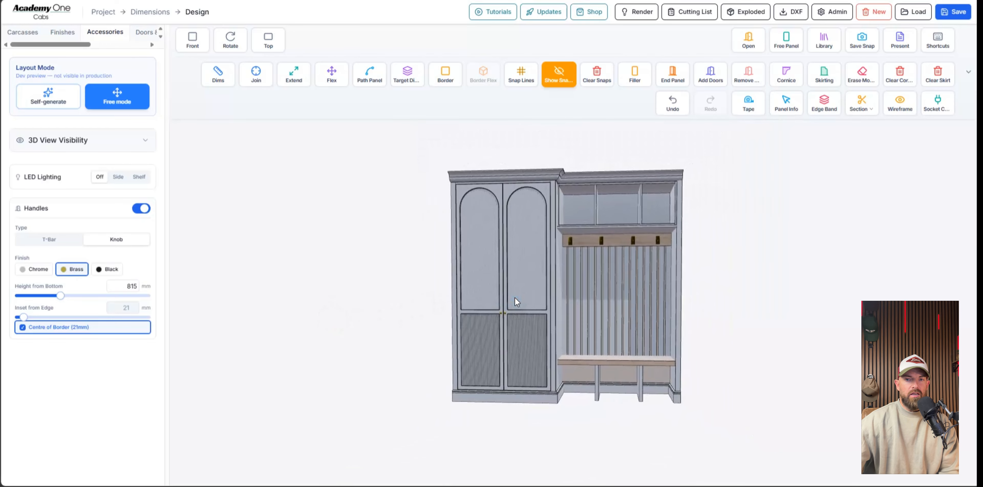
left_click_drag(514, 297, 592, 372)
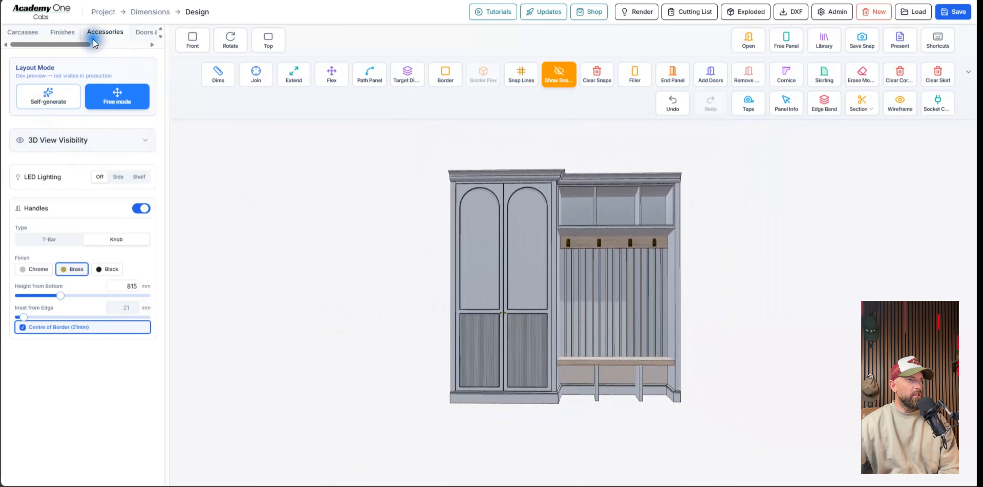
Set the room's wall colour to #777c87 by sampling it from the wardrobe's grey-blue door with the eyedropper.
left_click(73, 33)
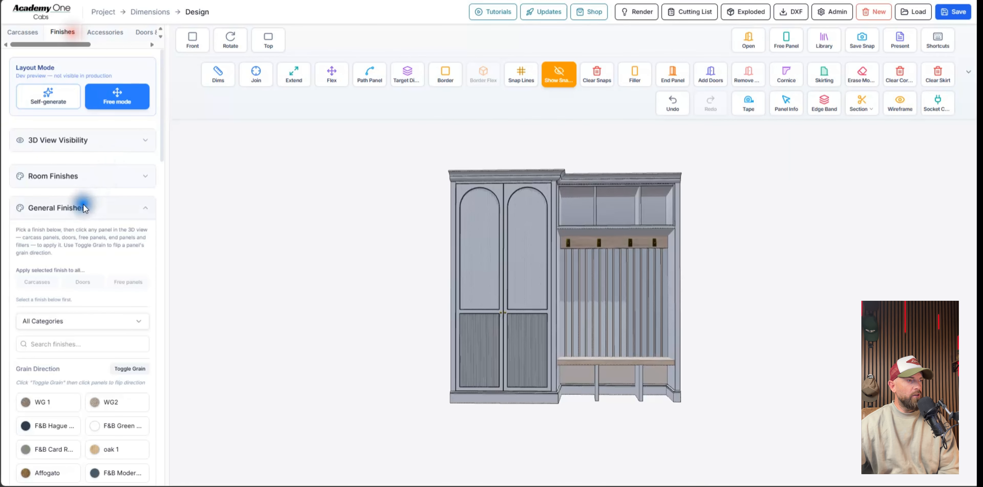
left_click(79, 176)
left_click(30, 218)
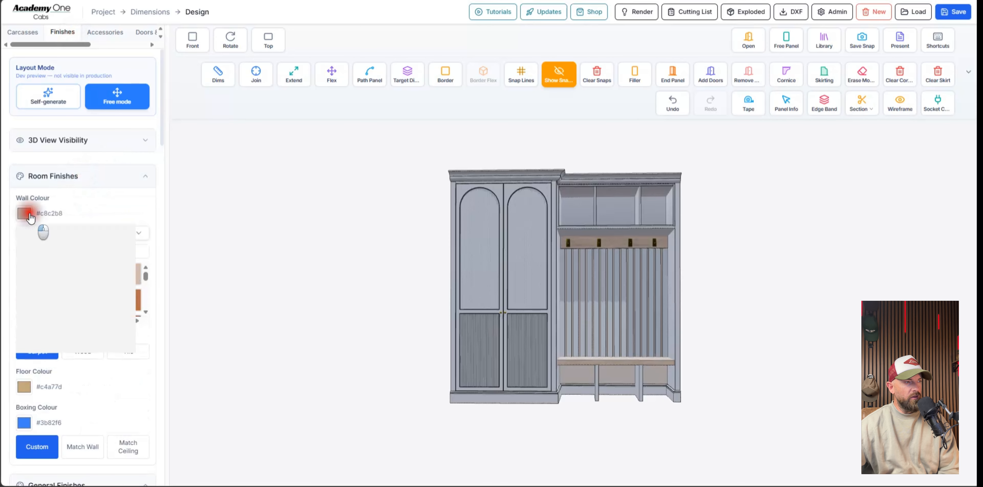
left_click(27, 306)
left_click(501, 237)
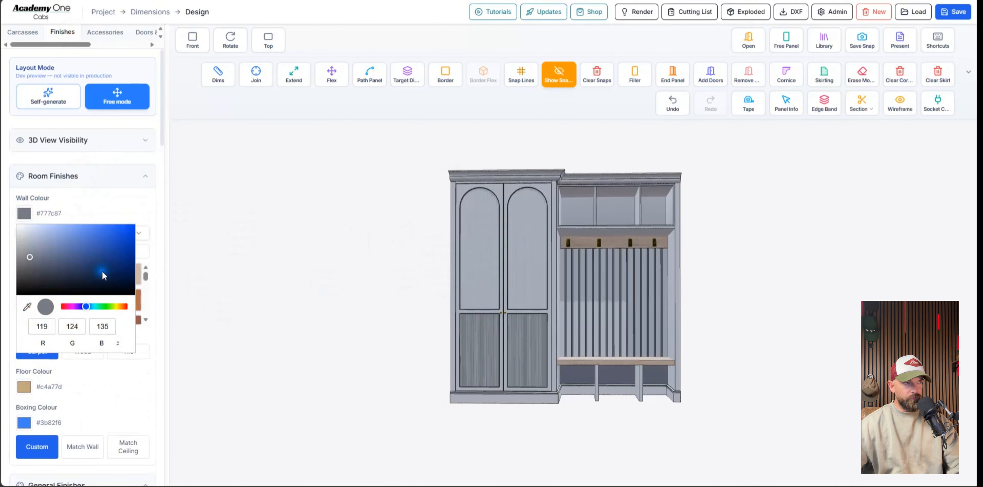
left_click(299, 312)
scroll(521, 306, "down", 1)
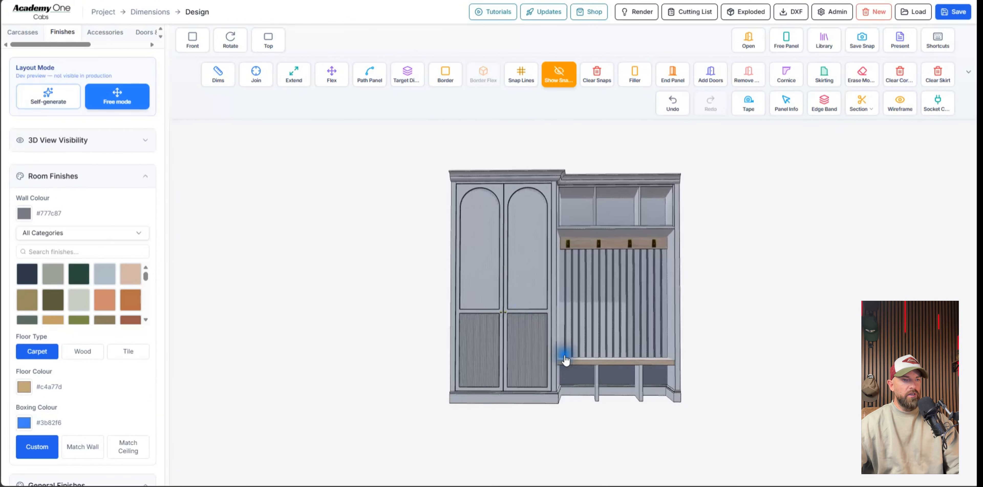
Lighten the wall colour to a softer, less saturated grey, #93959a.
left_click(25, 214)
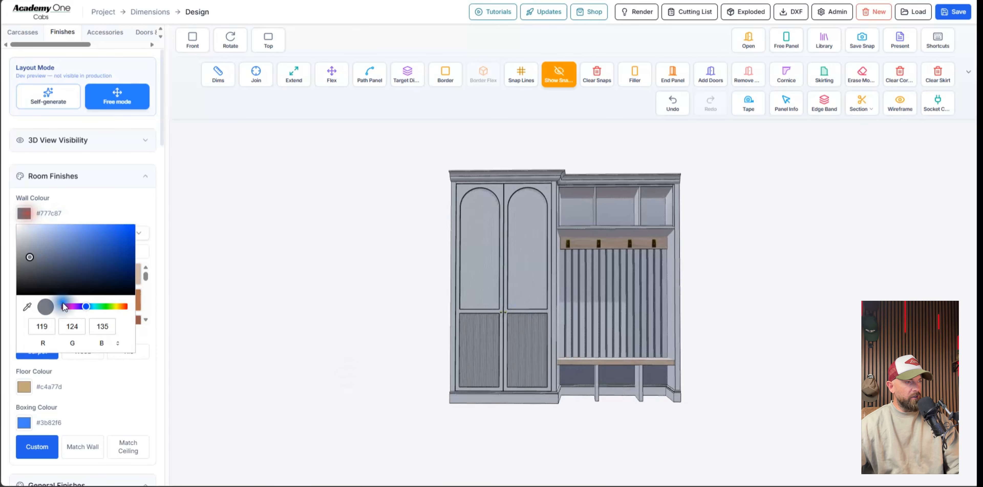
left_click(30, 255)
left_click_drag(32, 256, 27, 253)
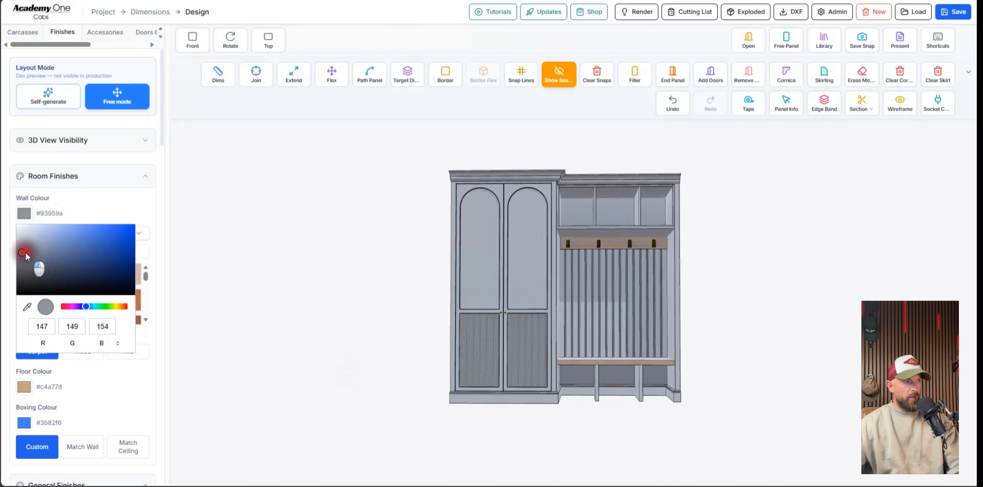
left_click(339, 349)
left_click_drag(475, 271, 461, 226)
left_click(192, 38)
left_click_drag(549, 296, 567, 292)
scroll(564, 292, "down", 3)
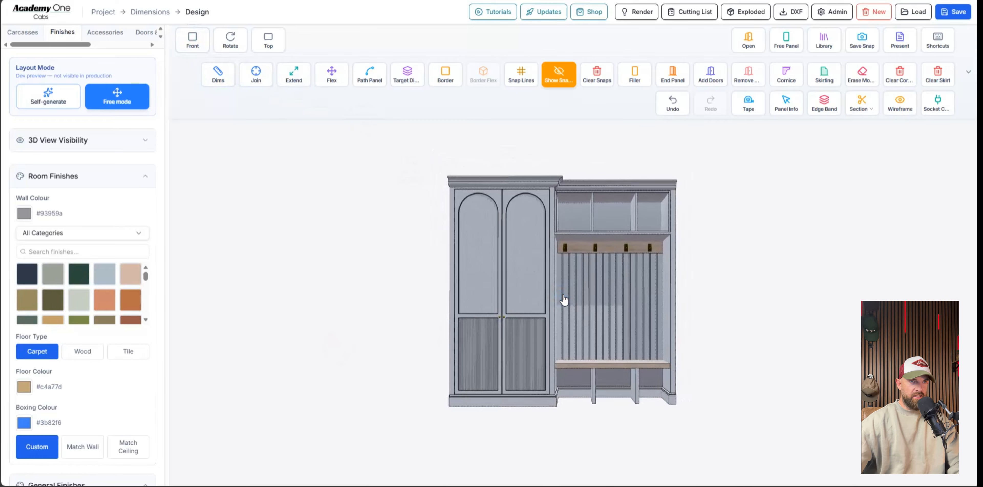
left_click_drag(565, 300, 694, 310)
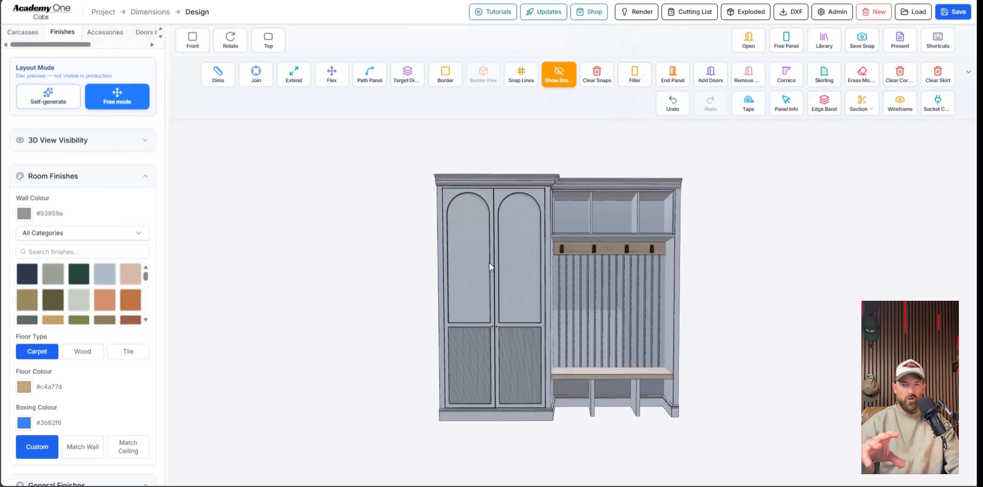
left_click_drag(490, 262, 555, 274)
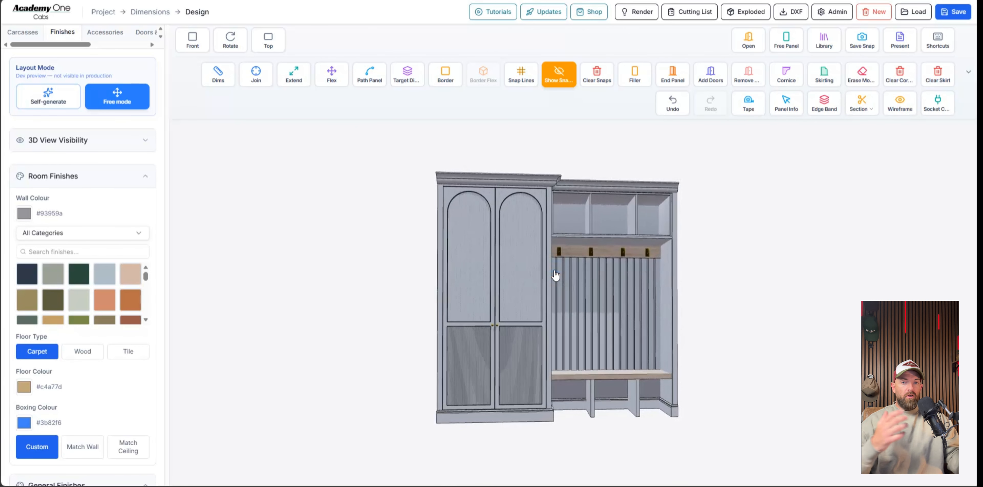